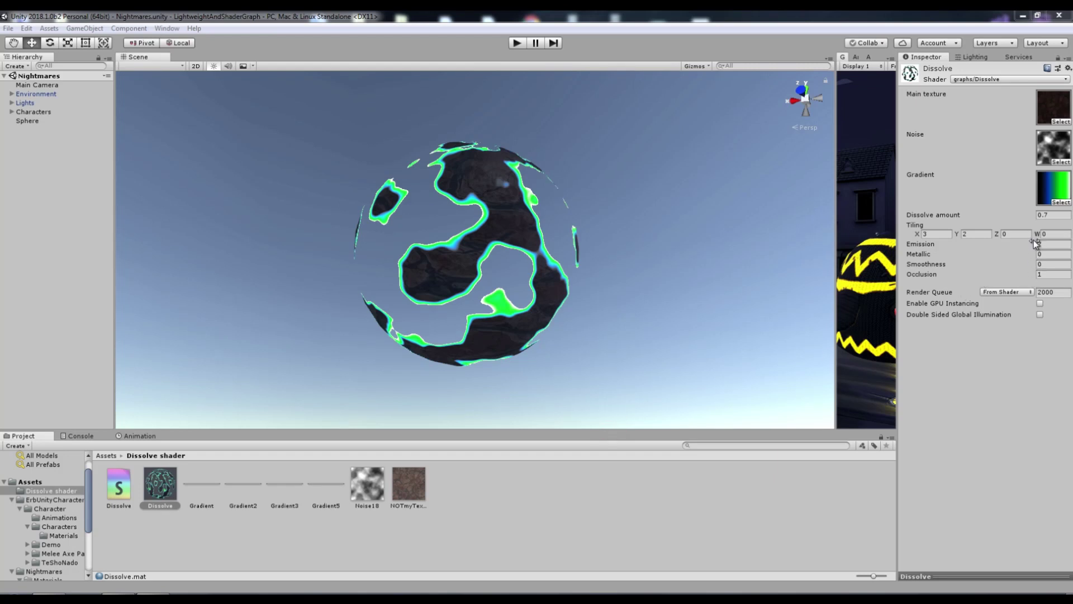
Raise the material's Dissolve amount to 0.74 and give the dissolve edges a red-yellow gradient
drag(1035, 216, 1031, 218)
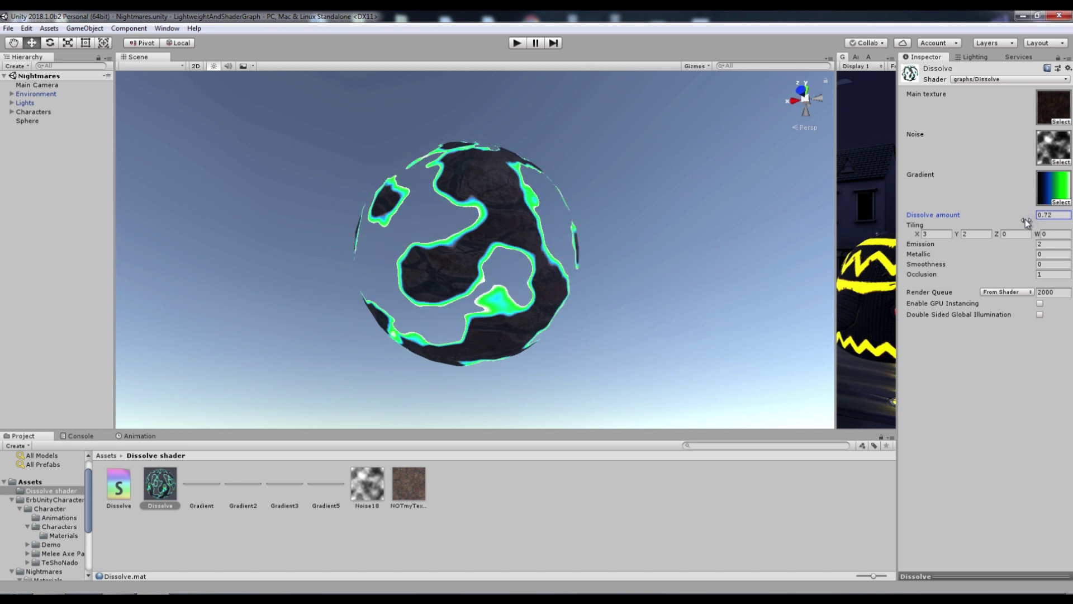
mouse_move(326, 483)
mouse_down()
mouse_move(1053, 188)
mouse_move(1031, 216)
mouse_up()
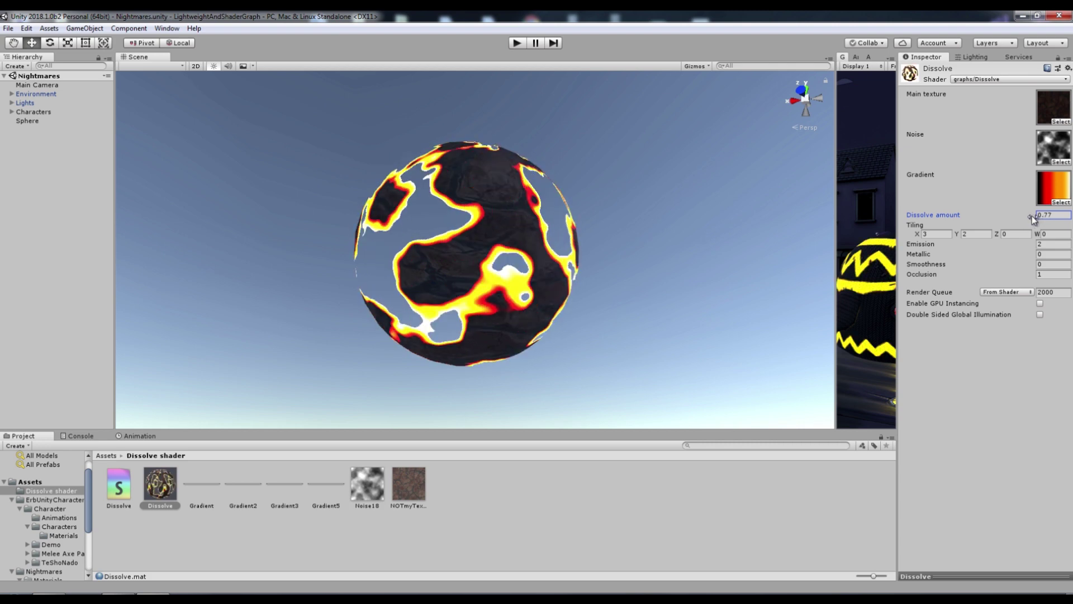
drag(1031, 216, 1032, 216)
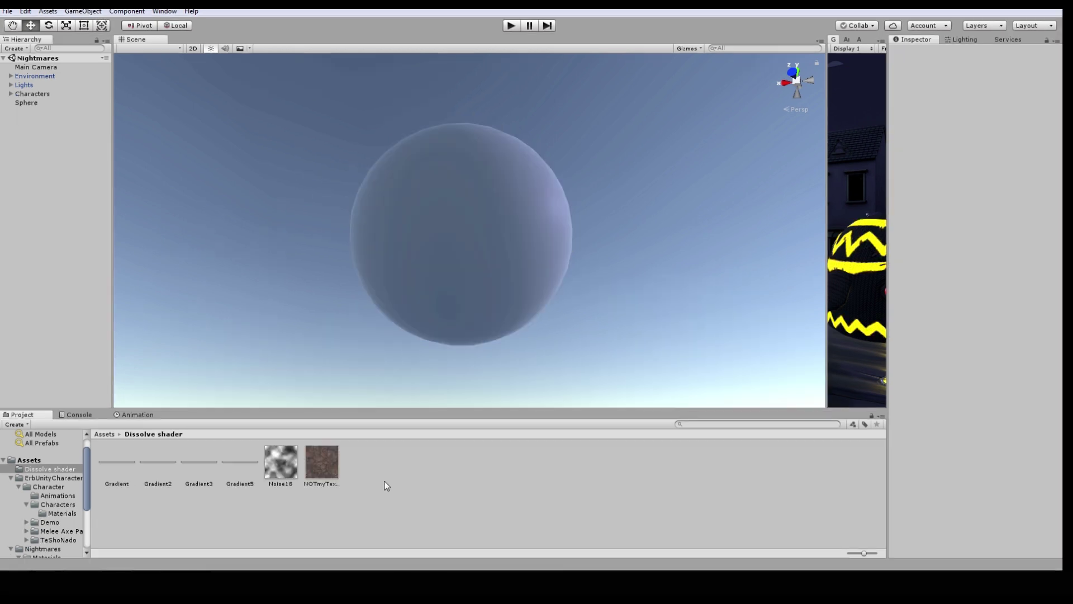
Create a Shader Graph named Dissolve in the Dissolve shader folder and open it in the editor
right_click(384, 479)
mouse_move(424, 246)
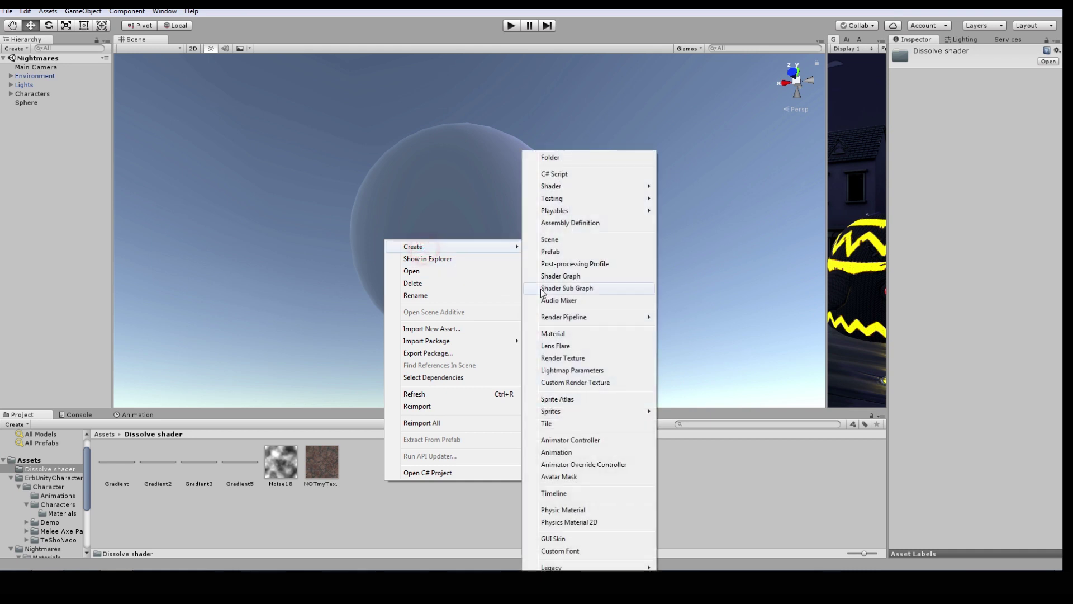
click(563, 276)
text(Dissolve)
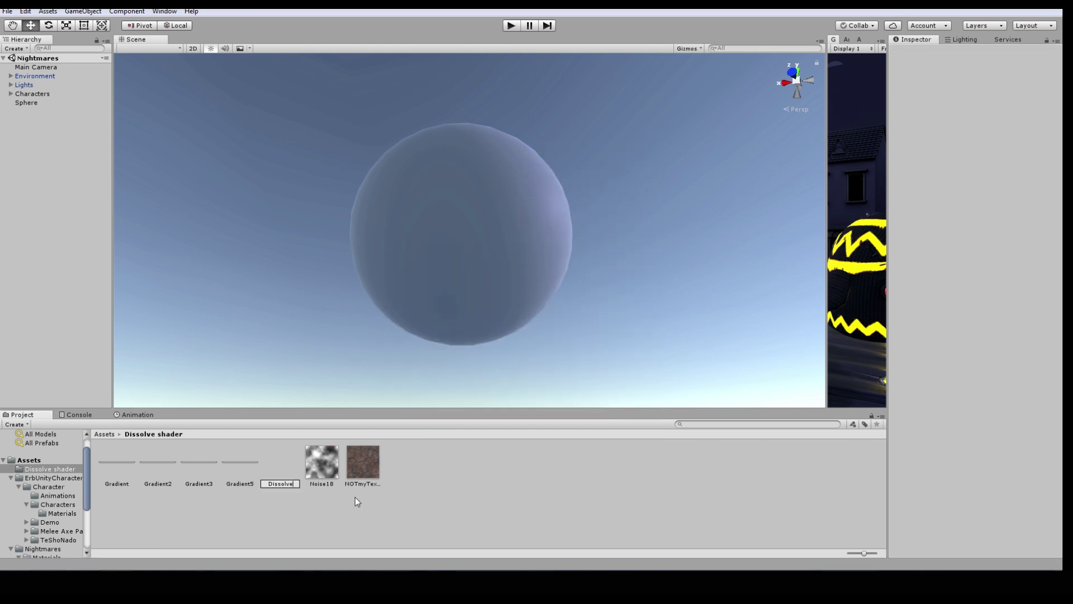
click(319, 510)
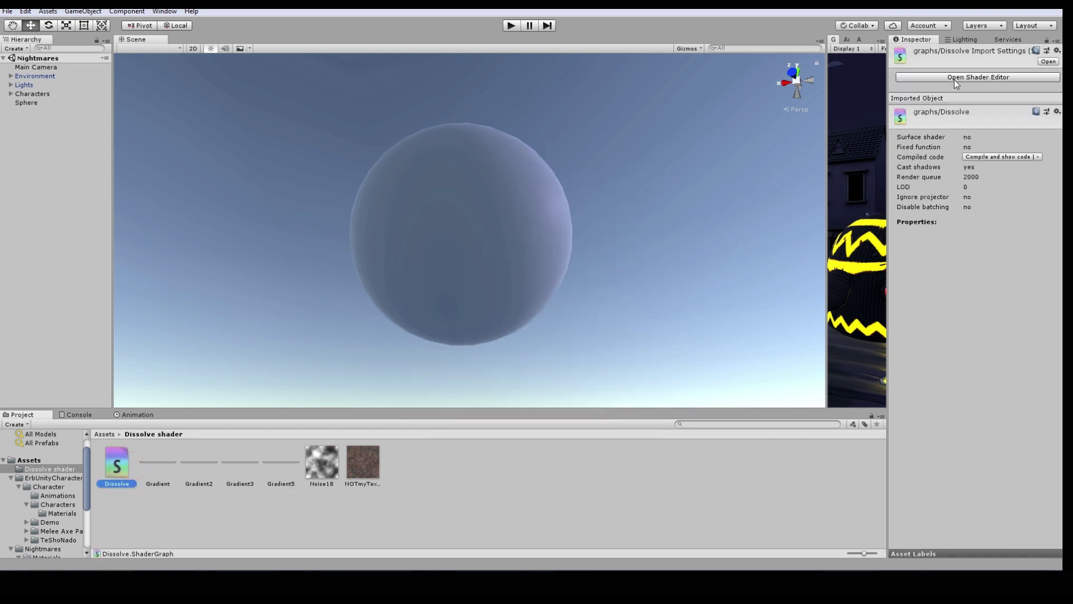
click(955, 79)
Add three Texture properties to the graph's Properties list
middle_drag(562, 284, 698, 301)
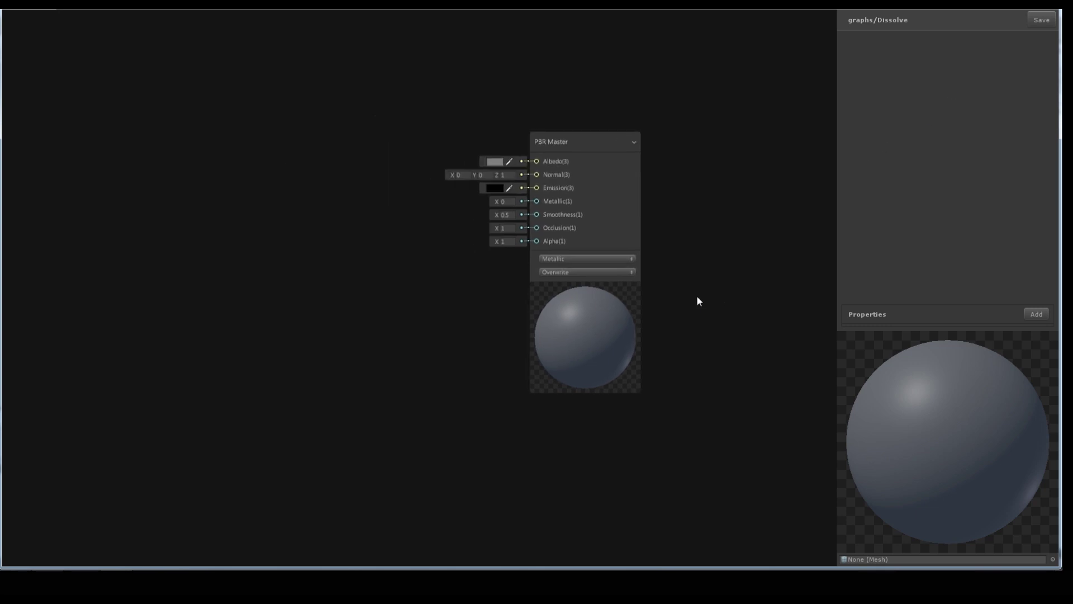
click(1032, 315)
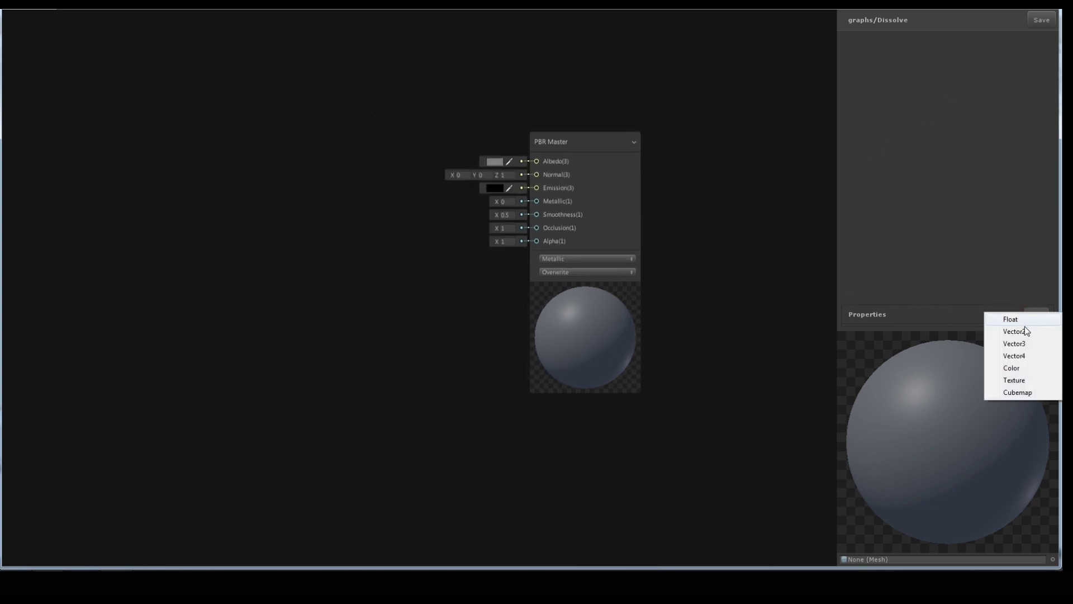
click(1015, 379)
click(1037, 294)
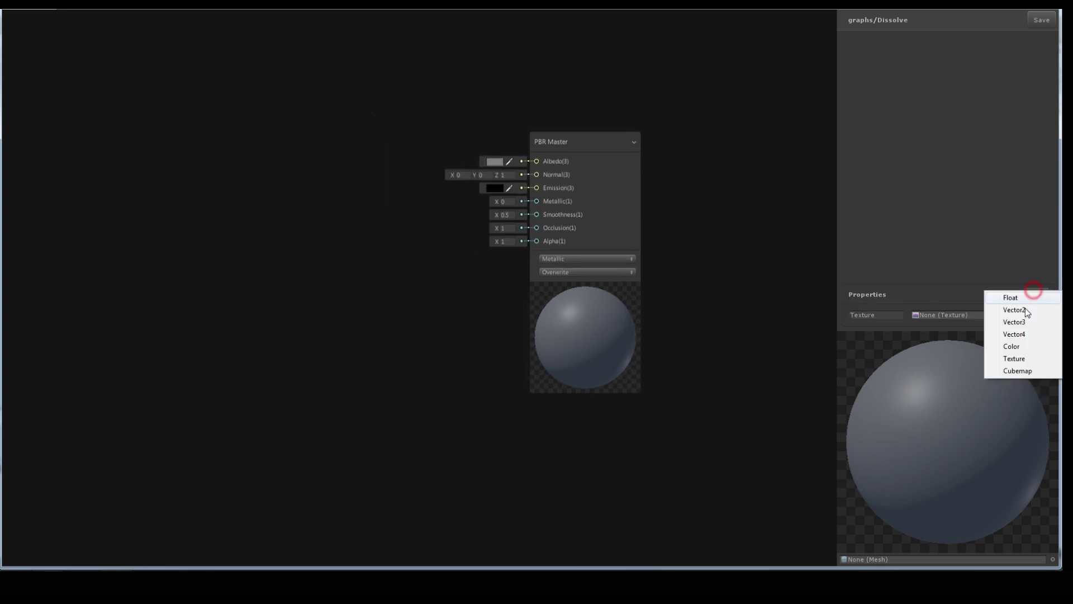
click(1021, 354)
click(1038, 274)
click(1022, 341)
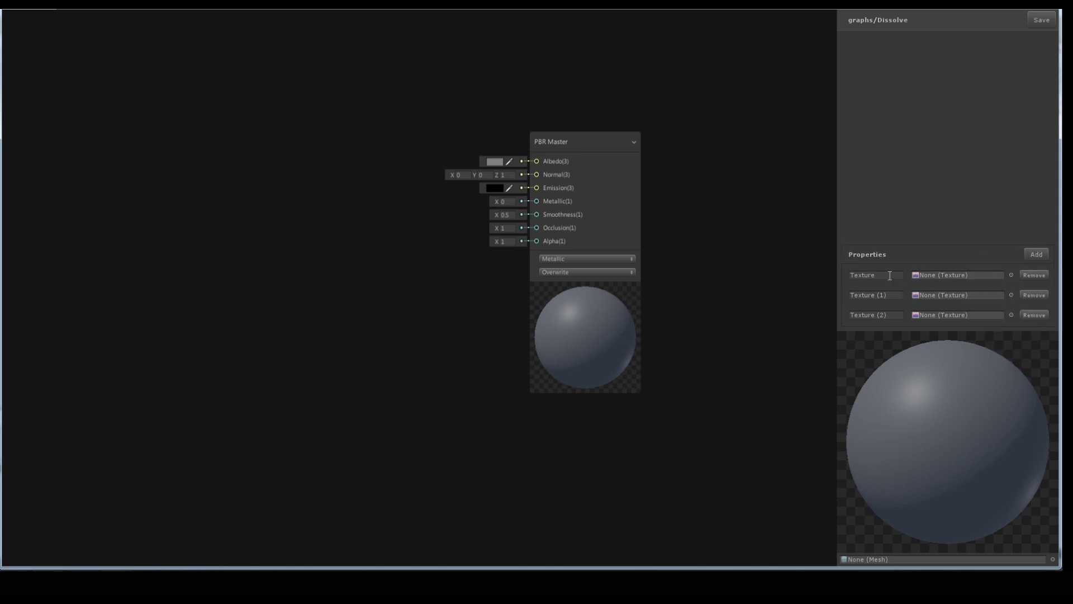
Rename the texture properties to Main texture, Noise and Gradient
click(881, 275)
text(Main t)
click(896, 294)
text(Noise)
click(888, 314)
text(Gradient)
Assign NOTmyTexture to Main texture, Noise18 to Noise, and Gradient2 to Gradient
click(1011, 275)
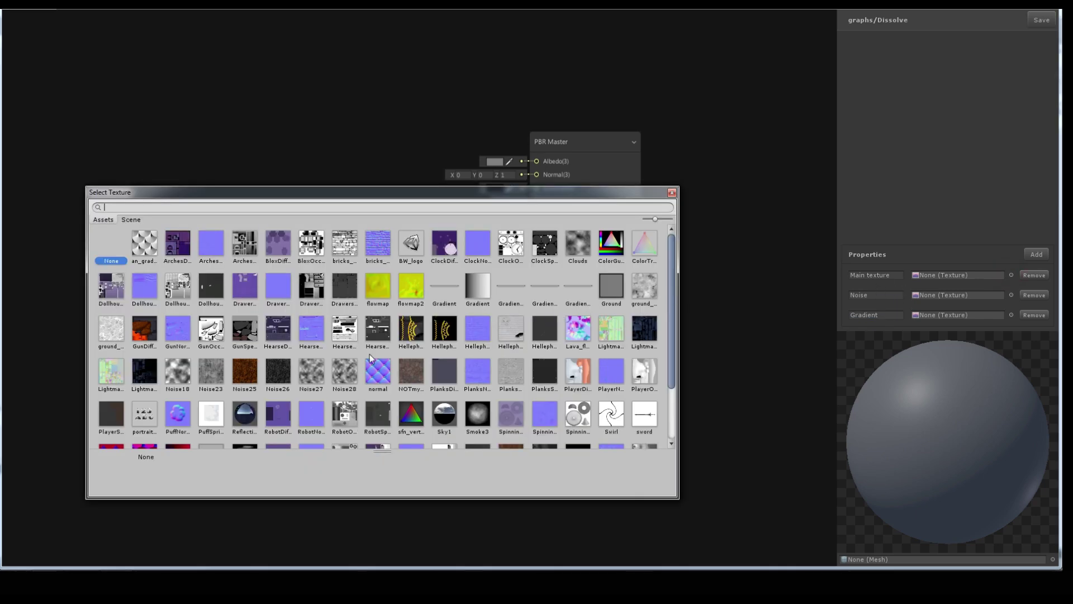
click(410, 371)
click(1011, 295)
click(177, 371)
click(1011, 315)
click(510, 284)
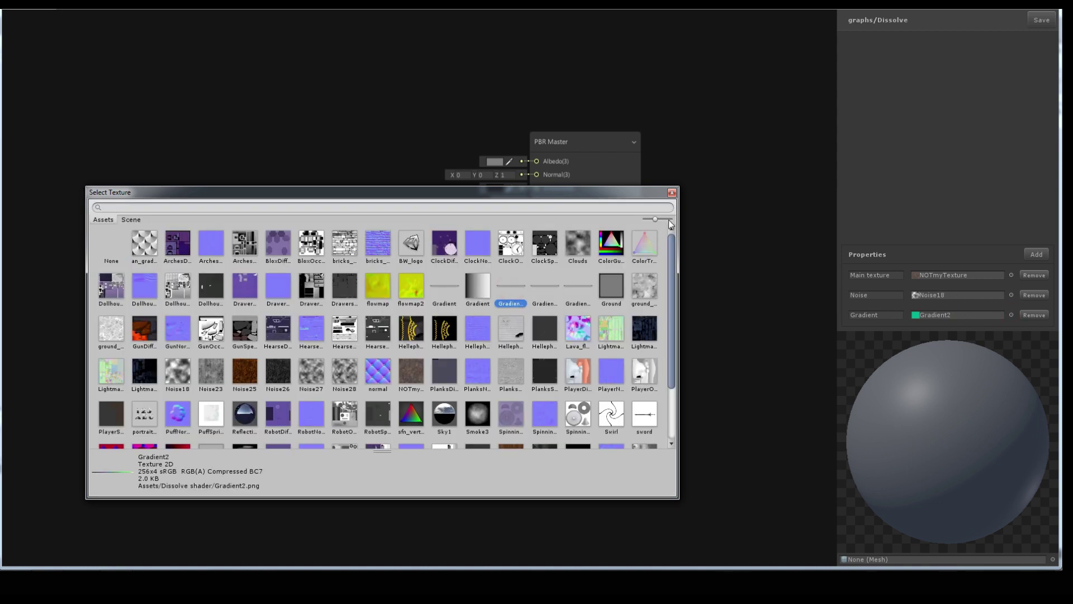
click(673, 191)
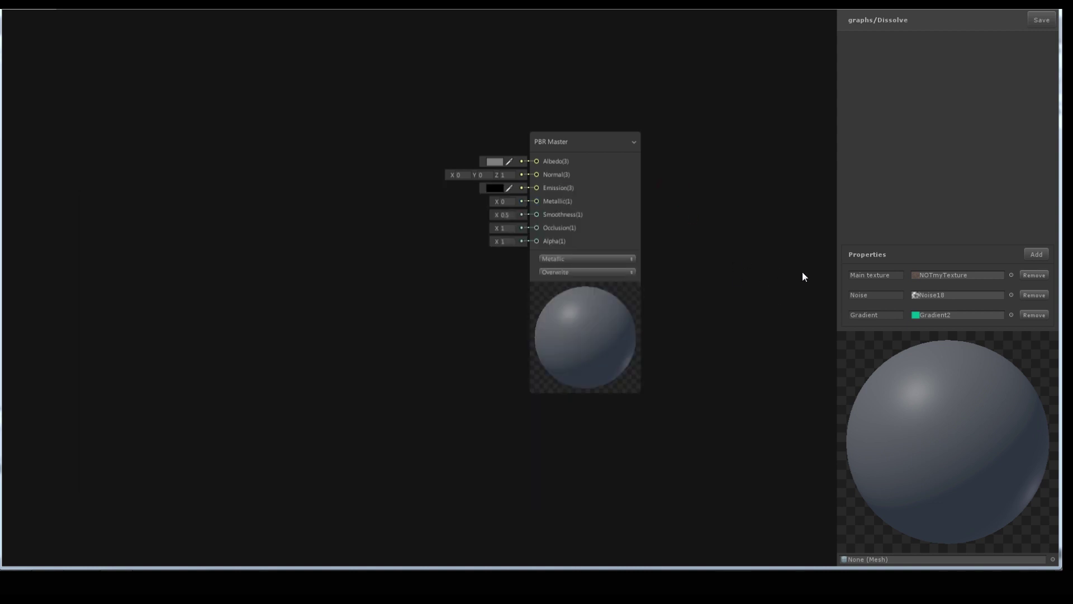
Add a Float property named Dissolve amount with default value 0.7
click(1044, 254)
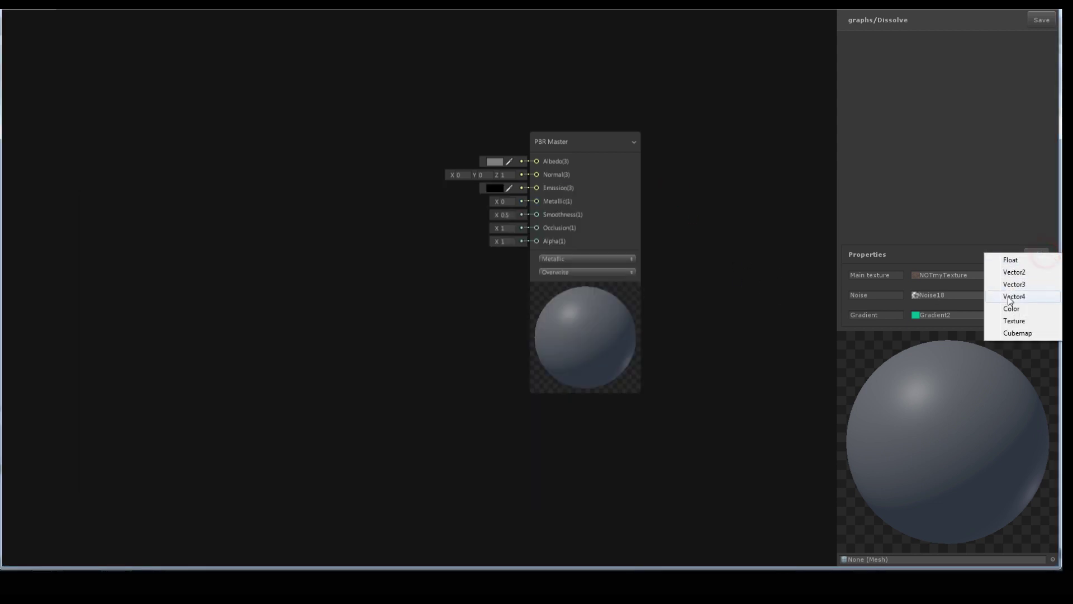
click(1011, 260)
click(892, 316)
text(Dissolve amount)
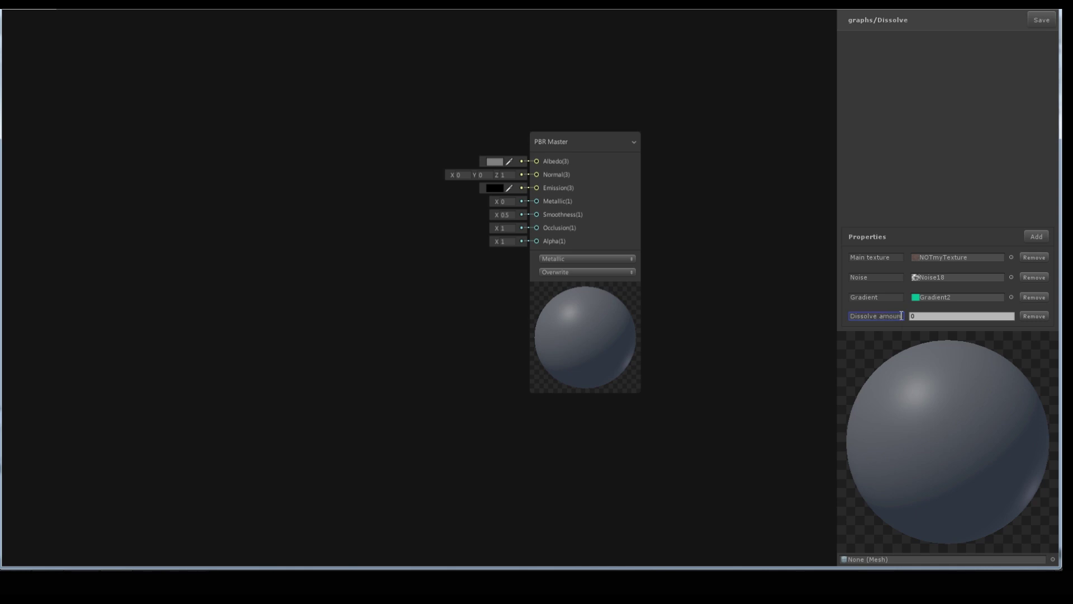
click(929, 316)
text(7)
click(760, 362)
middle_drag(350, 287, 570, 308)
Create a Property node that references Dissolve amount
right_click(296, 249)
click(342, 256)
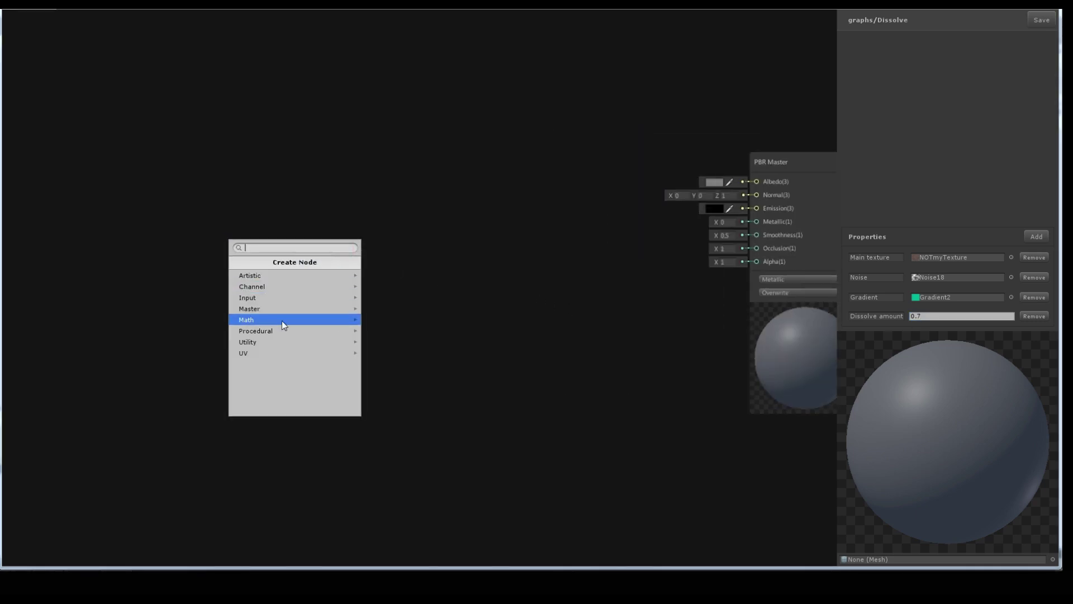
click(260, 297)
click(274, 275)
click(318, 280)
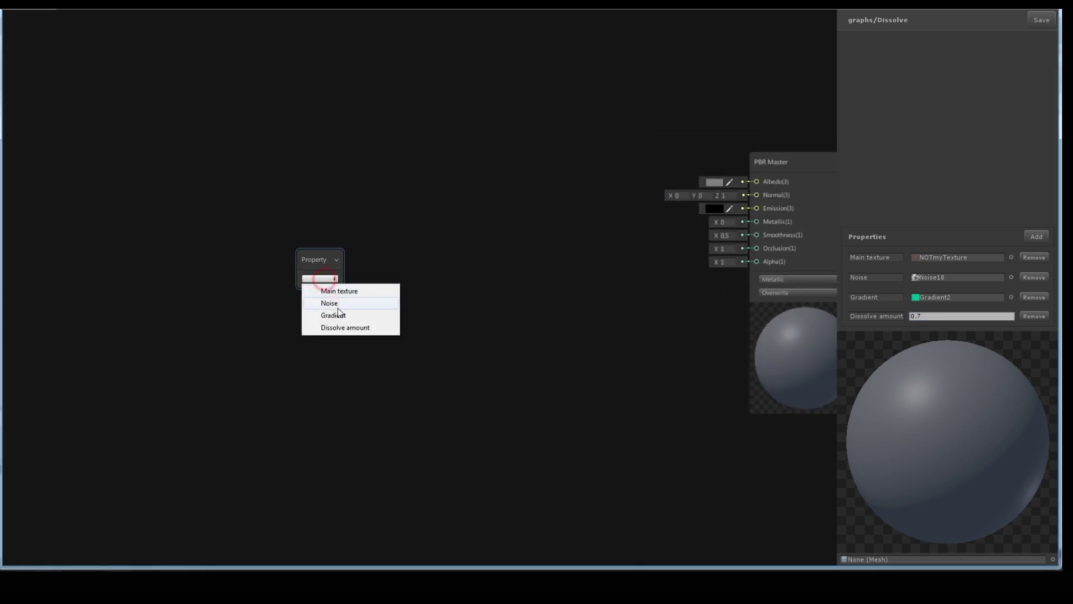
click(338, 326)
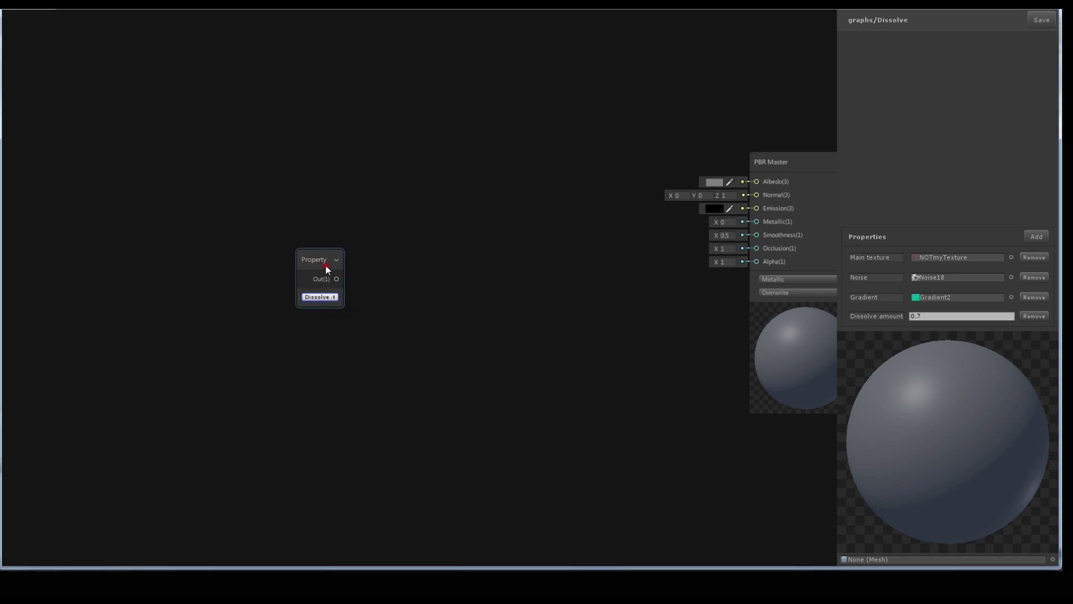
Wire Dissolve amount into a Remap node with output range -0.65 to 0.65
mouse_move(328, 268)
mouse_down()
mouse_move(250, 265)
mouse_move(263, 275)
mouse_up()
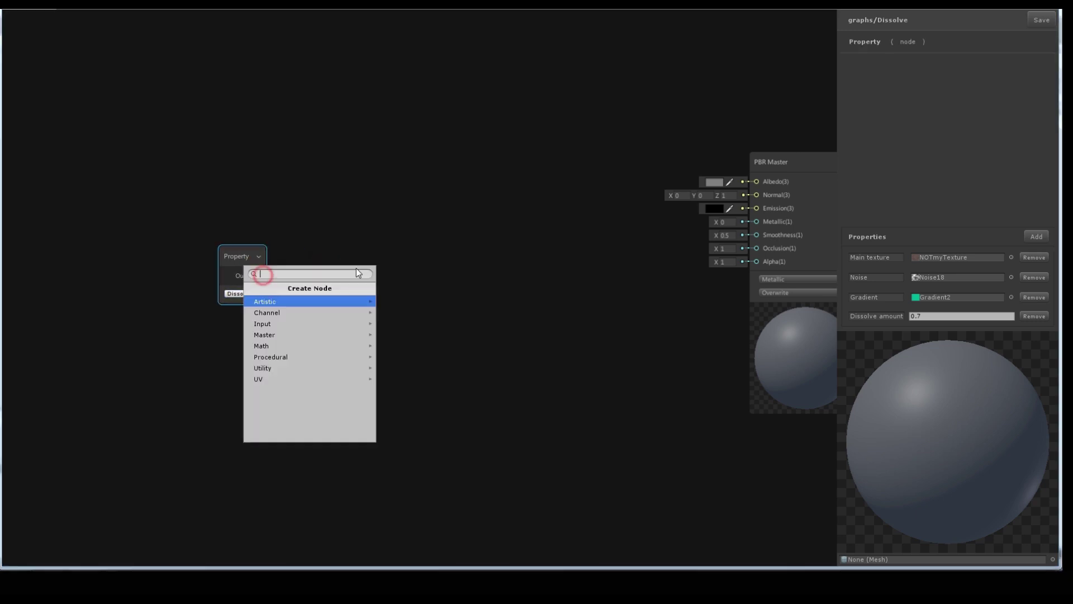
text(r)
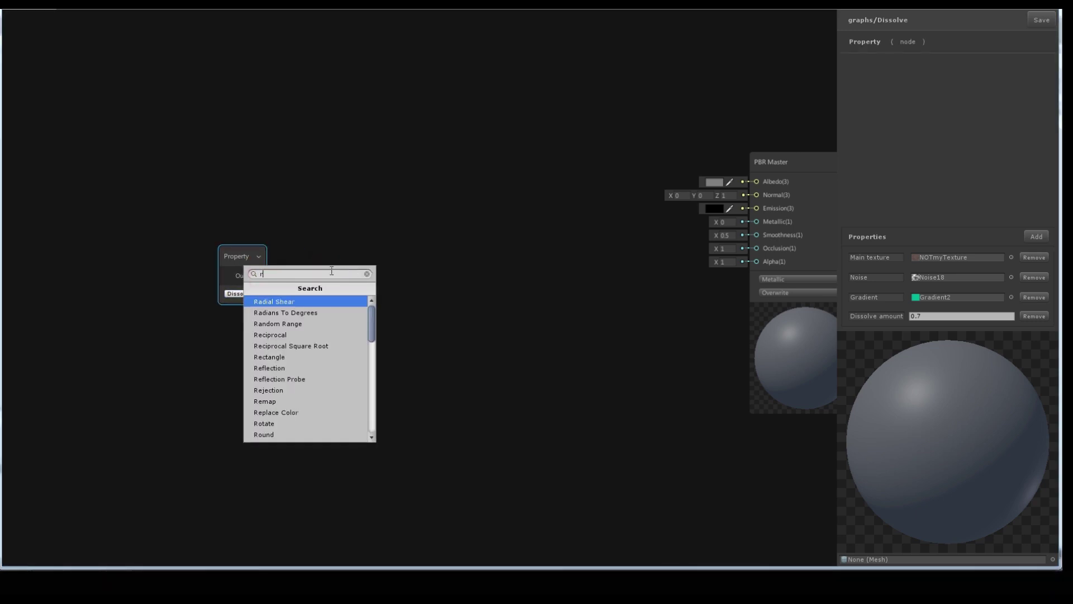
text(em)
click(270, 301)
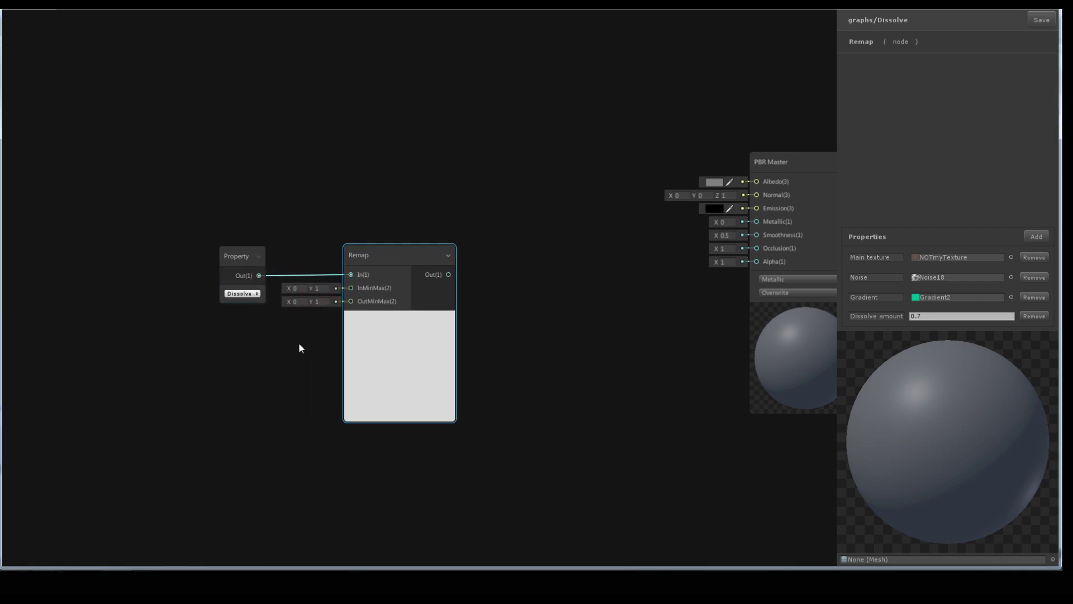
click(303, 302)
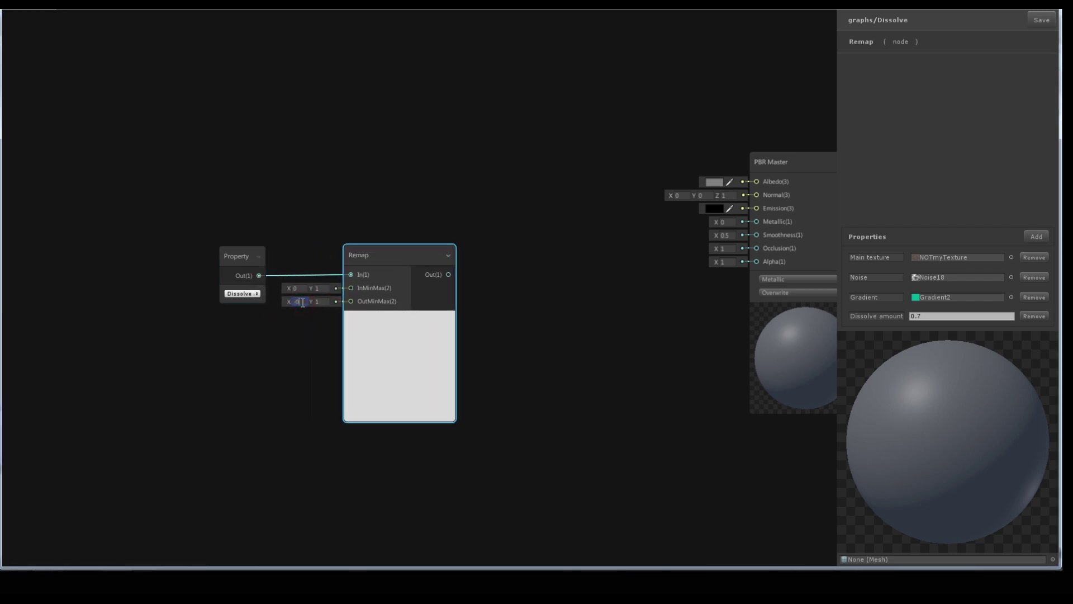
text(-0.65 Y )
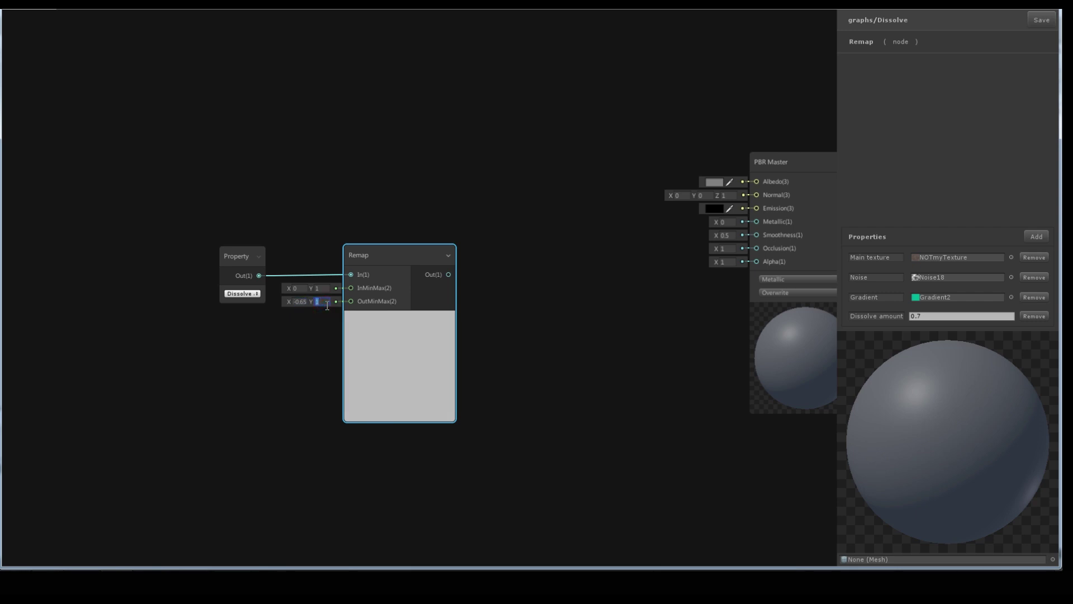
text(0.65)
click(288, 355)
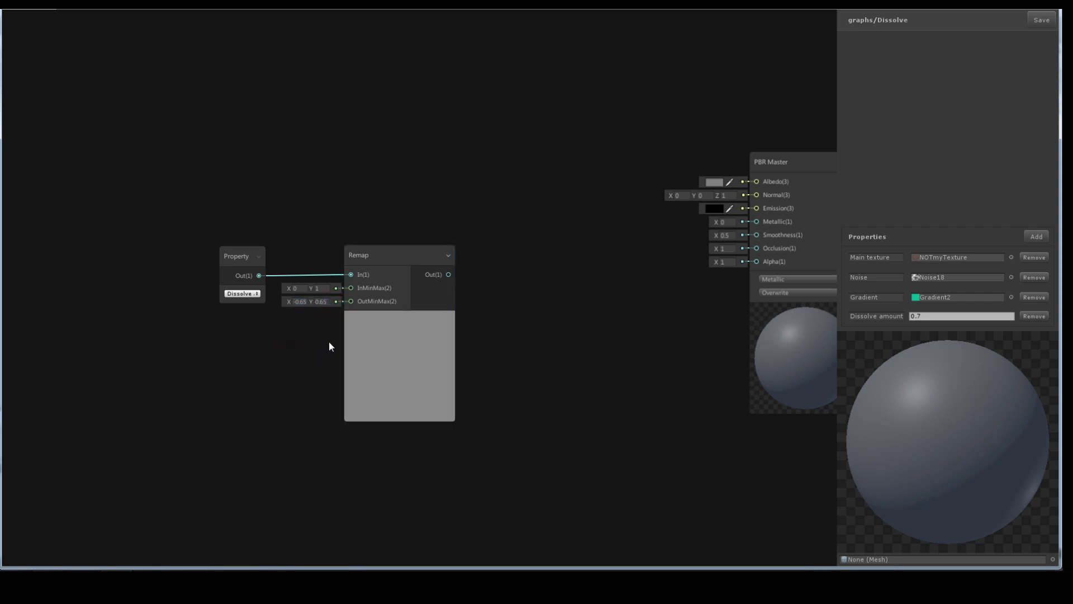
middle_drag(501, 331, 435, 331)
Create an Add node fed by the Remap output
right_click(386, 276)
click(419, 278)
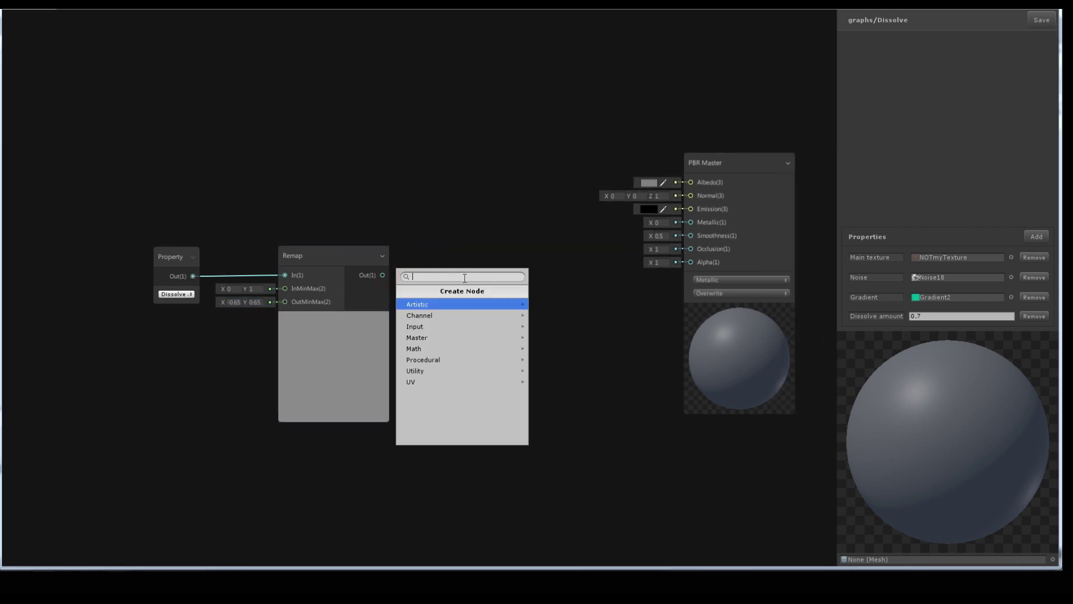
text(add)
click(421, 315)
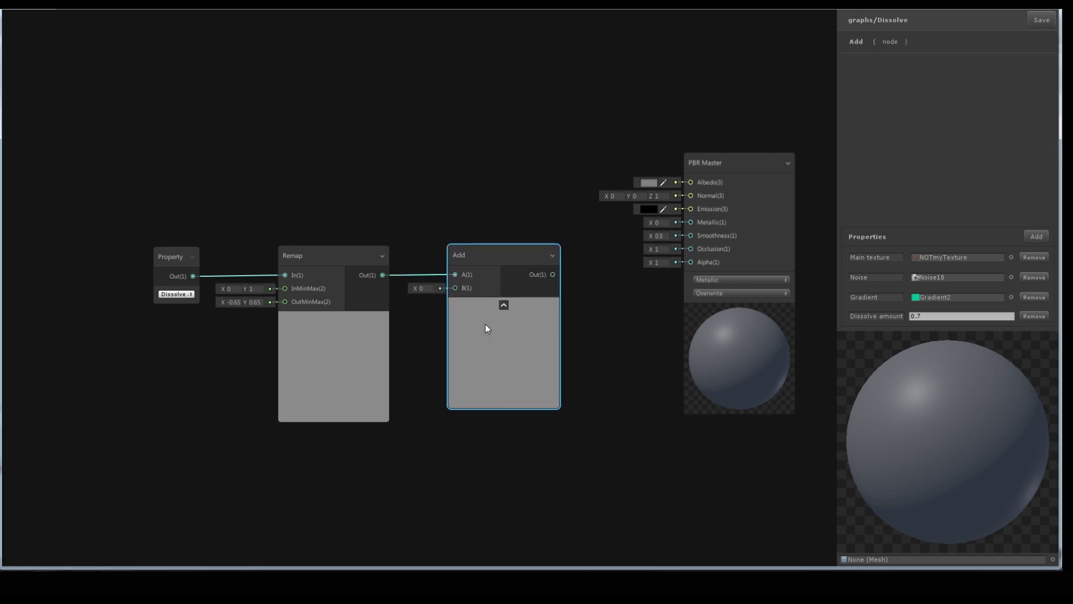
Add a Sample Texture 2D node and connect it to the Add node's B input
right_click(299, 420)
click(337, 428)
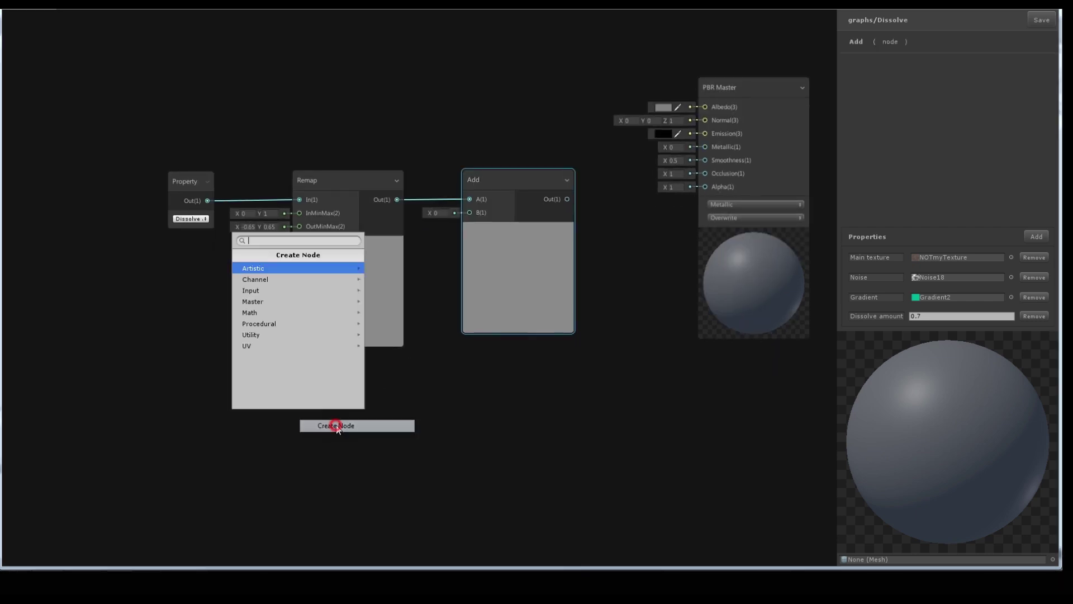
text(te)
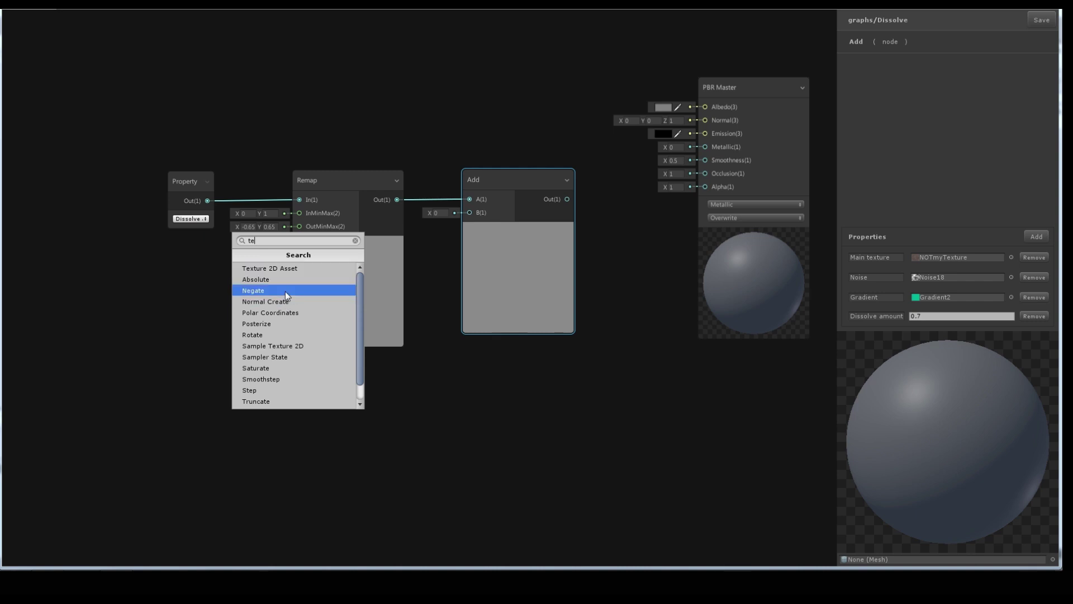
click(291, 346)
mouse_move(354, 435)
mouse_down()
mouse_move(346, 384)
mouse_move(465, 216)
mouse_up()
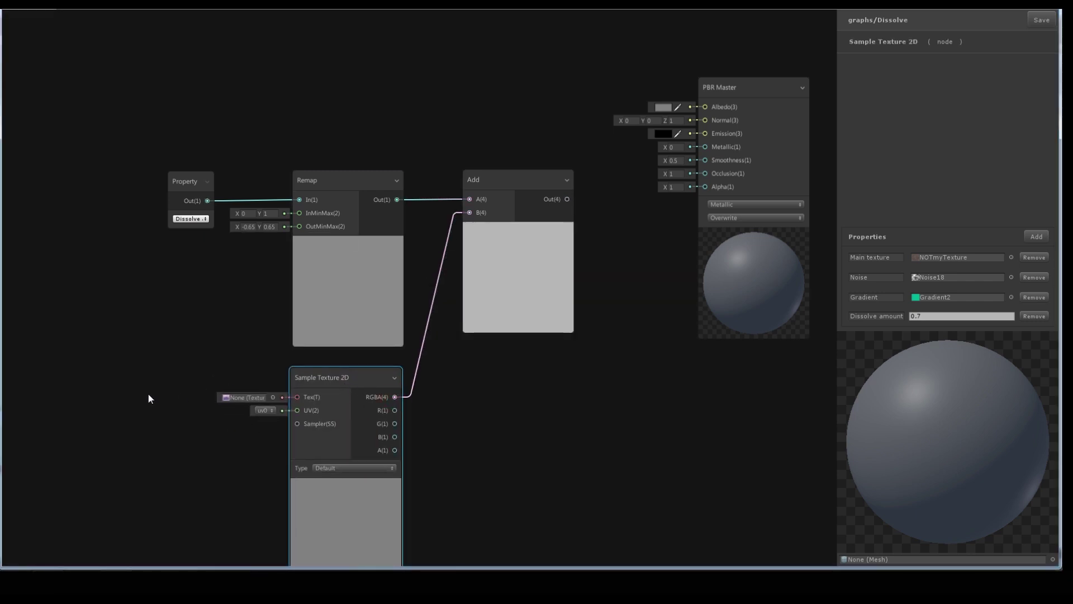
Duplicate the Property node, switch it to Noise, and plug it into Sample Texture 2D
click(192, 197)
key(ctrl+d)
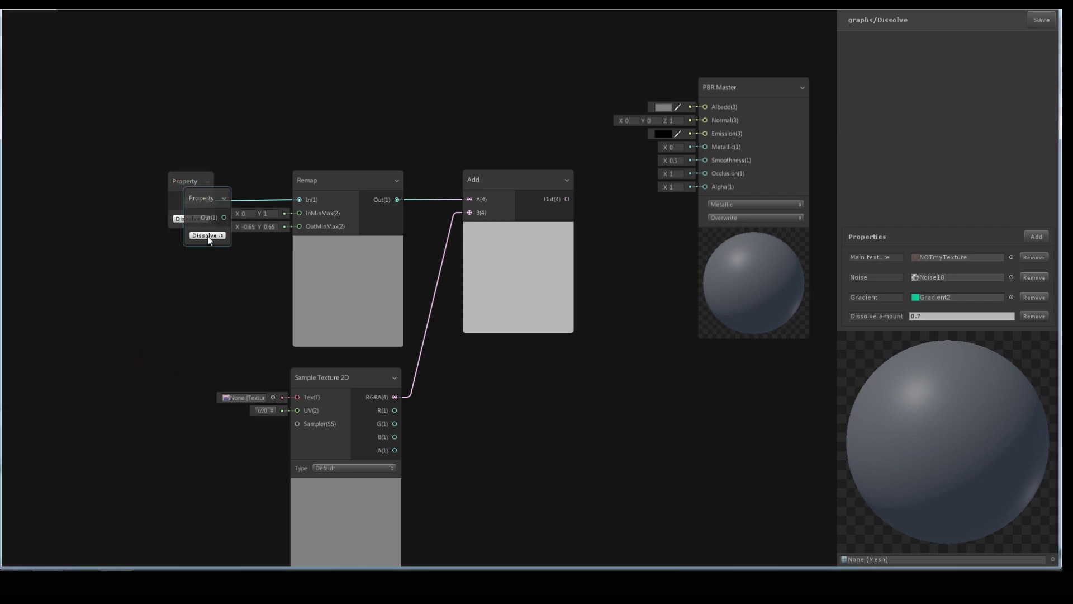
mouse_move(208, 240)
mouse_down()
mouse_move(163, 367)
mouse_move(186, 388)
mouse_move(297, 397)
mouse_up()
click(161, 364)
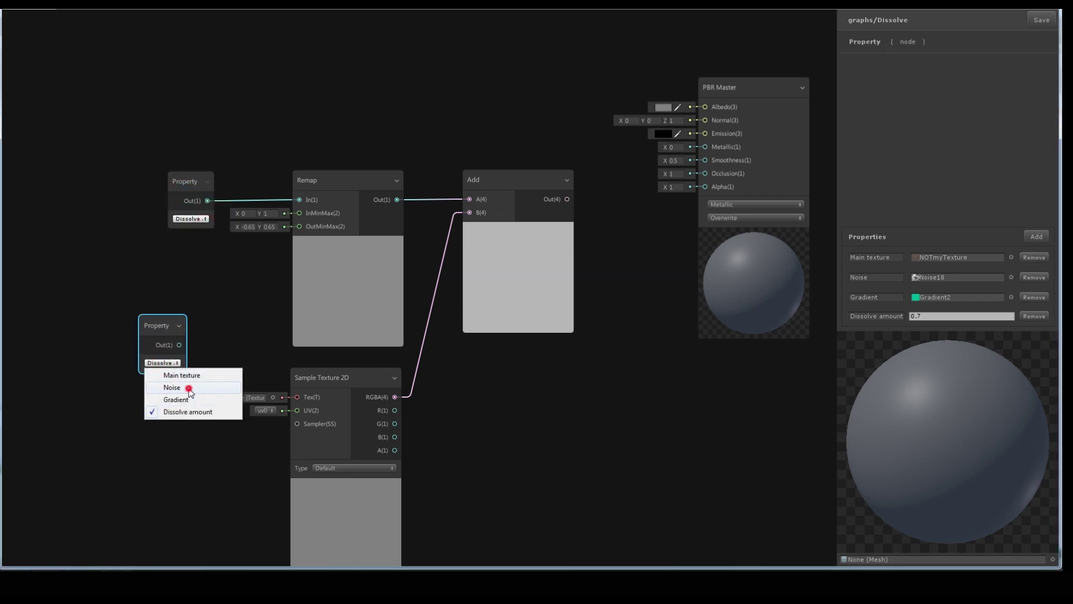
click(172, 386)
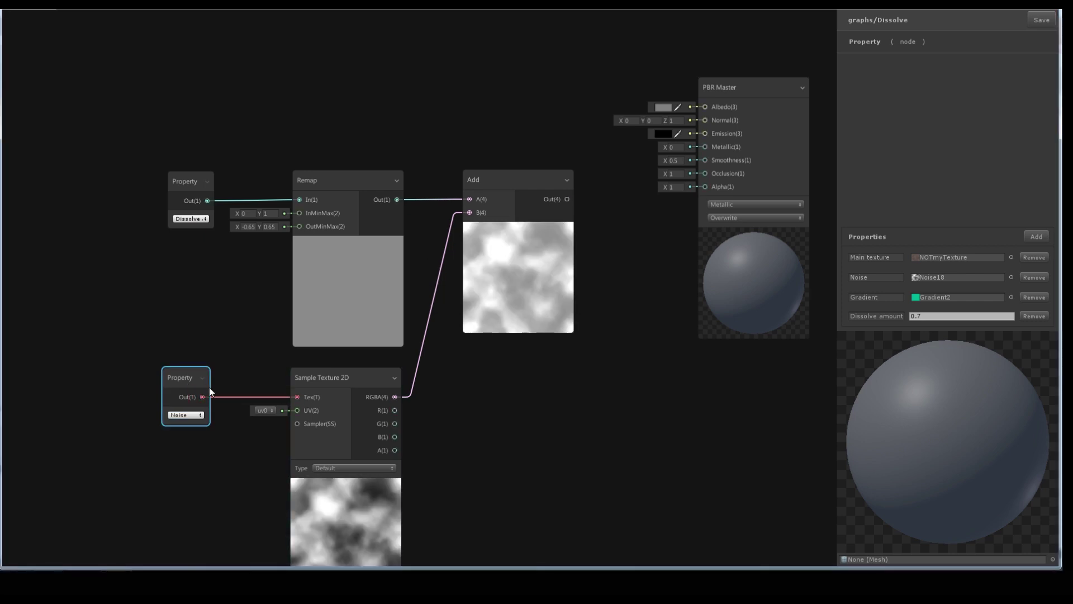
drag(211, 391, 230, 385)
click(258, 353)
Wire the Add output into a new Remap node with output range -4 to 4
scroll(260, 333, down, 2)
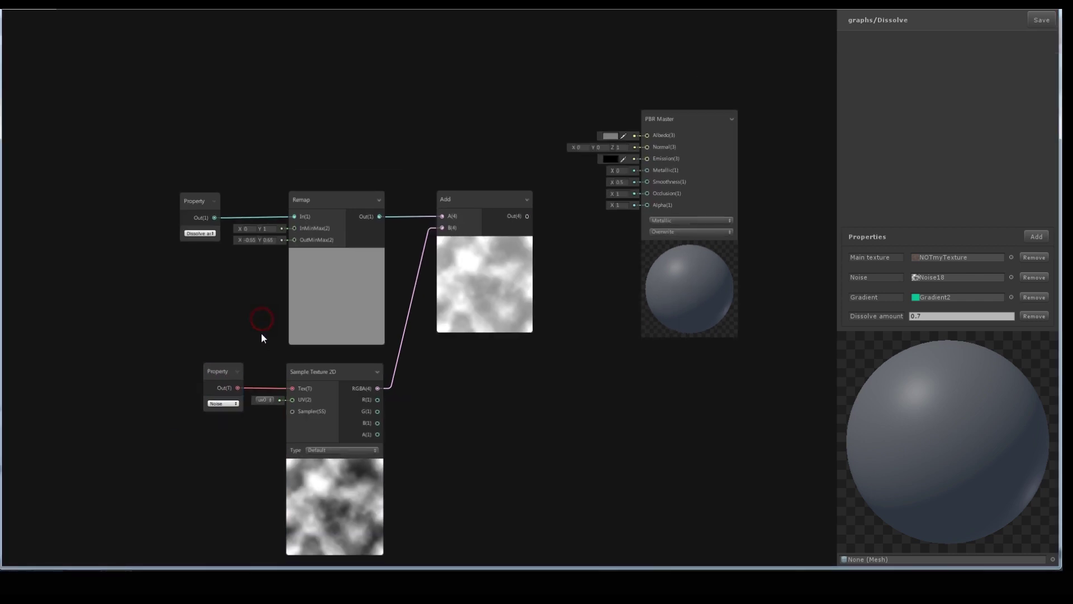
middle_drag(544, 316, 419, 283)
drag(260, 315, 366, 412)
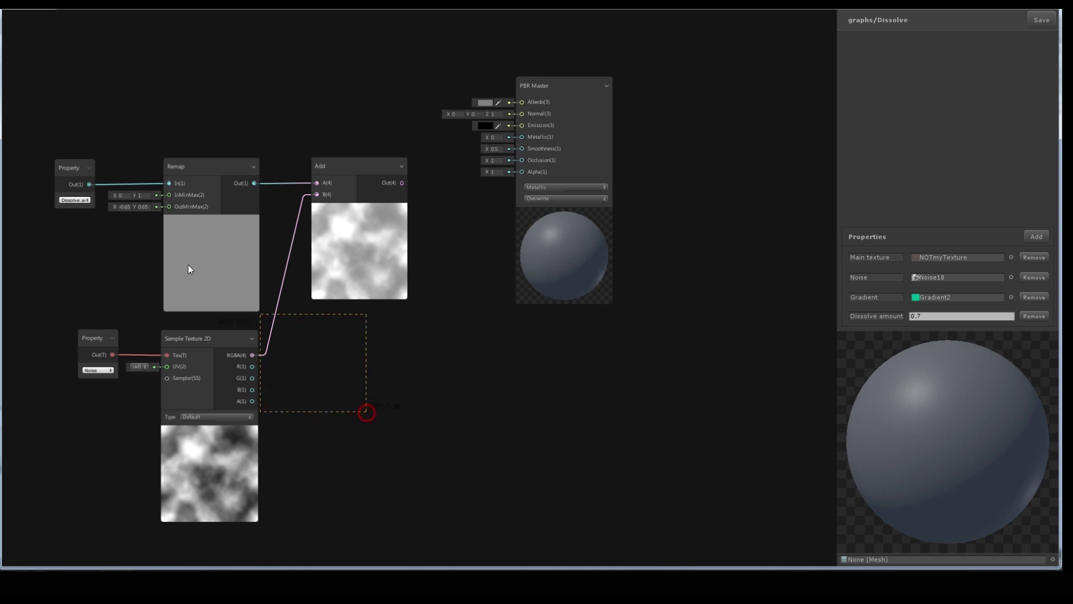
middle_drag(487, 283, 312, 239)
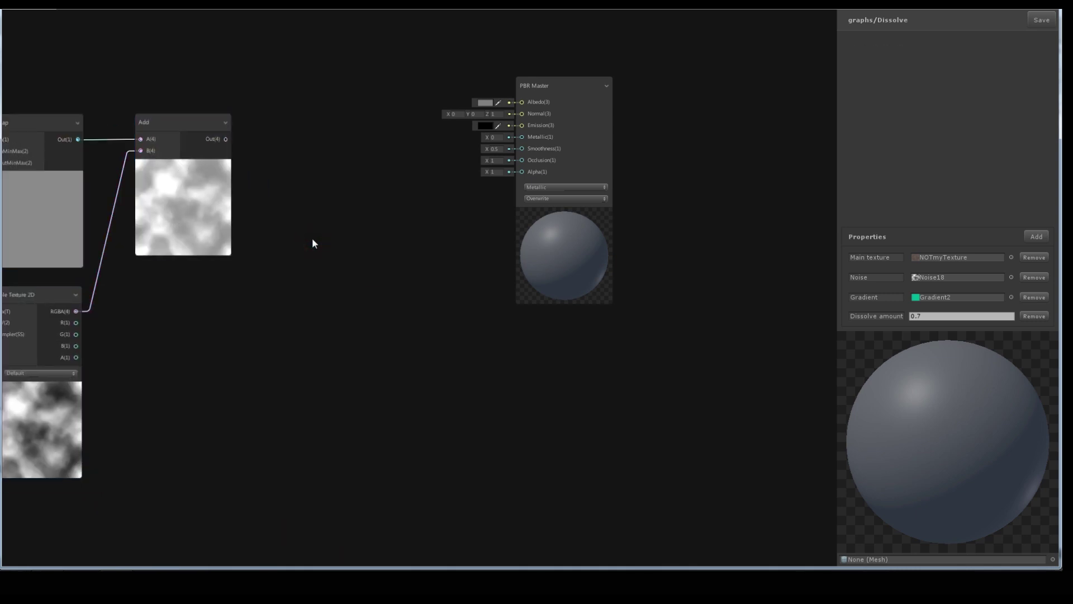
drag(225, 139, 307, 146)
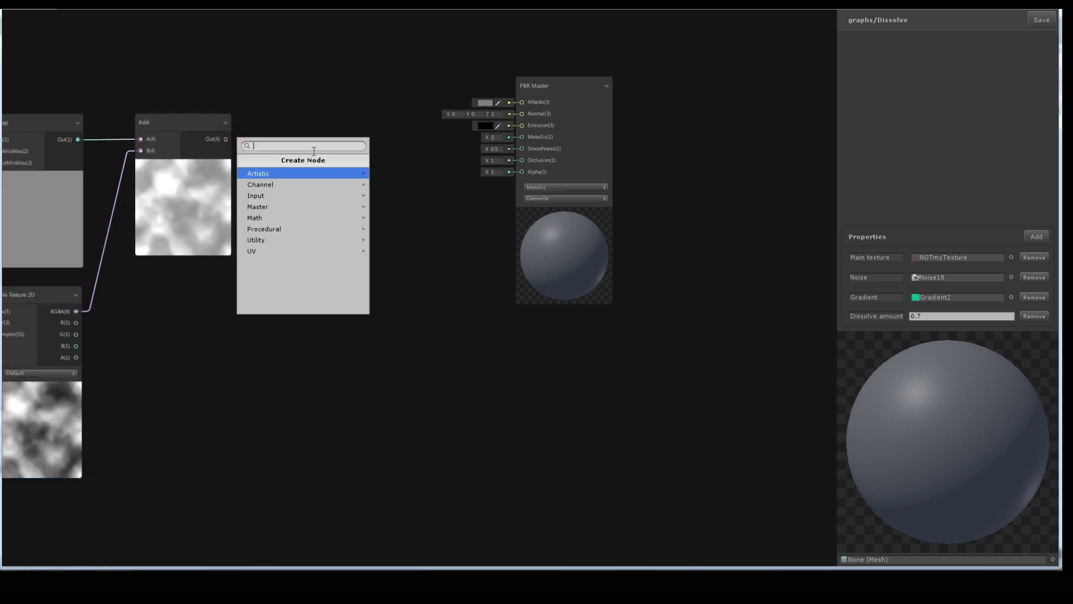
text(rem)
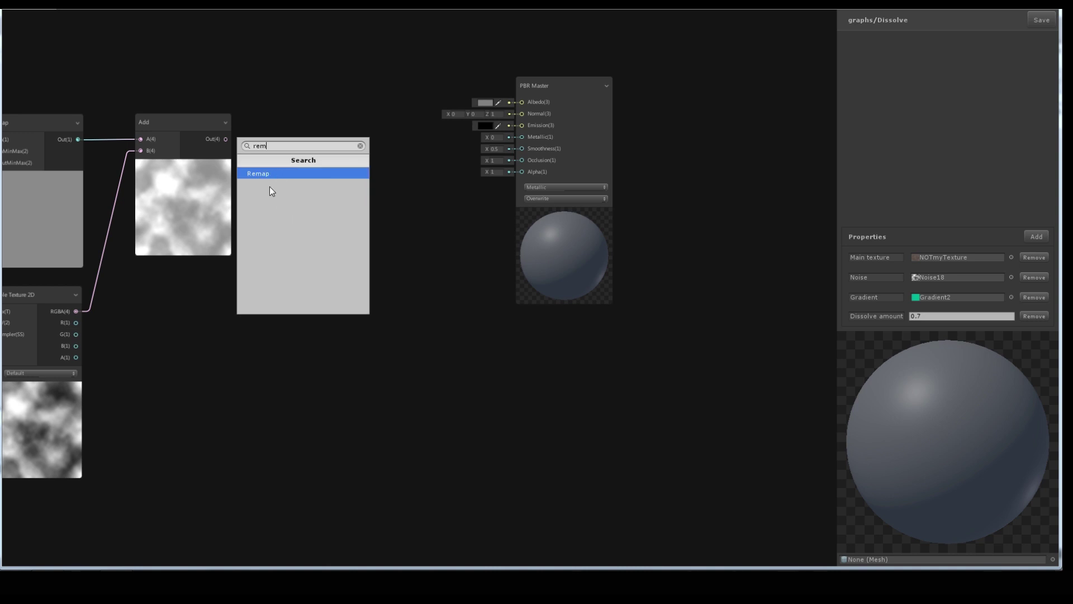
click(259, 174)
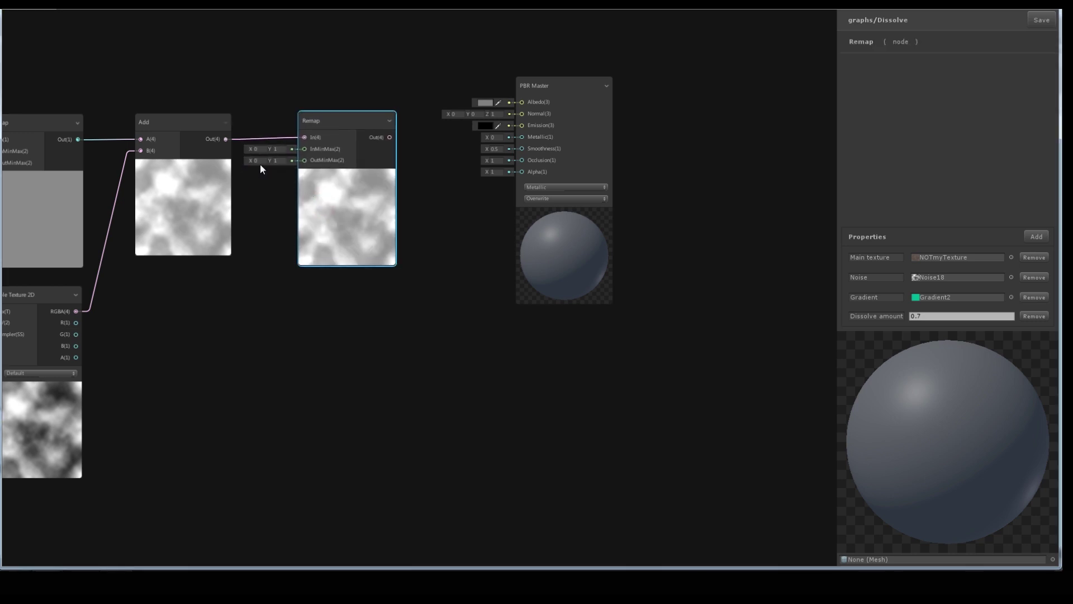
click(261, 162)
text(-4)
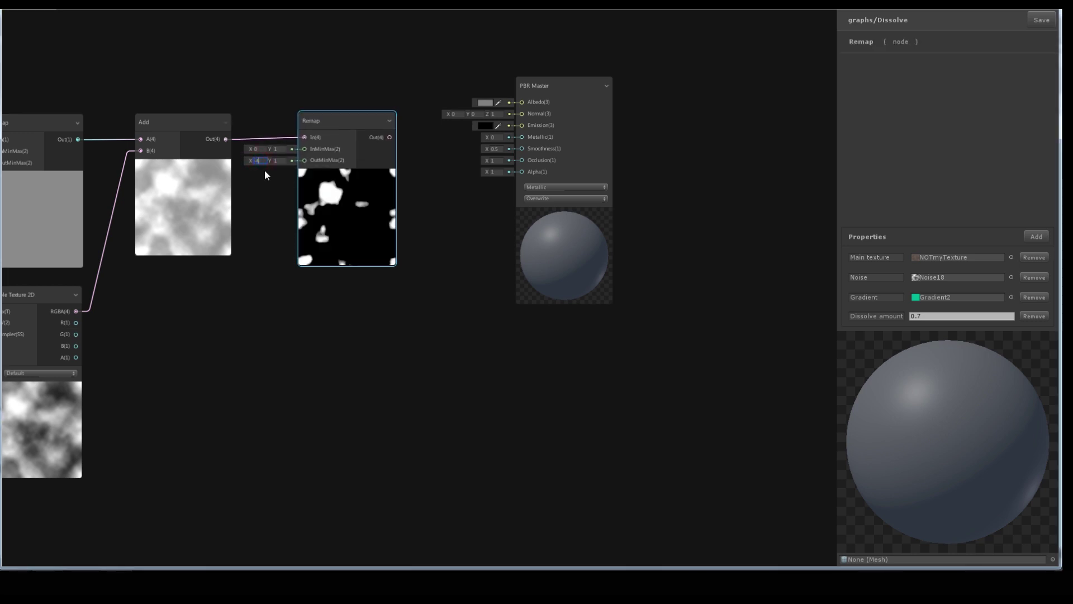
key(Tab)
text(4)
drag(329, 215, 332, 215)
Create a Clamp node fed by the second Remap's output
click(425, 222)
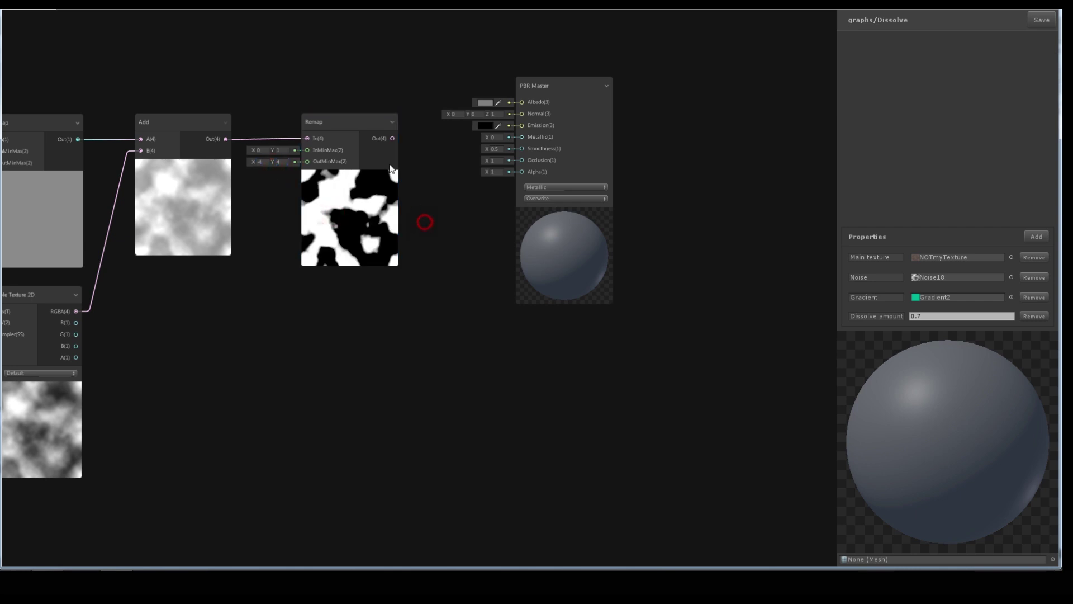
mouse_move(392, 139)
mouse_down()
mouse_move(519, 177)
mouse_move(415, 190)
mouse_up()
click(391, 212)
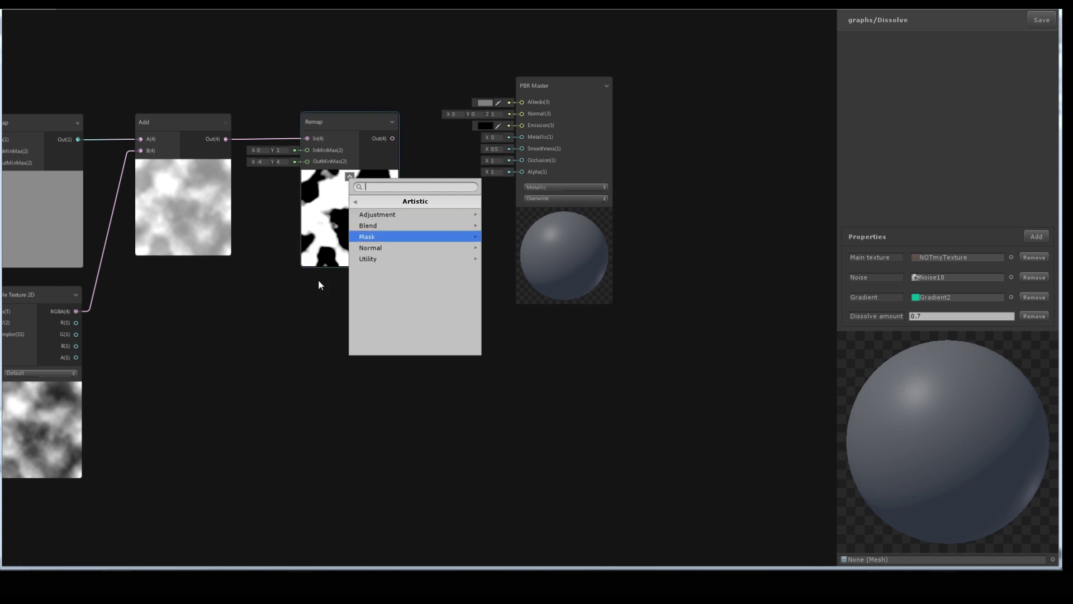
middle_drag(319, 285, 206, 355)
drag(417, 293, 461, 286)
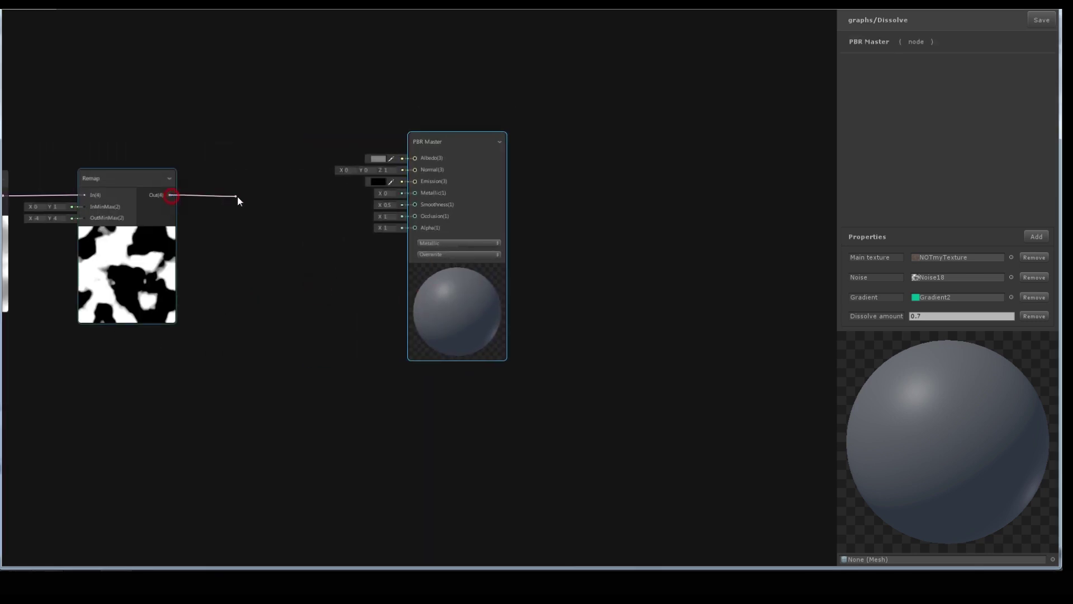
drag(171, 196, 237, 197)
text(clamp)
click(199, 226)
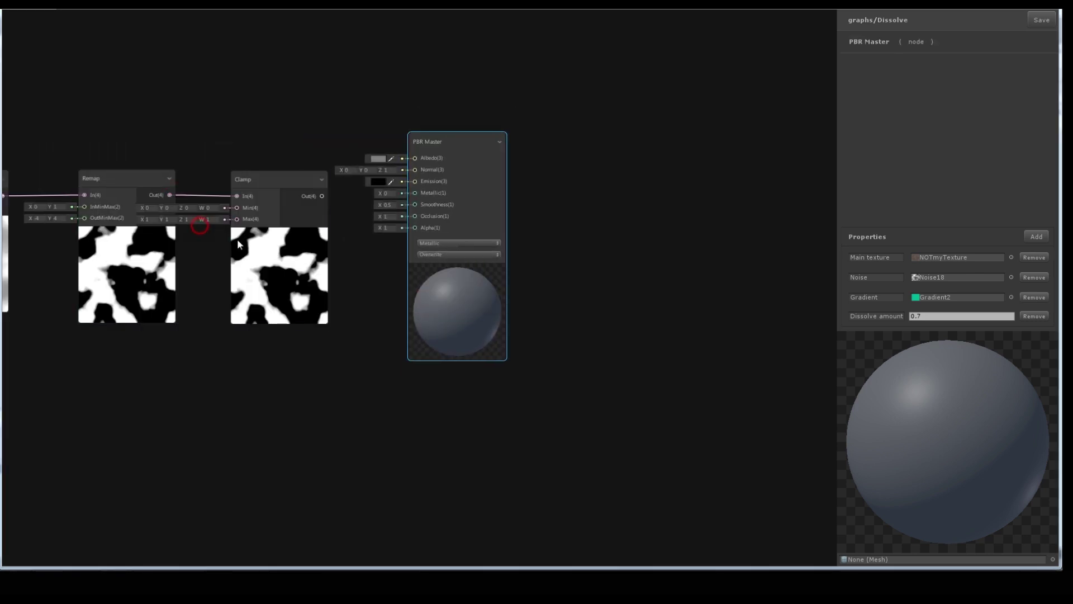
drag(238, 244, 286, 243)
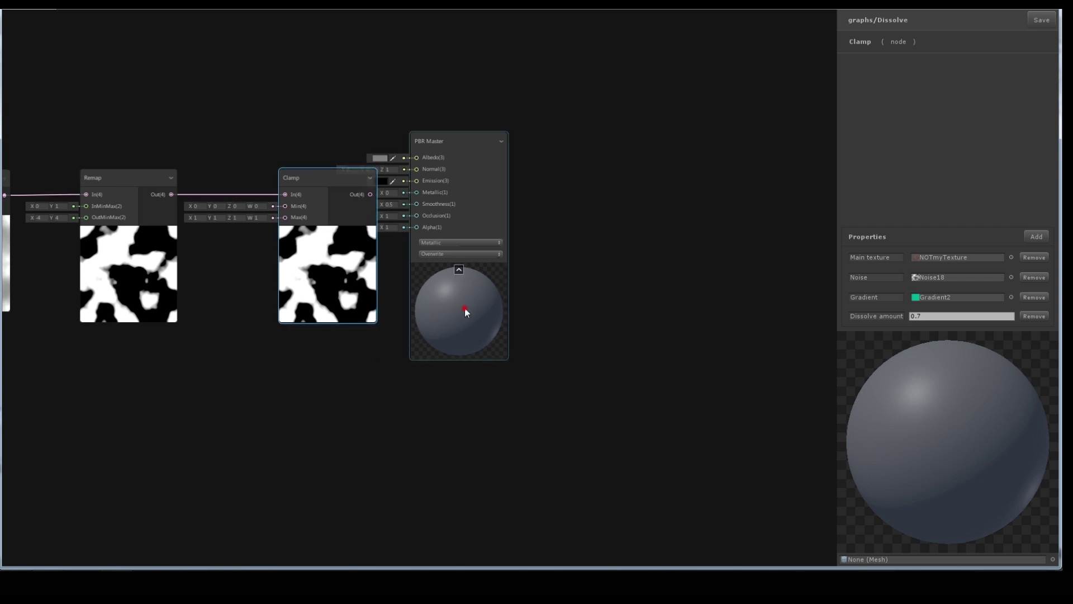
Connect the Clamp output to PBR Master Alpha and set the alpha mode to Clip
drag(465, 307, 521, 302)
drag(370, 194, 473, 222)
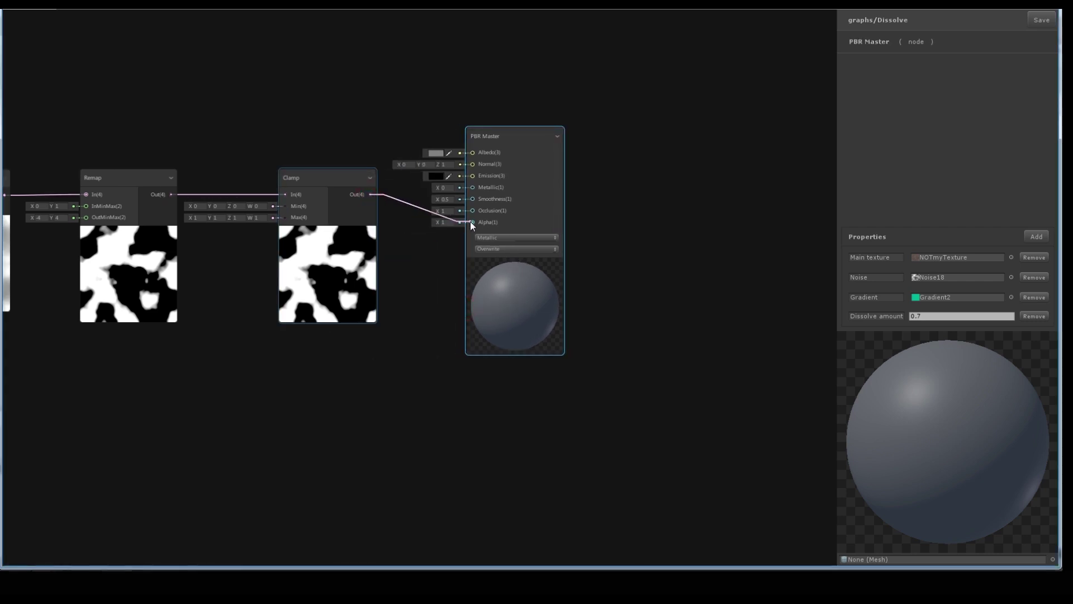
drag(497, 272, 510, 261)
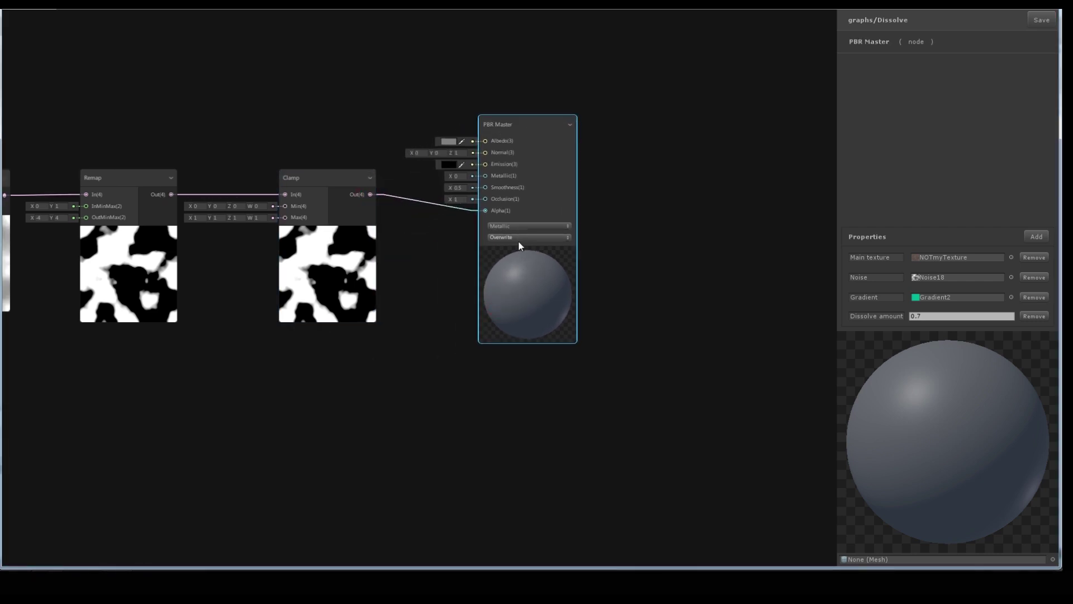
click(515, 238)
click(513, 286)
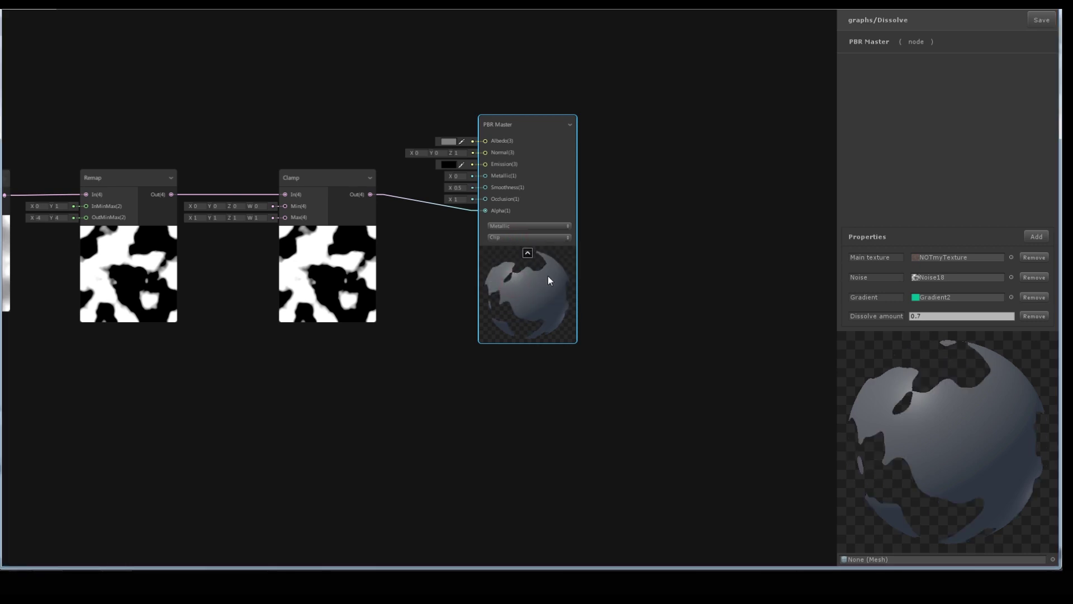
Inspect the dissolving preview sphere, tidy the node layout, and save the shader graph
drag(946, 417, 940, 409)
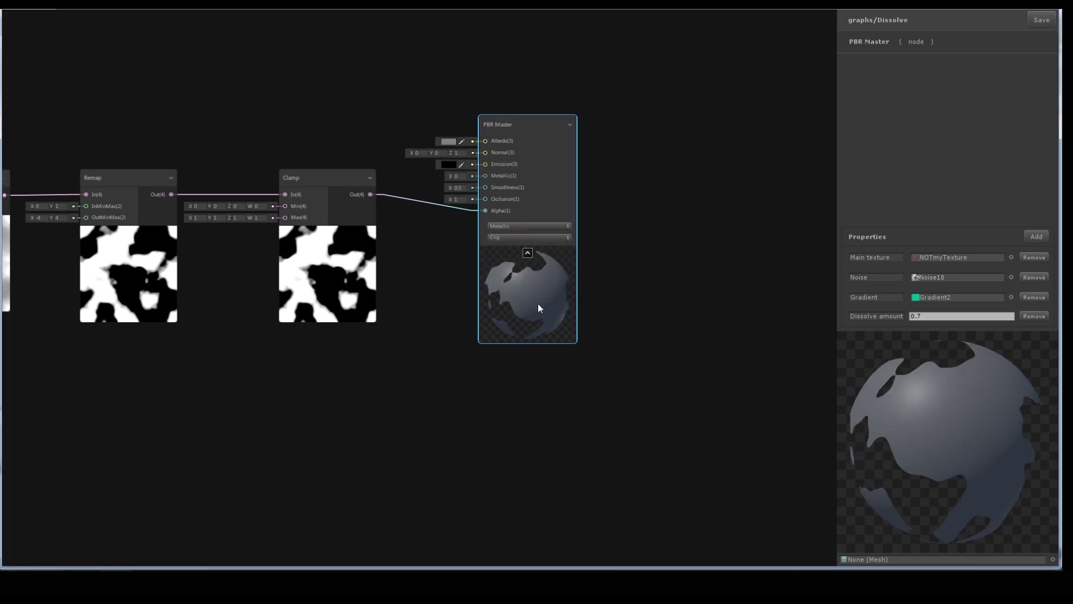
scroll(538, 307, down, 3)
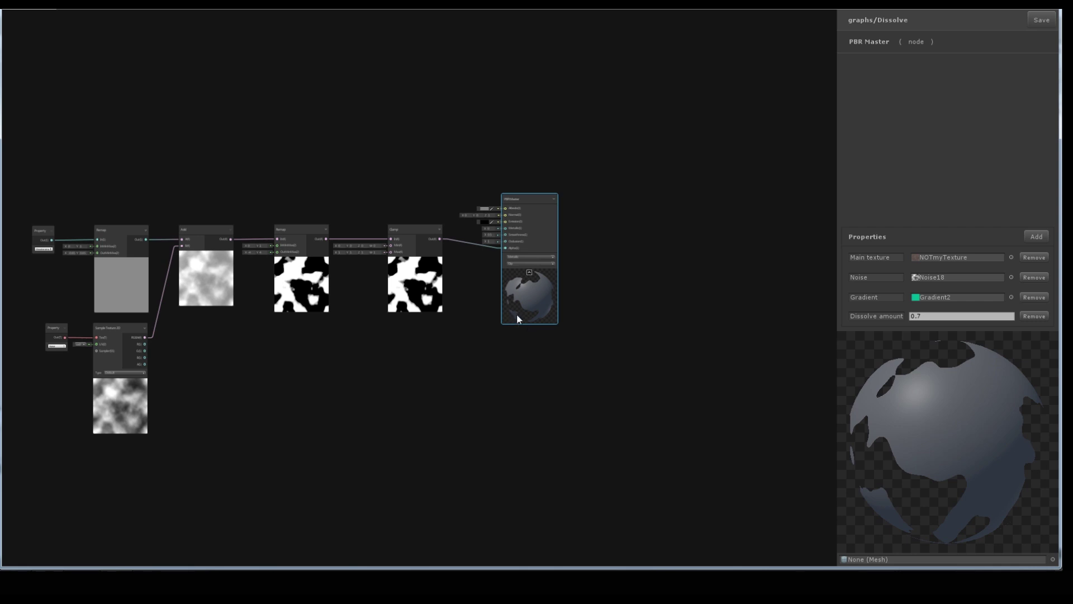
drag(519, 314, 762, 303)
middle_drag(420, 333, 424, 323)
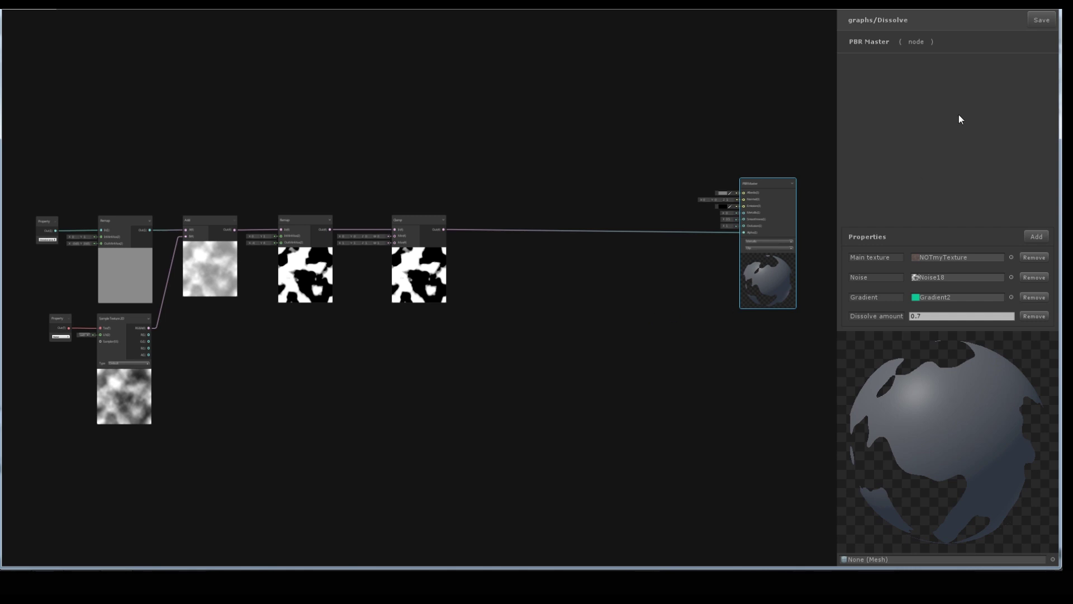
click(1042, 19)
Close the graph editor and create a material named Dissolve from the Dissolve shader
click(1055, 10)
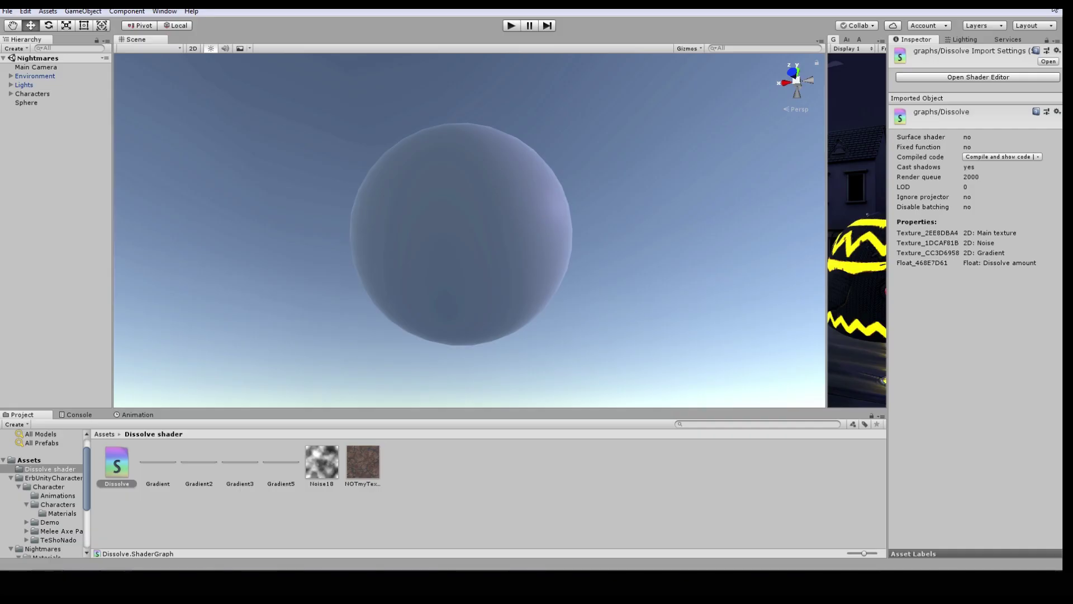
right_click(128, 463)
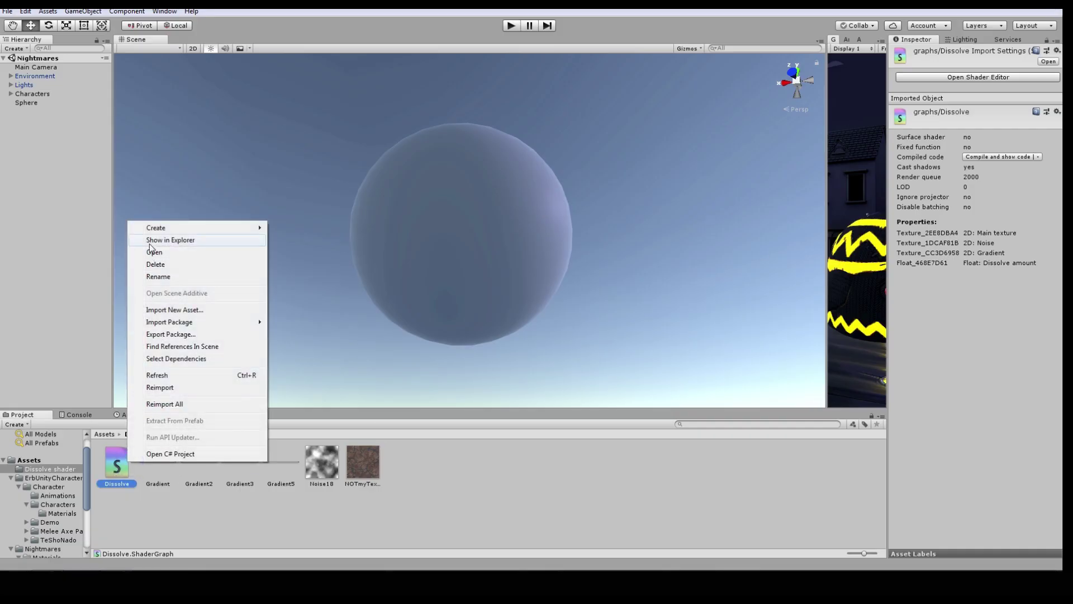
mouse_move(168, 228)
click(315, 334)
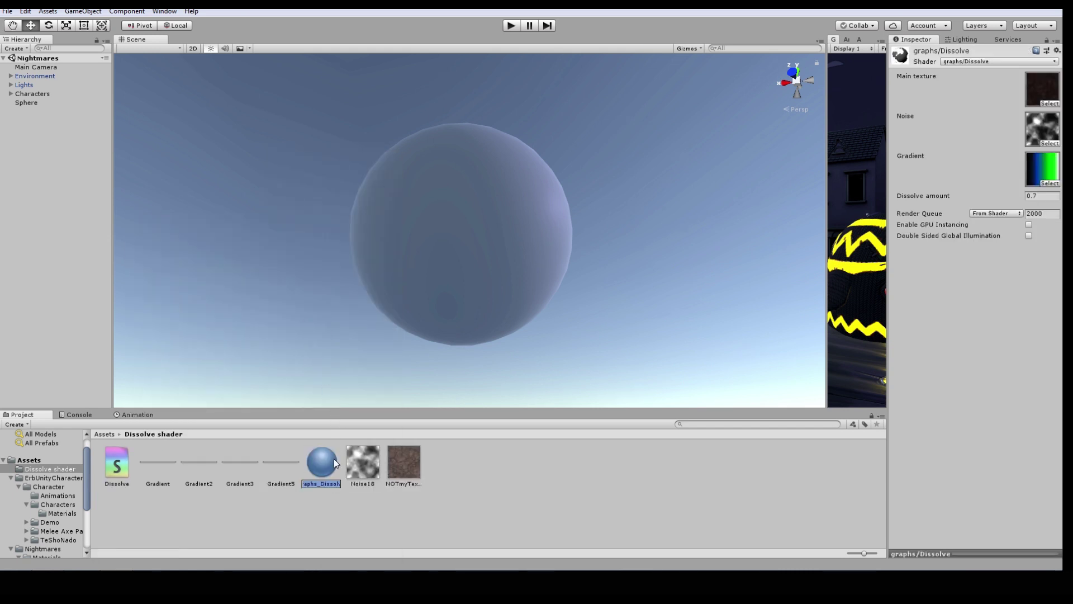
click(321, 484)
key(BackSpace)
key(Return)
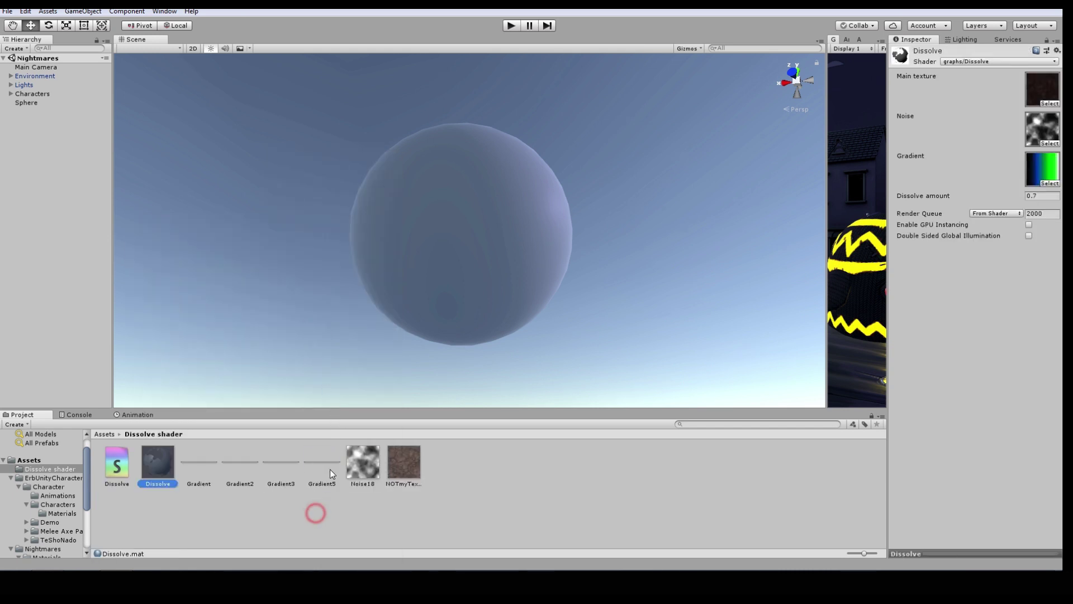
Apply the Dissolve material to the sphere and reopen the Dissolve shader graph
drag(158, 463, 457, 247)
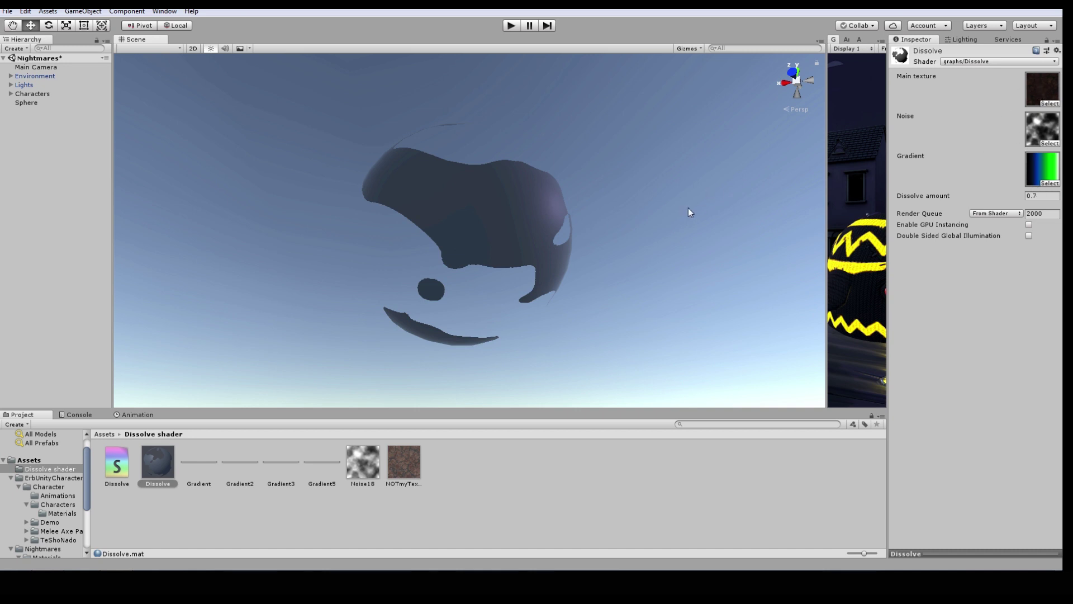
click(119, 463)
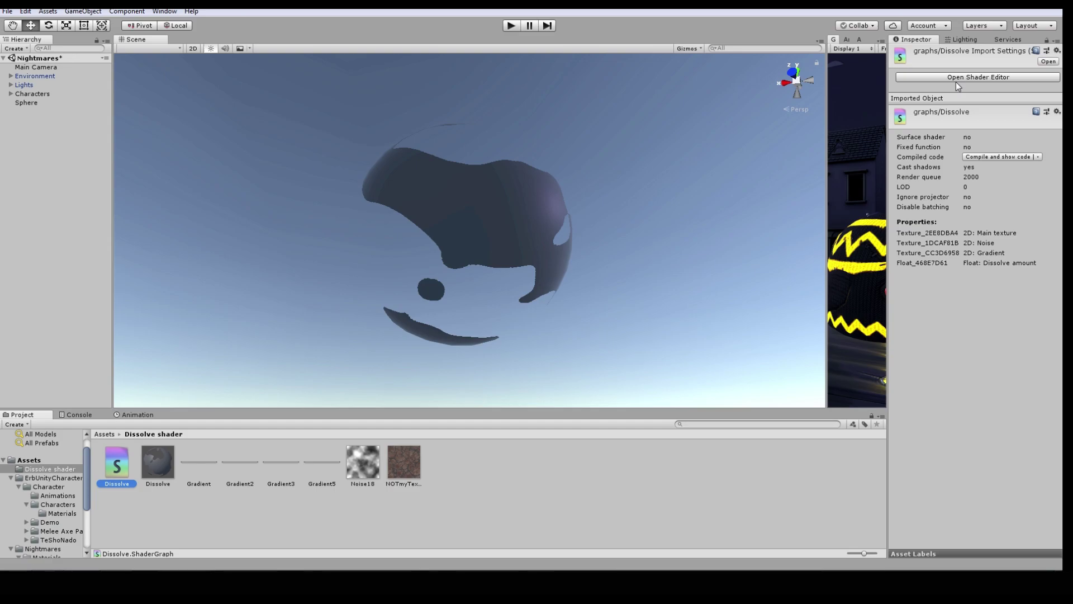
click(956, 82)
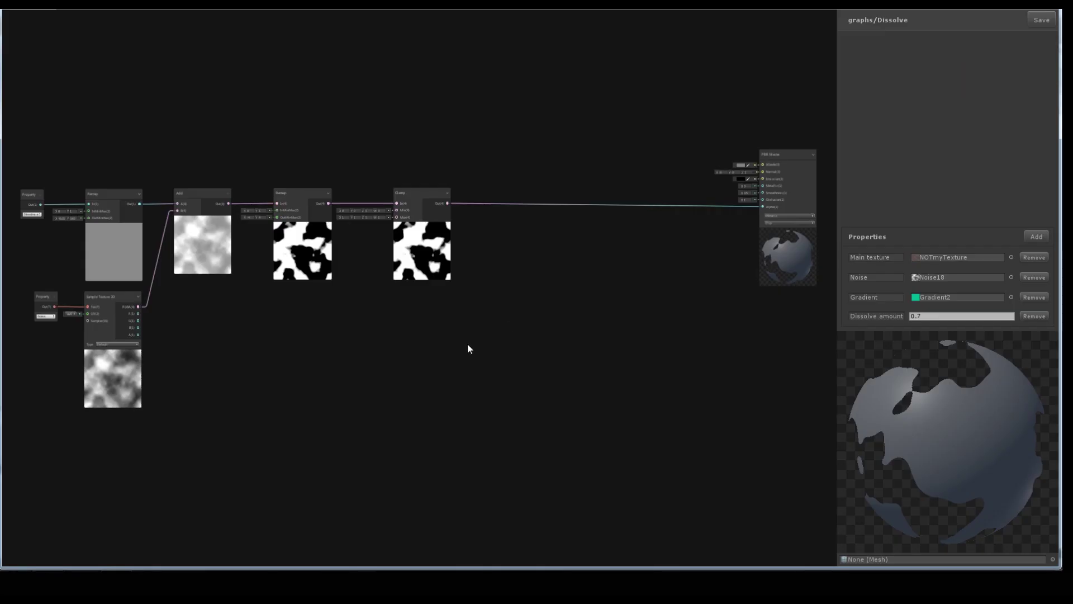
Add a UV node near the noise nodes and a Multiply node fed by it
middle_drag(468, 344, 658, 354)
scroll(547, 344, up, 3)
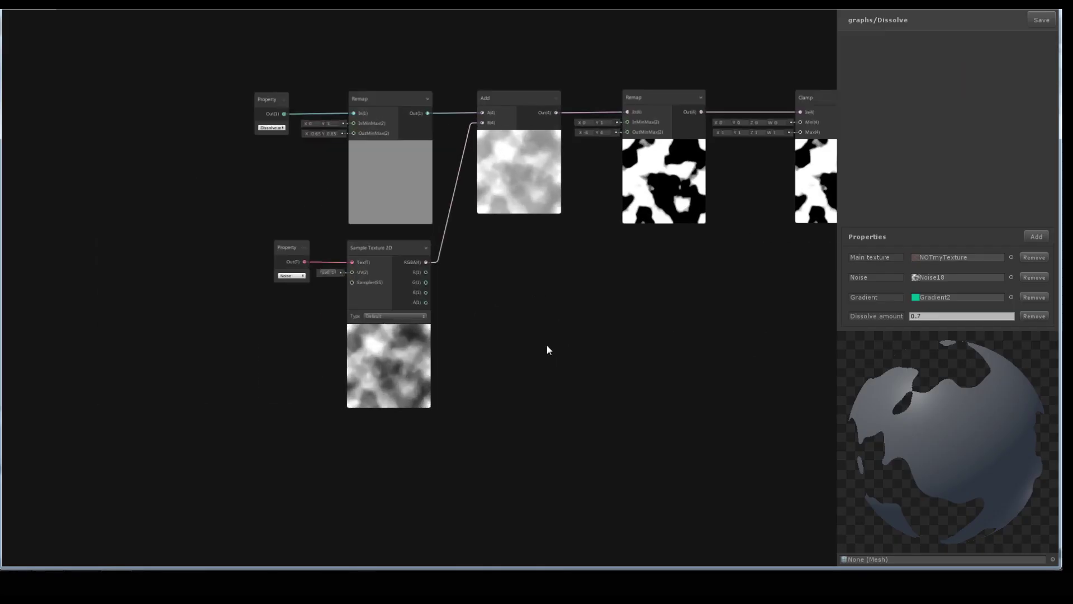
right_click(145, 380)
click(168, 379)
text(uv)
click(112, 415)
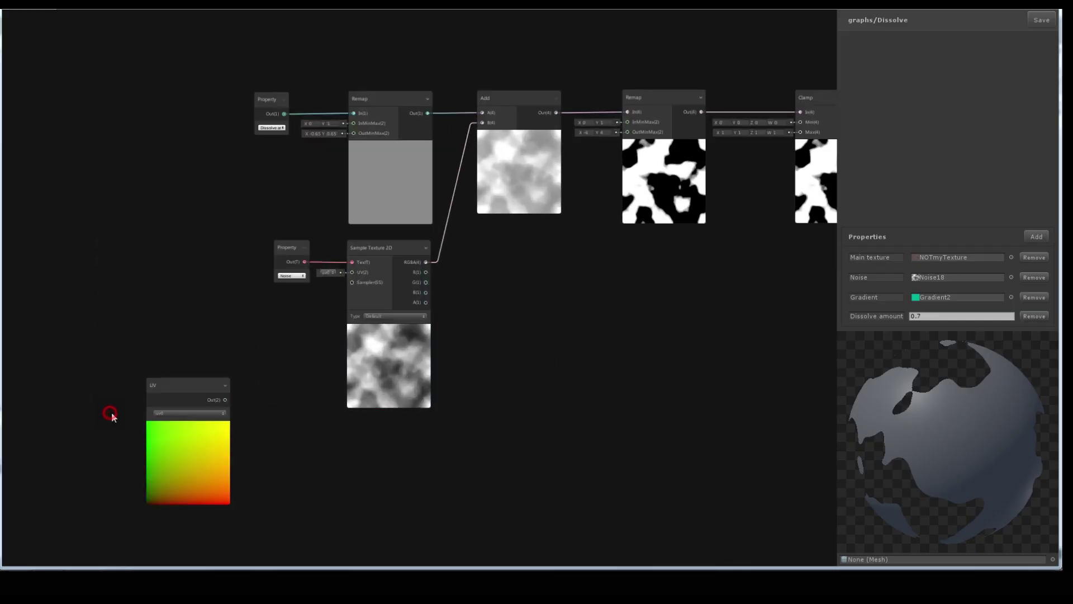
drag(177, 424, 119, 366)
key(space)
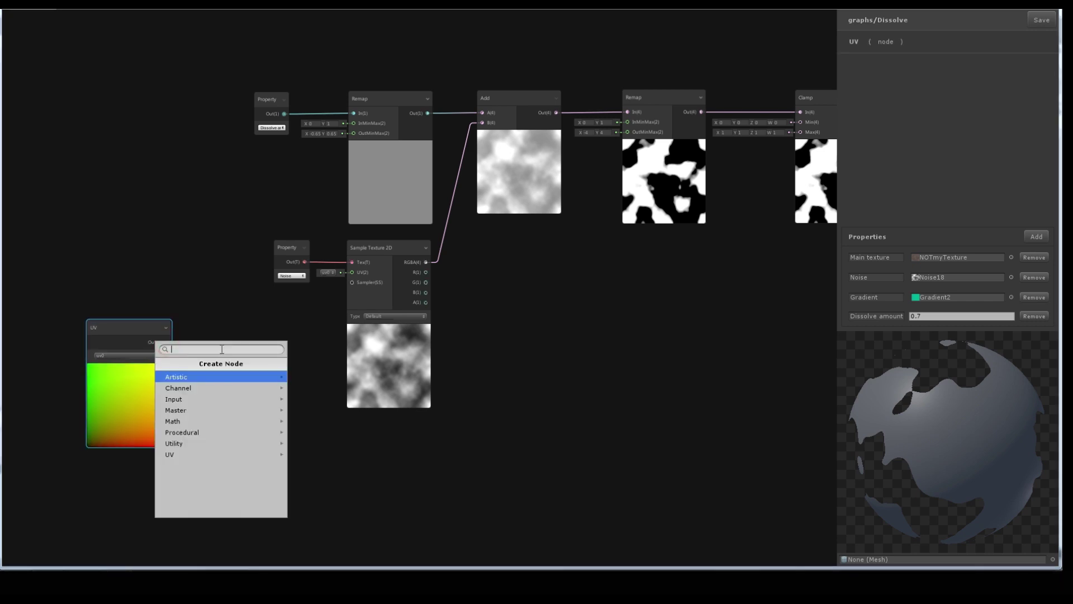
text(mul)
click(187, 377)
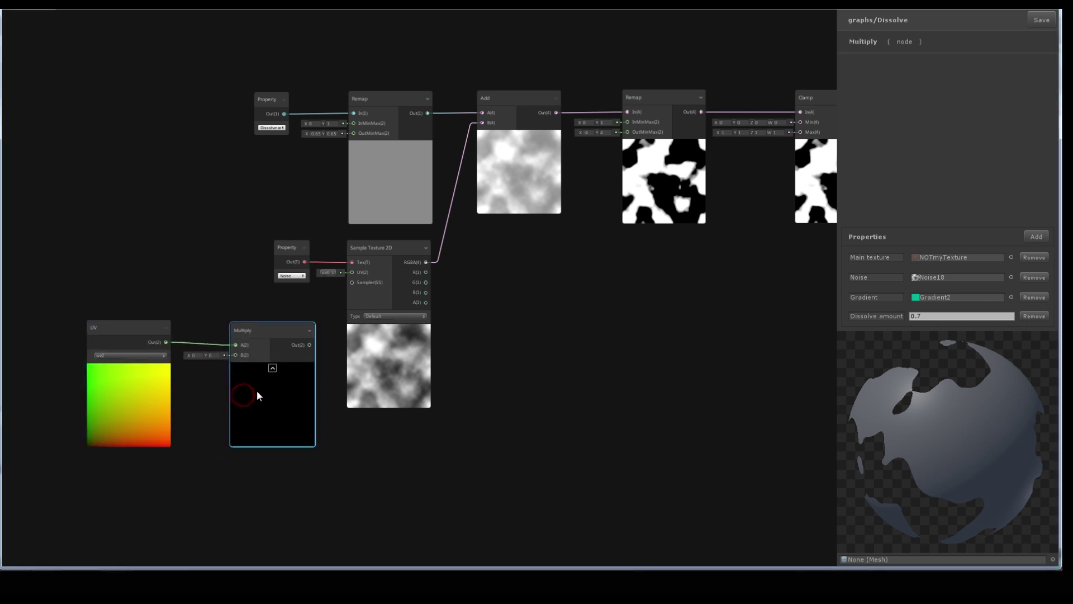
Create an exposed Vector2 shader property named Tiling
click(1037, 237)
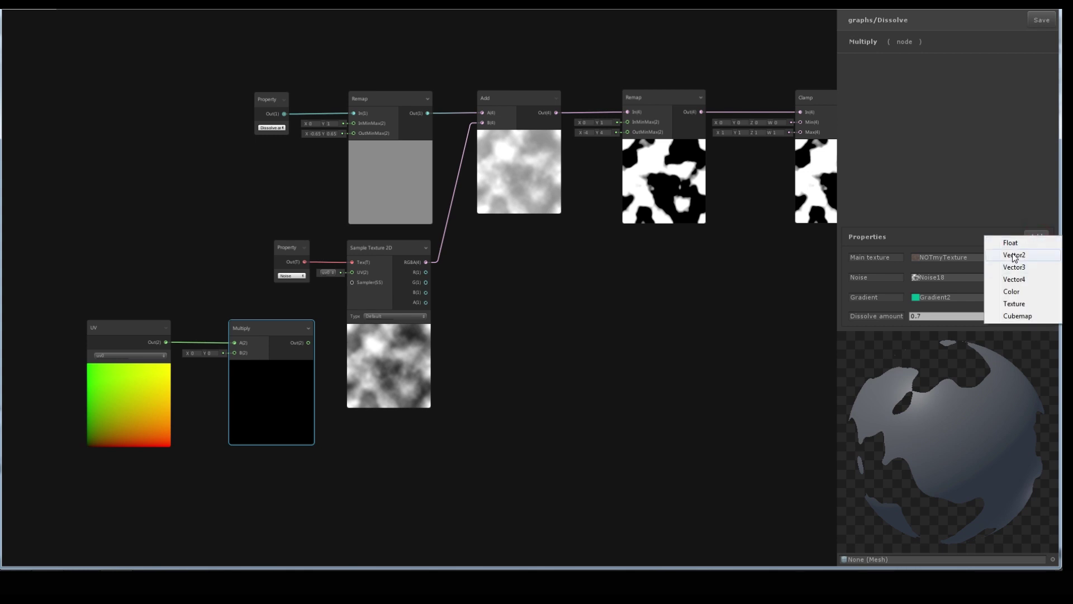
click(1015, 256)
click(870, 317)
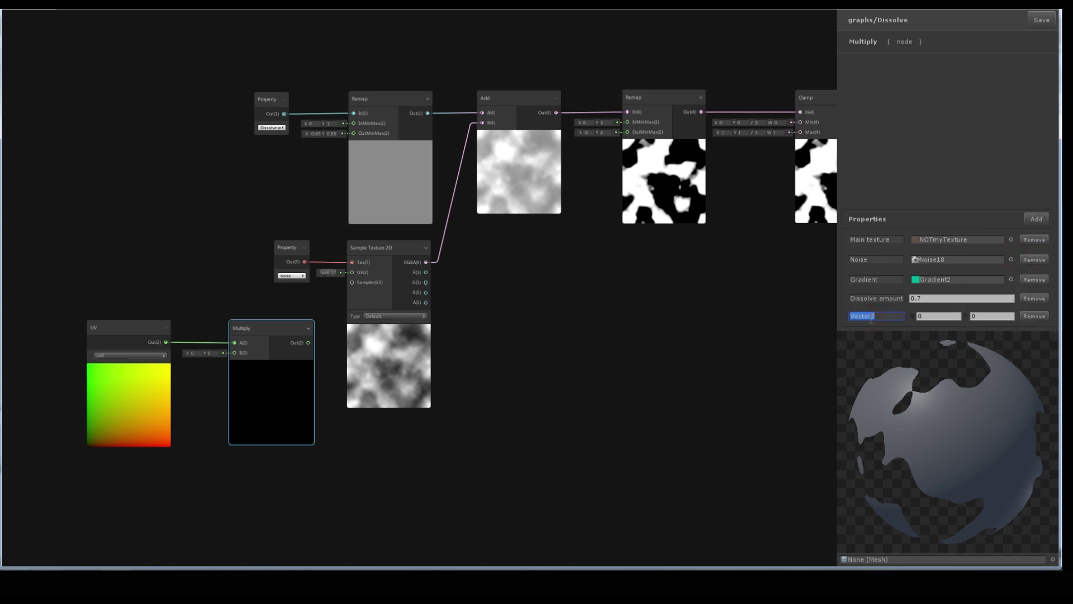
text(Tiling)
click(762, 421)
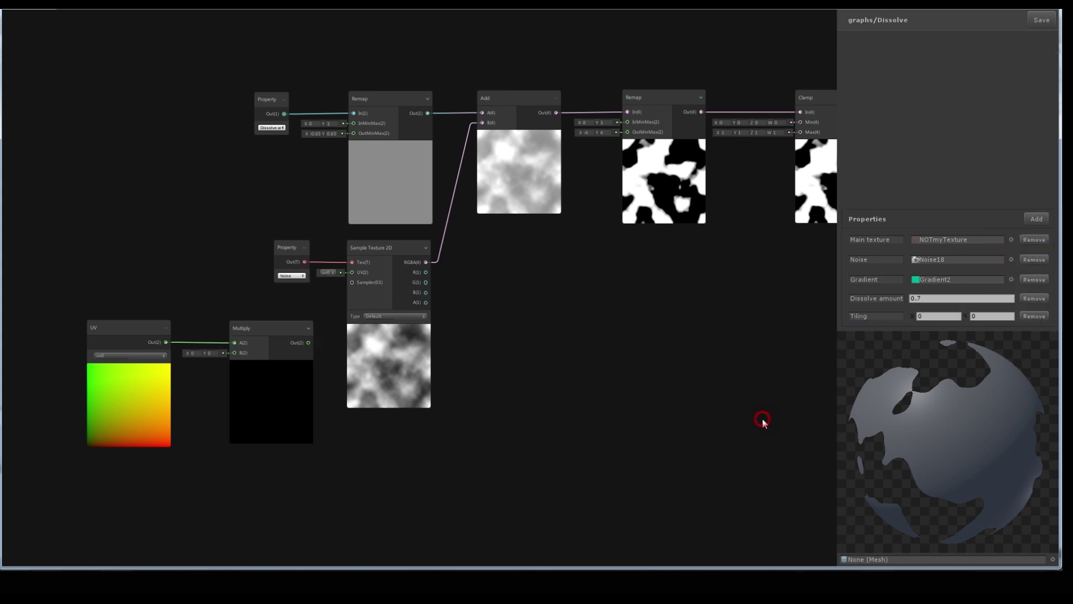
Place a Tiling property node into Multiply B and feed Multiply's output to the noise sampler UVs
right_click(141, 492)
click(159, 494)
click(120, 361)
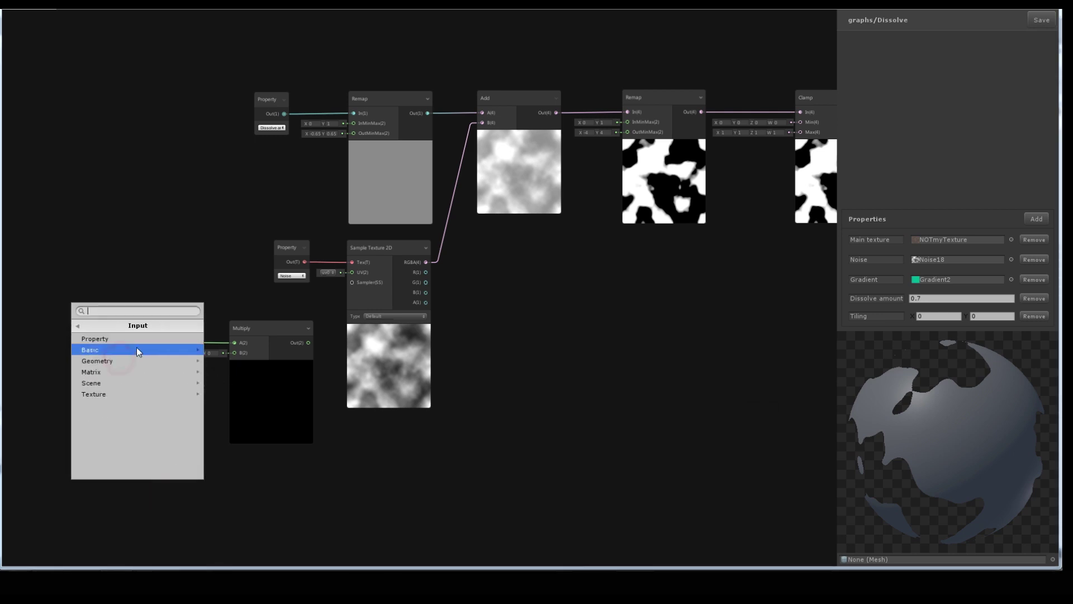
click(95, 338)
click(159, 526)
click(162, 511)
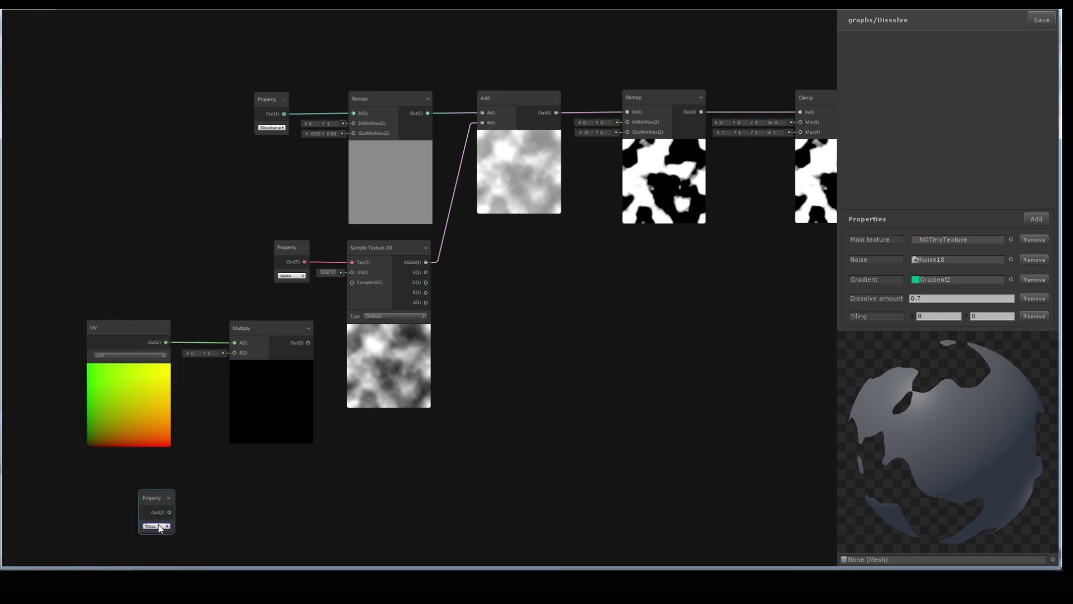
click(159, 526)
click(160, 521)
mouse_move(169, 513)
mouse_down()
mouse_move(164, 485)
mouse_move(242, 356)
mouse_up()
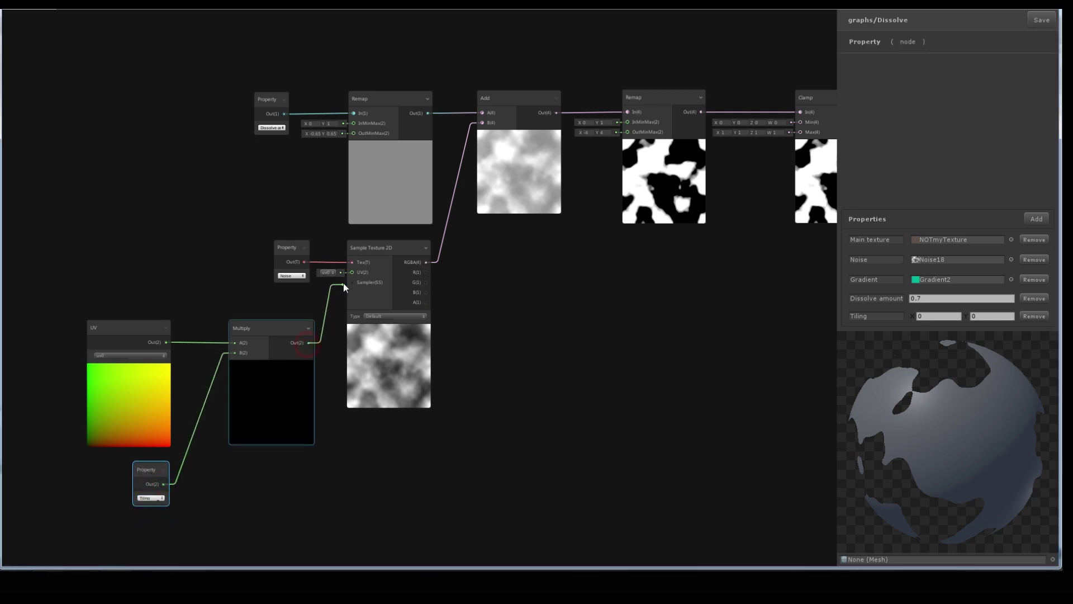
drag(343, 283, 353, 273)
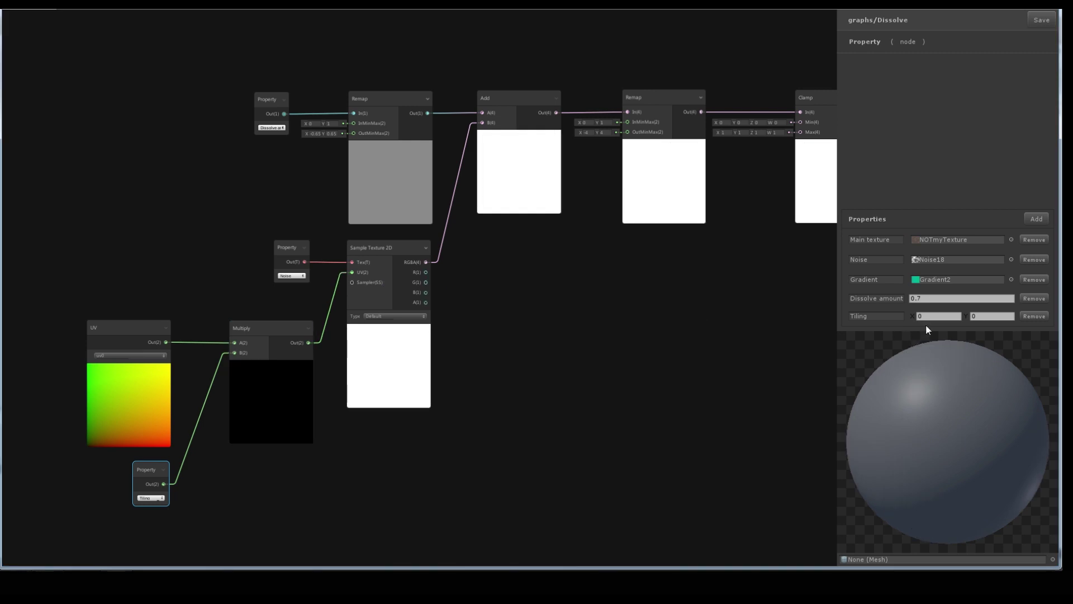
Try Tiling at 2 × 2, then set it back to 1 × 1
click(939, 315)
text(1)
key(Tab)
text(1)
click(945, 316)
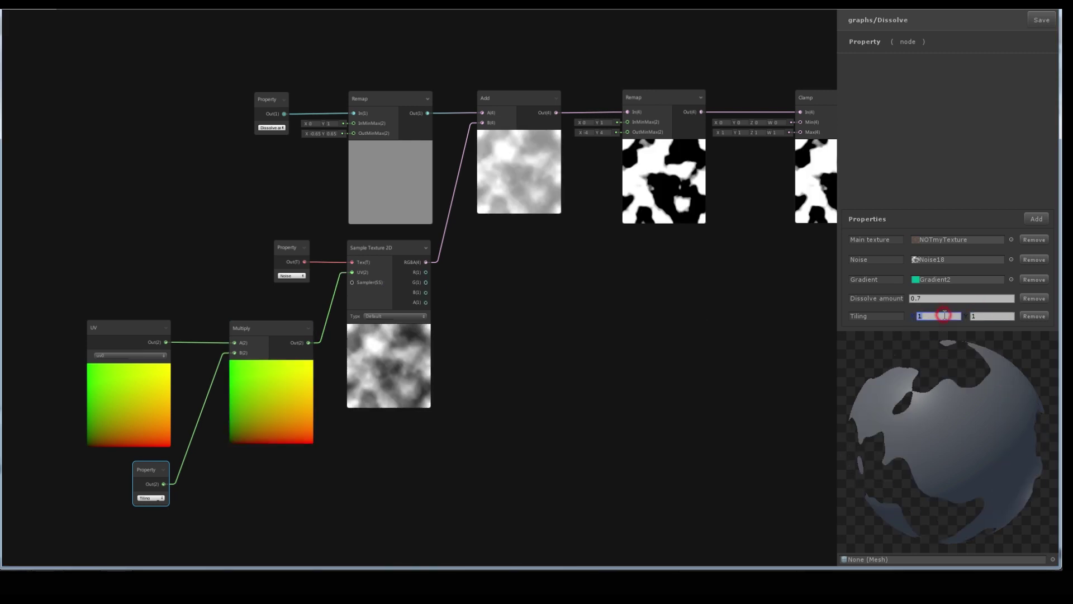
text(2)
click(992, 316)
text(2)
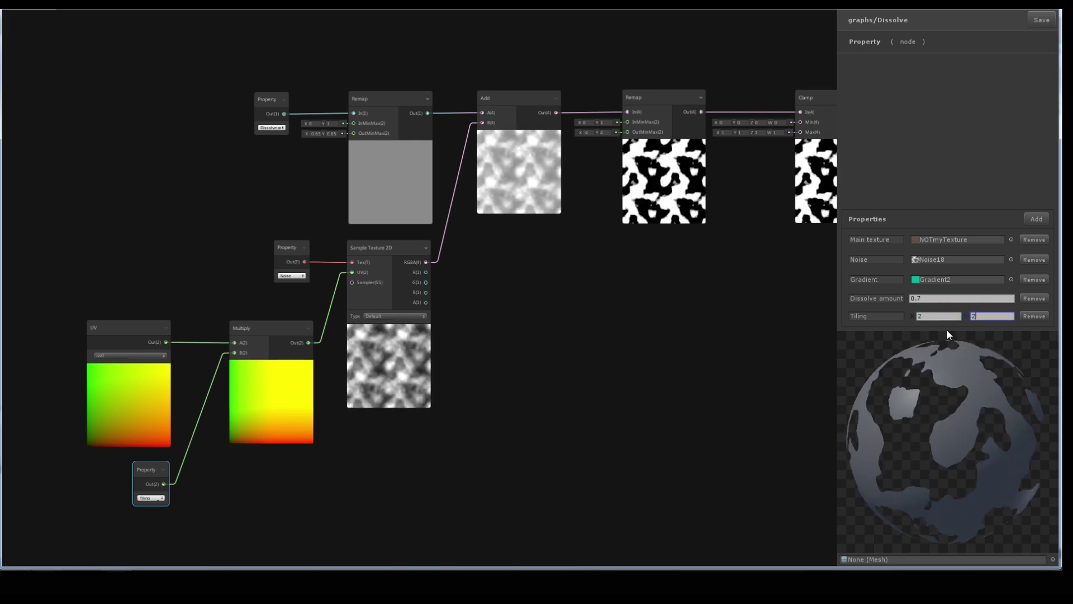
click(939, 316)
text(1)
key(Tab)
text(1)
click(592, 370)
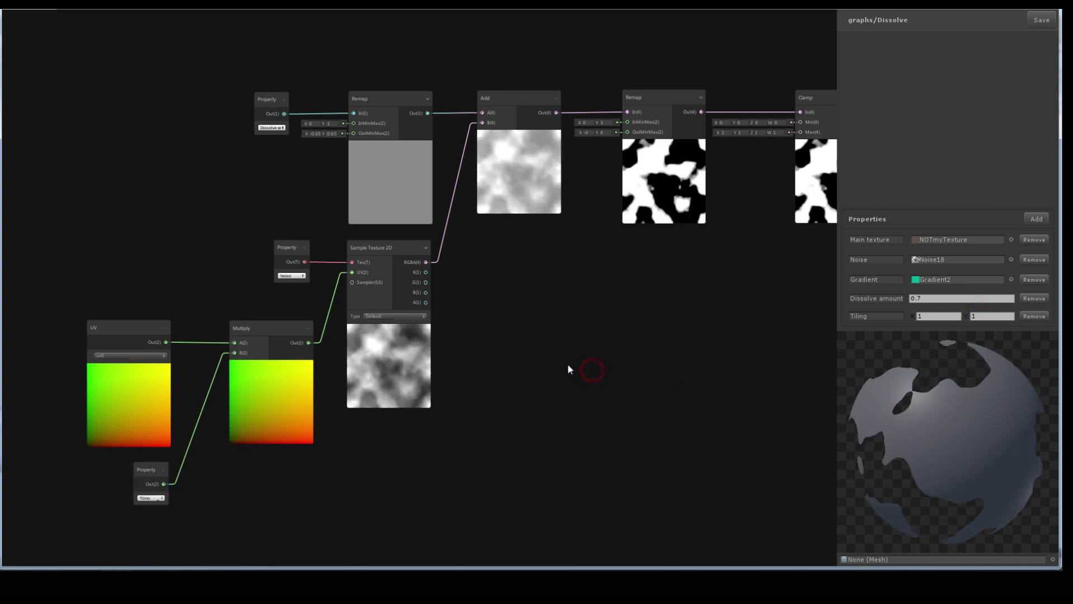
Align the UV, Tiling and Multiply nodes and pan toward the output side
drag(122, 370, 135, 373)
drag(154, 482, 168, 479)
click(291, 471)
drag(92, 382, 92, 382)
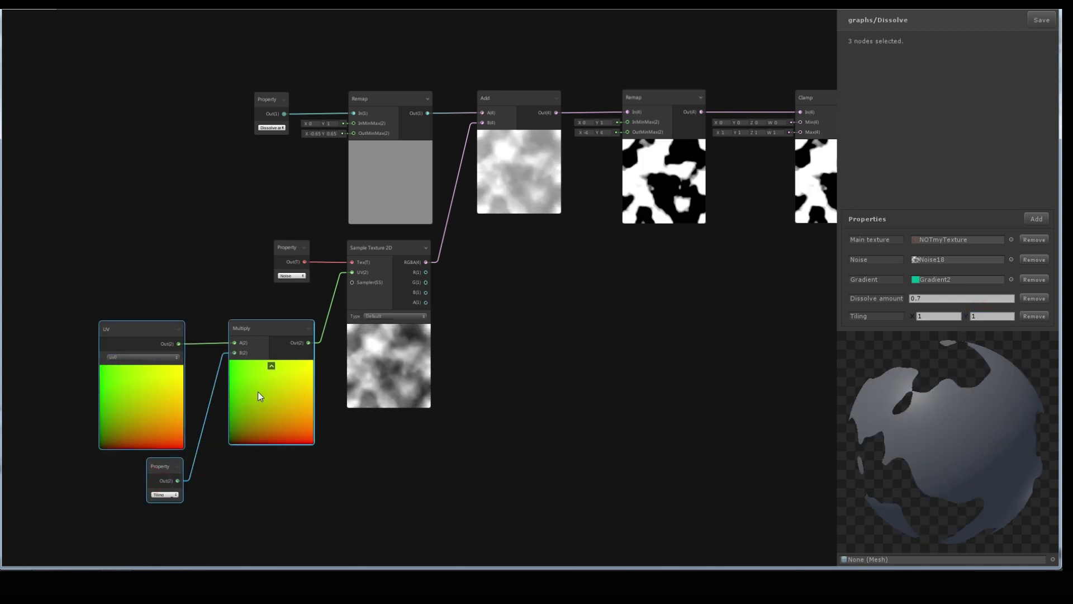
drag(257, 395, 263, 375)
click(561, 344)
middle_drag(553, 348, 295, 386)
Zoom and pan to the Remap, Clamp and PBR Master nodes, then bring up node creation there
scroll(374, 363, down, 2)
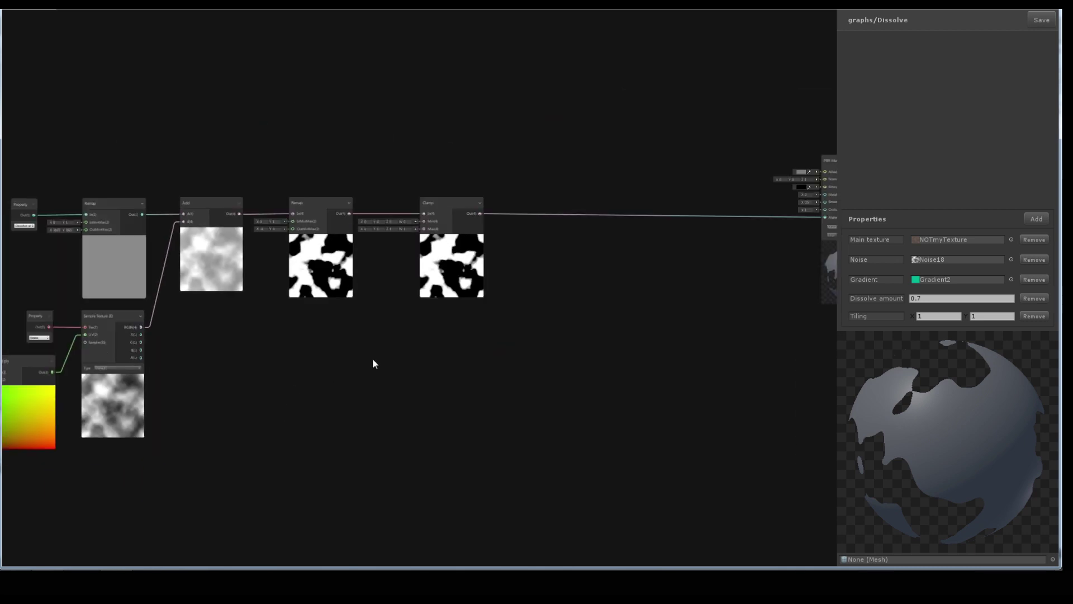
scroll(374, 363, down, 2)
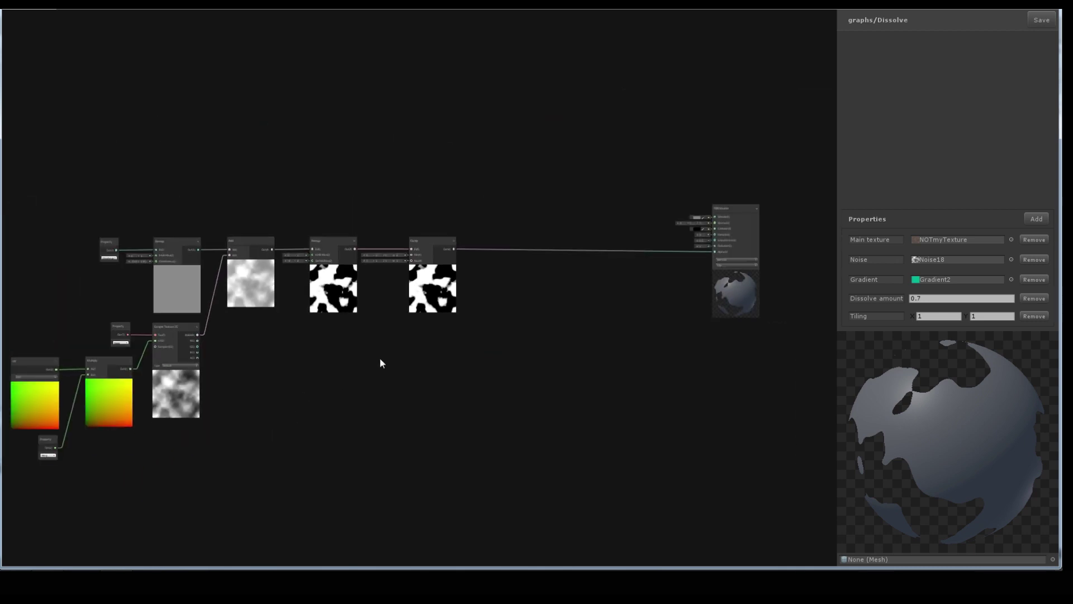
middle_drag(380, 358, 288, 464)
scroll(367, 314, up, 3)
scroll(420, 305, up, 3)
scroll(422, 313, down, 3)
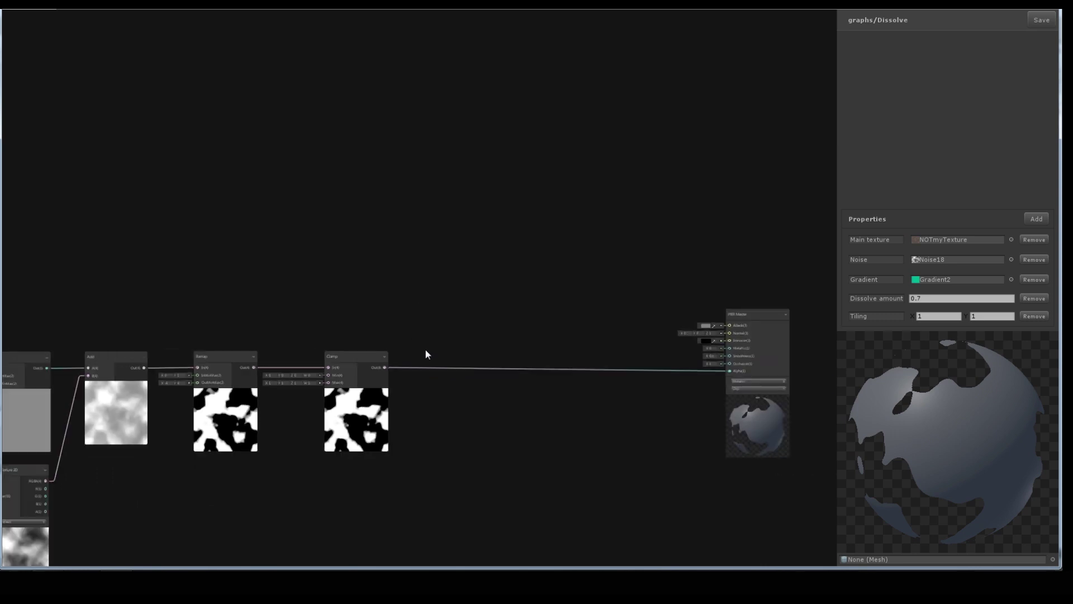
scroll(713, 334, up, 2)
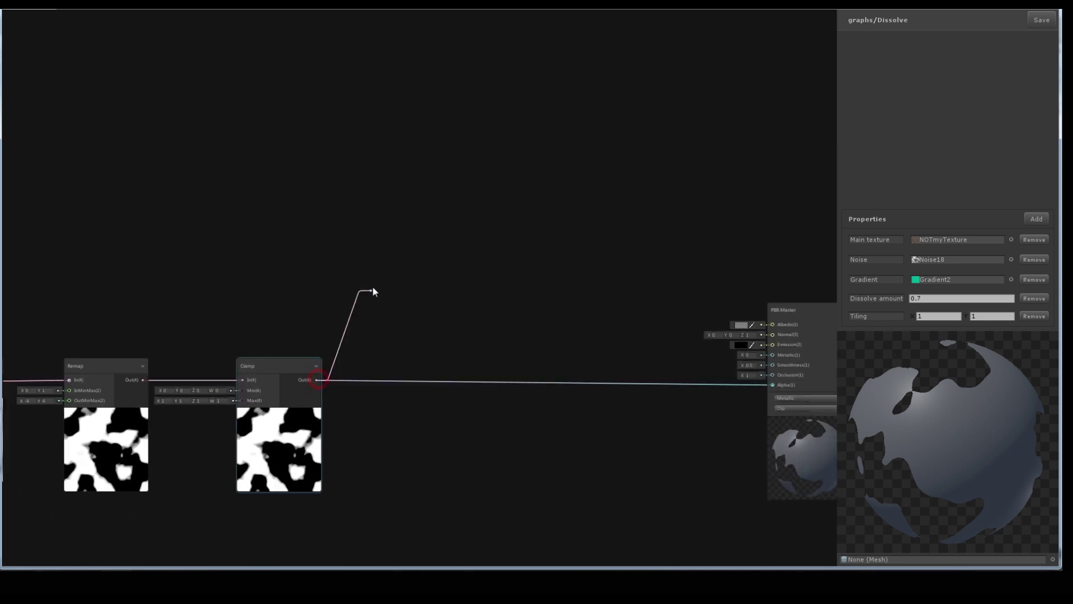
key(space)
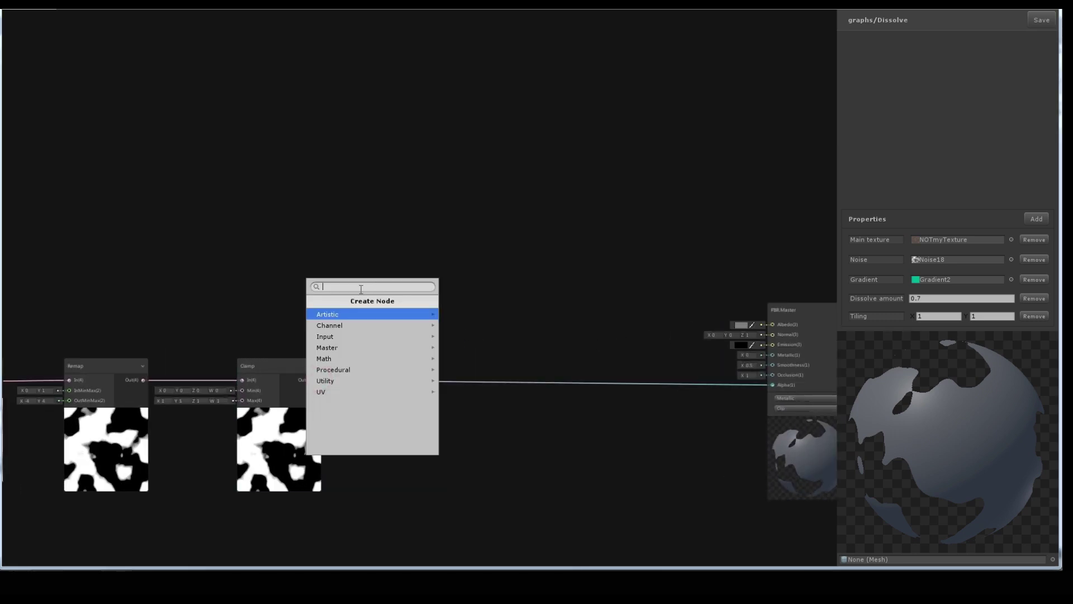
click(403, 242)
right_click(289, 227)
Add a Main texture property node feeding a new Sample Texture 2D node
click(312, 231)
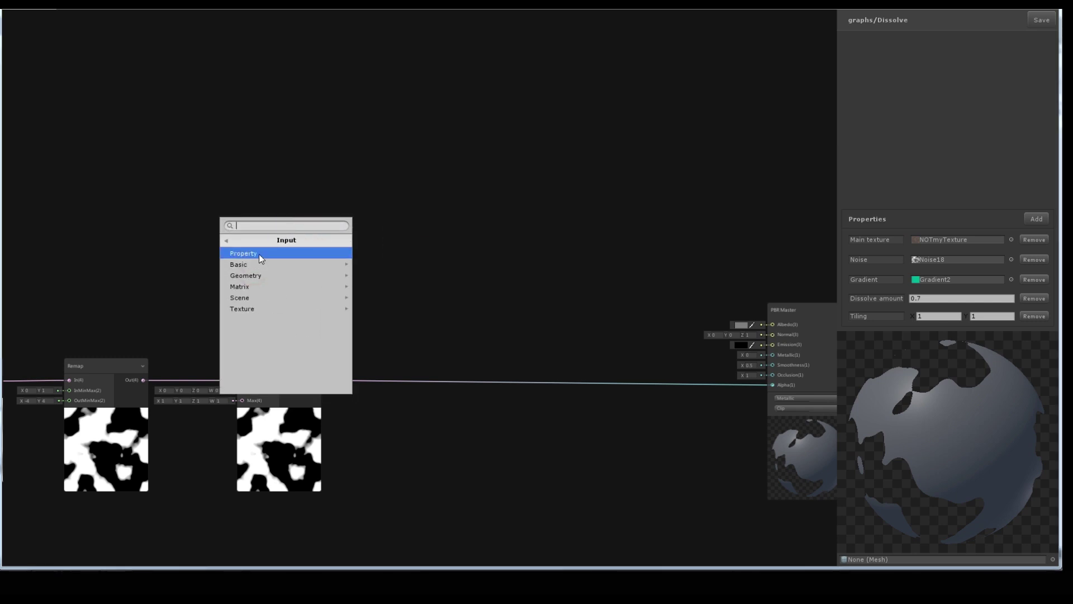
click(259, 254)
click(309, 258)
click(330, 261)
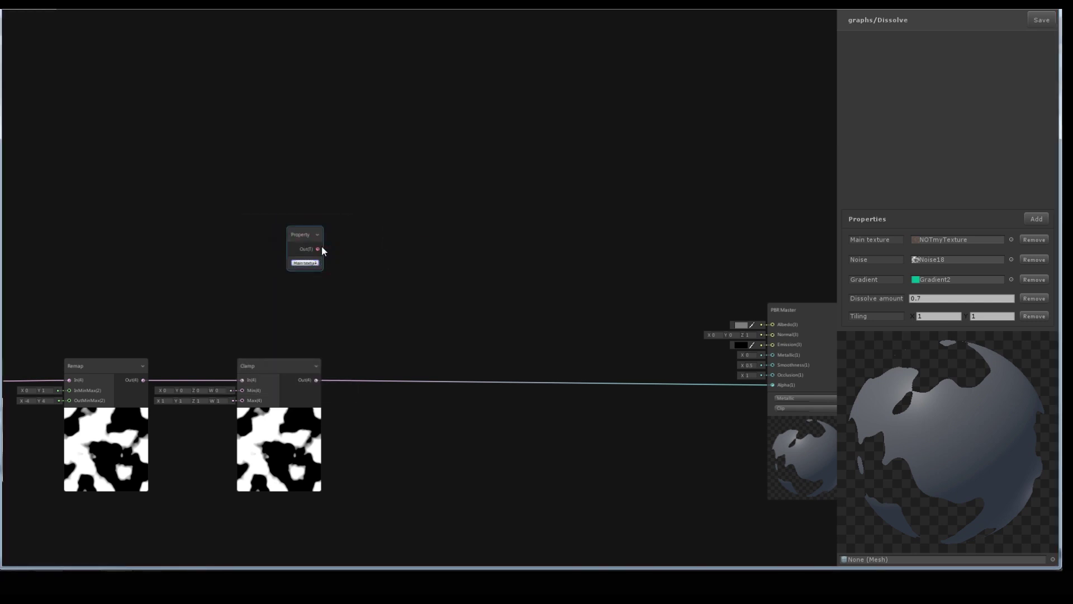
drag(317, 248, 415, 239)
text(sample)
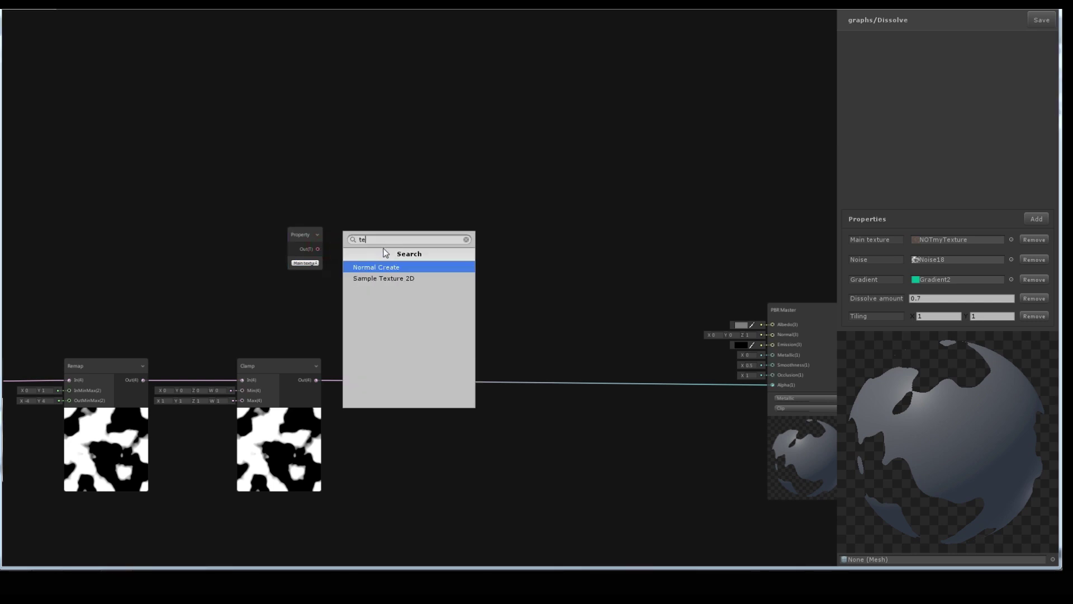
click(396, 277)
Arrange the Main texture and Sample Texture 2D nodes above the dissolve chain
drag(303, 245, 251, 230)
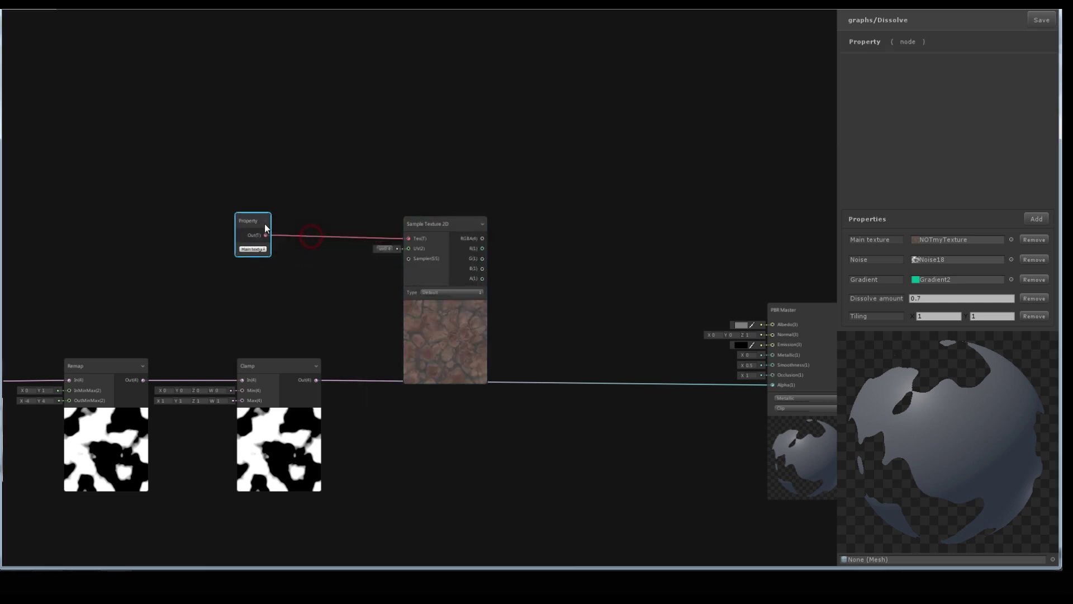
drag(442, 324, 294, 275)
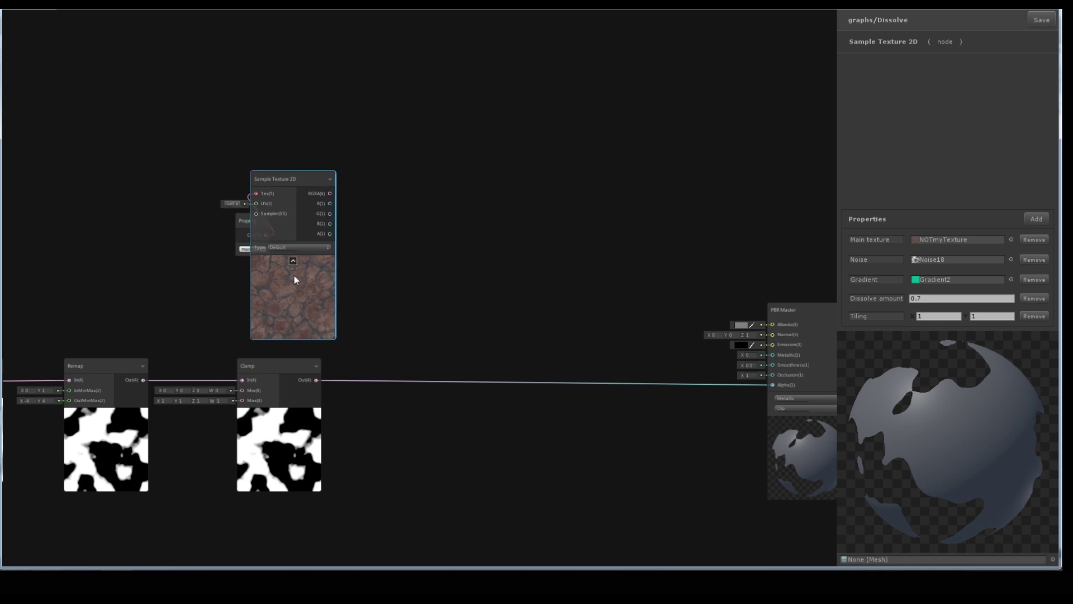
mouse_move(247, 223)
mouse_down()
mouse_move(190, 195)
mouse_move(189, 179)
mouse_up()
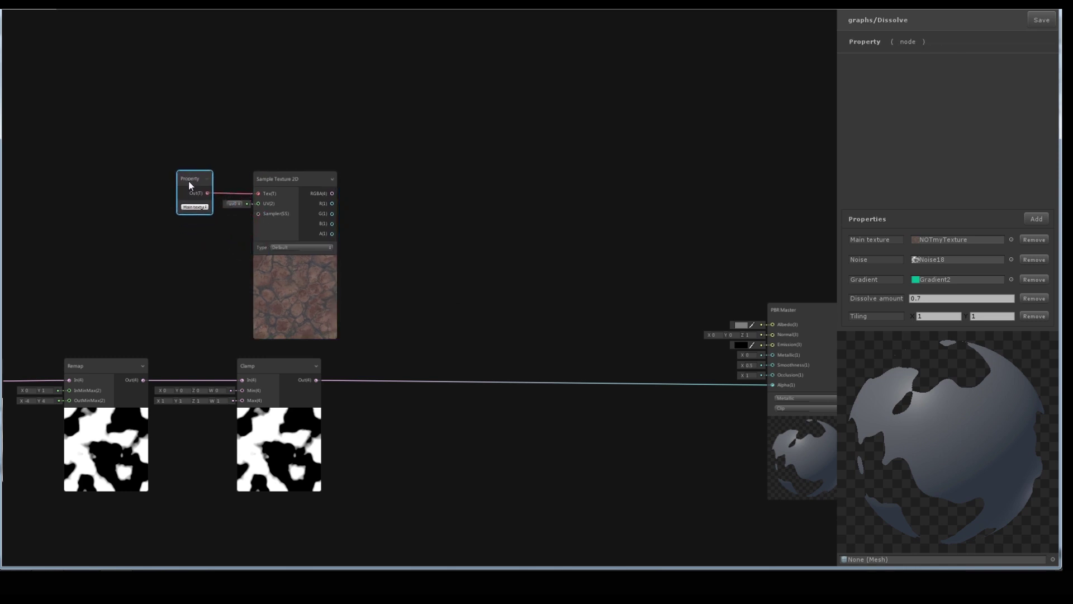
drag(438, 267, 207, 196)
drag(281, 284, 261, 282)
click(397, 262)
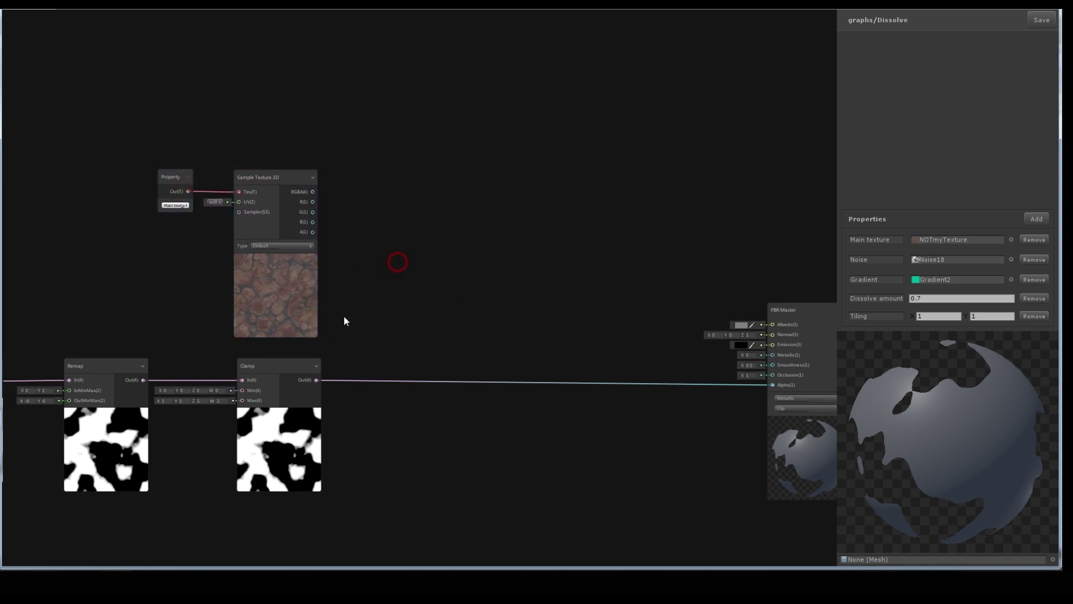
Multiply the sampled texture RGBA by the Clamp mask and connect the result to Albedo
drag(313, 192, 400, 202)
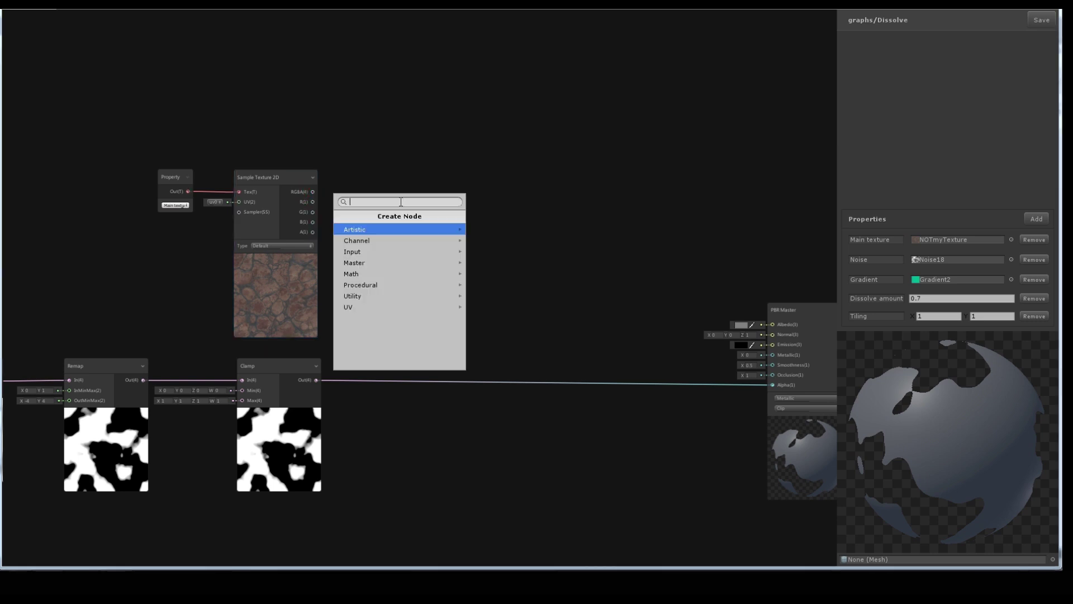
text(mu)
click(360, 232)
drag(325, 380, 399, 211)
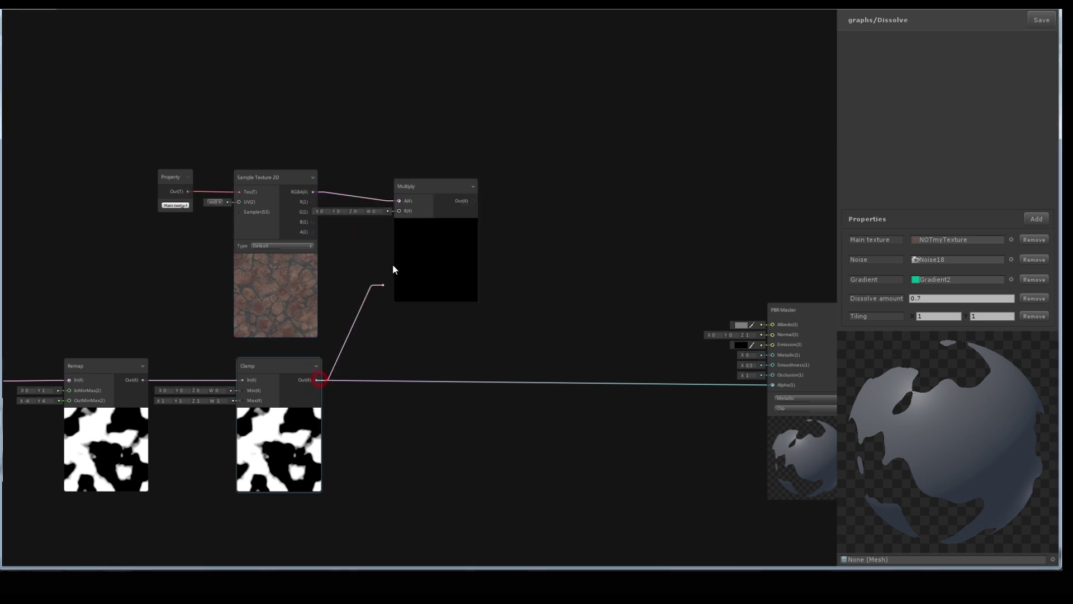
click(437, 272)
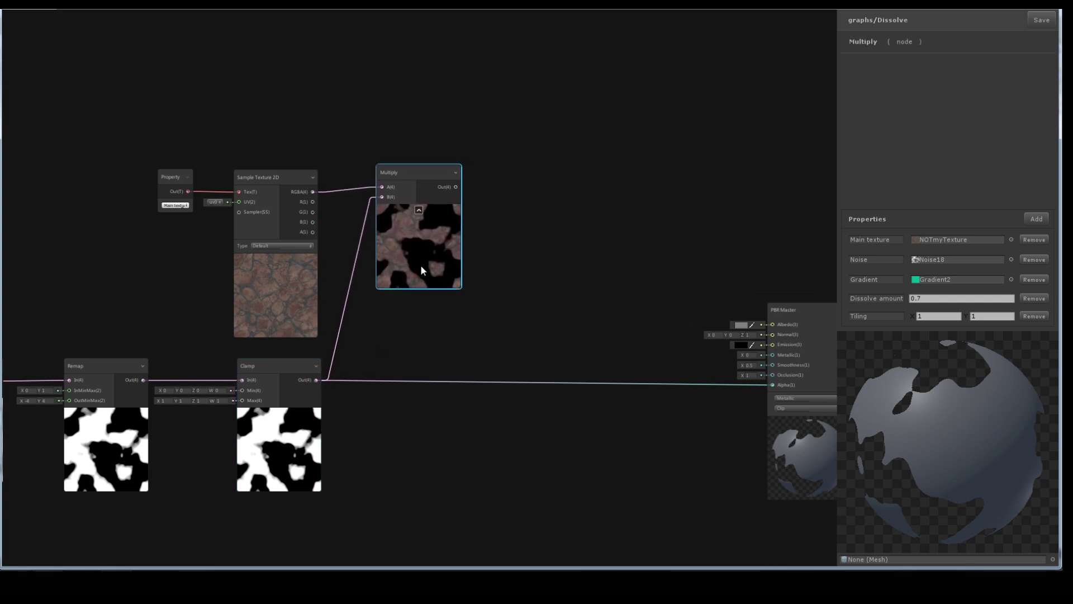
drag(438, 271, 414, 269)
drag(450, 189, 767, 326)
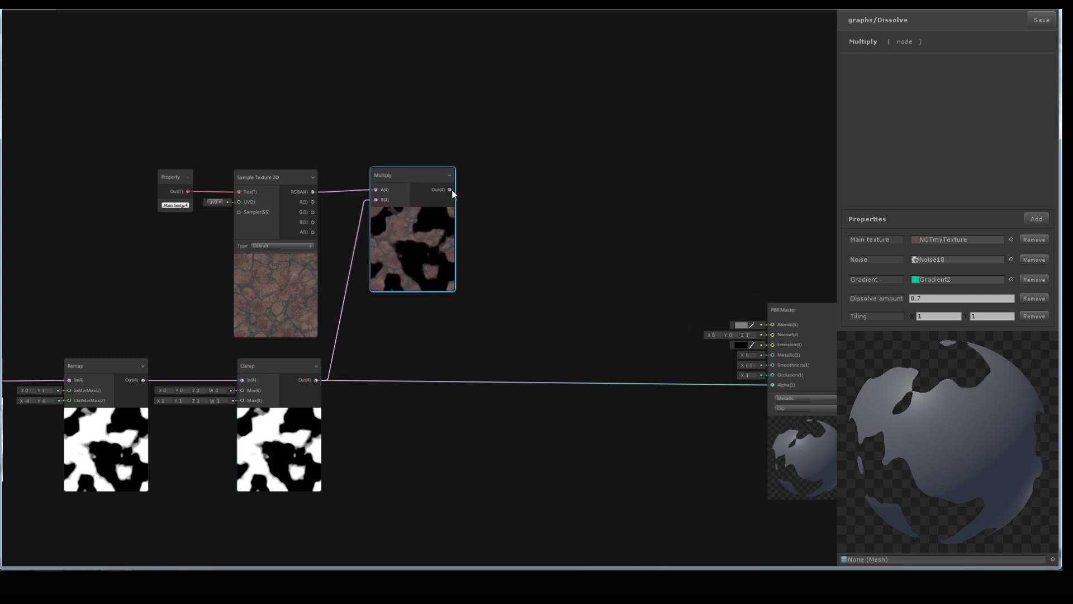
Rotate the preview sphere to check the textured dissolve result
drag(967, 422, 991, 436)
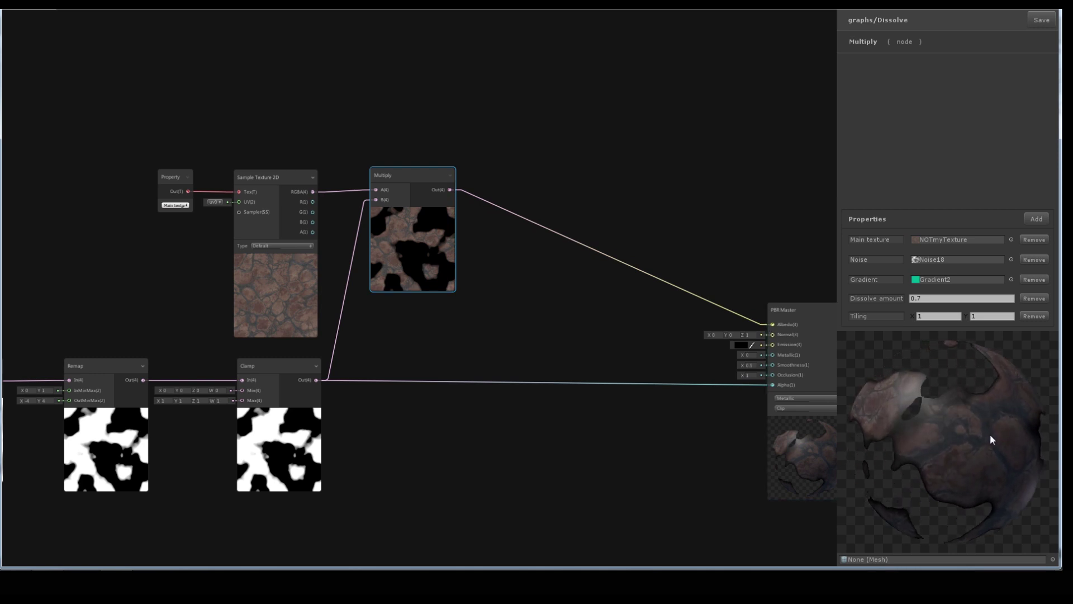
drag(990, 433, 990, 434)
click(539, 268)
middle_drag(511, 314, 460, 253)
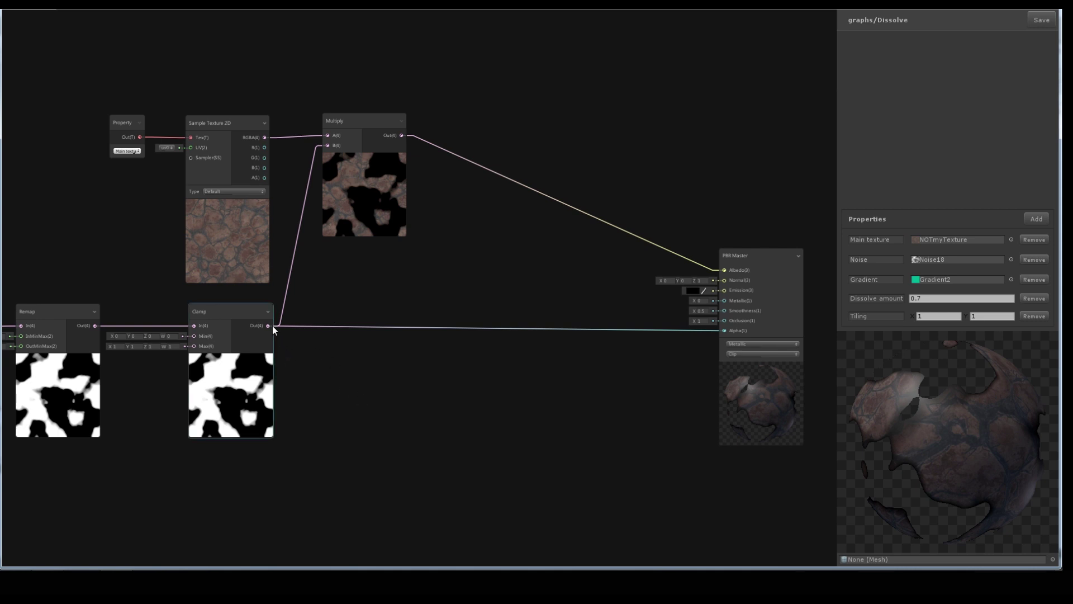
Add a second Sample Texture 2D node driven by the Clamp mask
drag(273, 325, 408, 475)
text(sample)
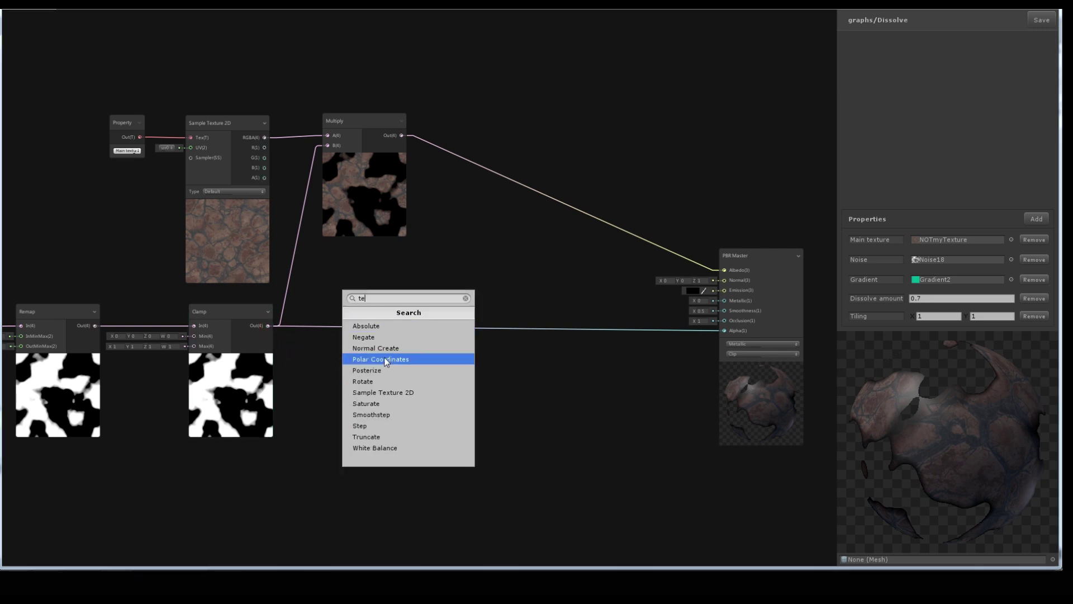
click(397, 398)
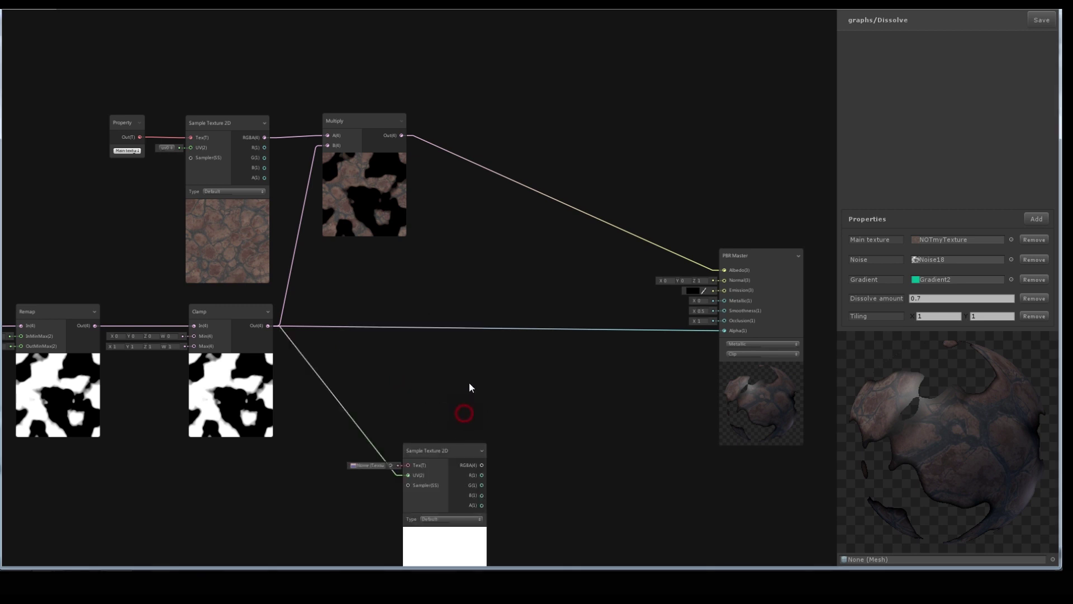
middle_drag(469, 383, 514, 300)
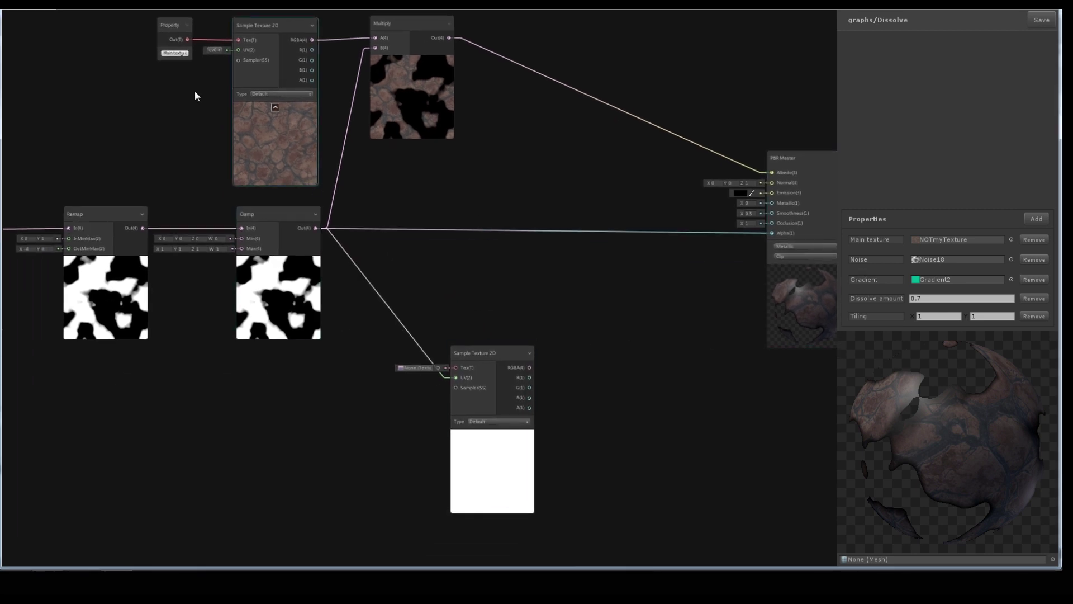
Duplicate the property node as Gradient, wire it to the sampler's texture, and feed RGBA into Emission
click(173, 28)
click(334, 409)
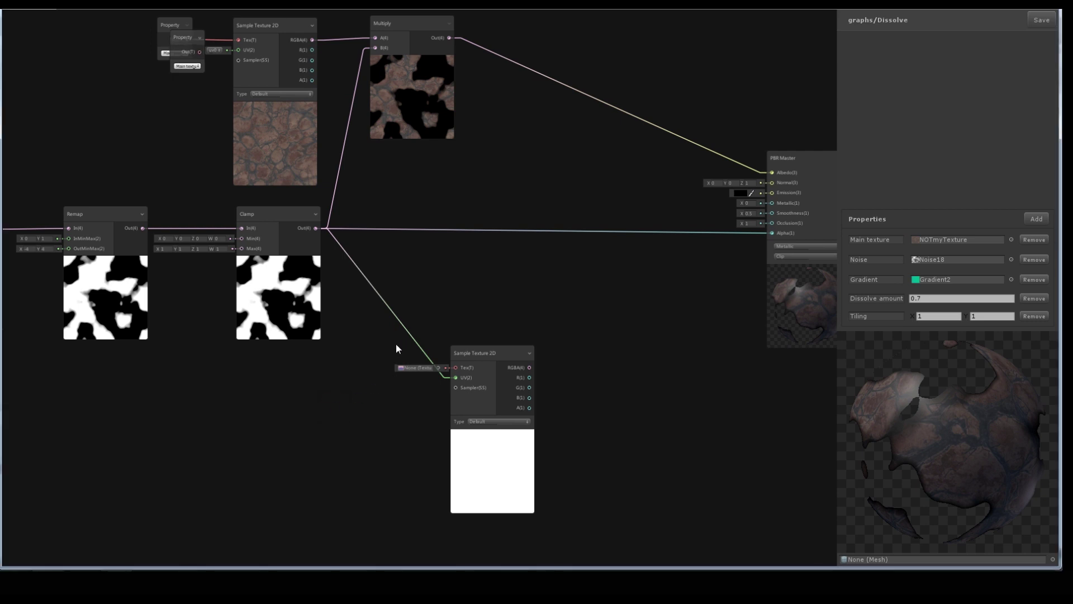
click(173, 56)
key(ctrl+c)
key(ctrl+v)
click(322, 393)
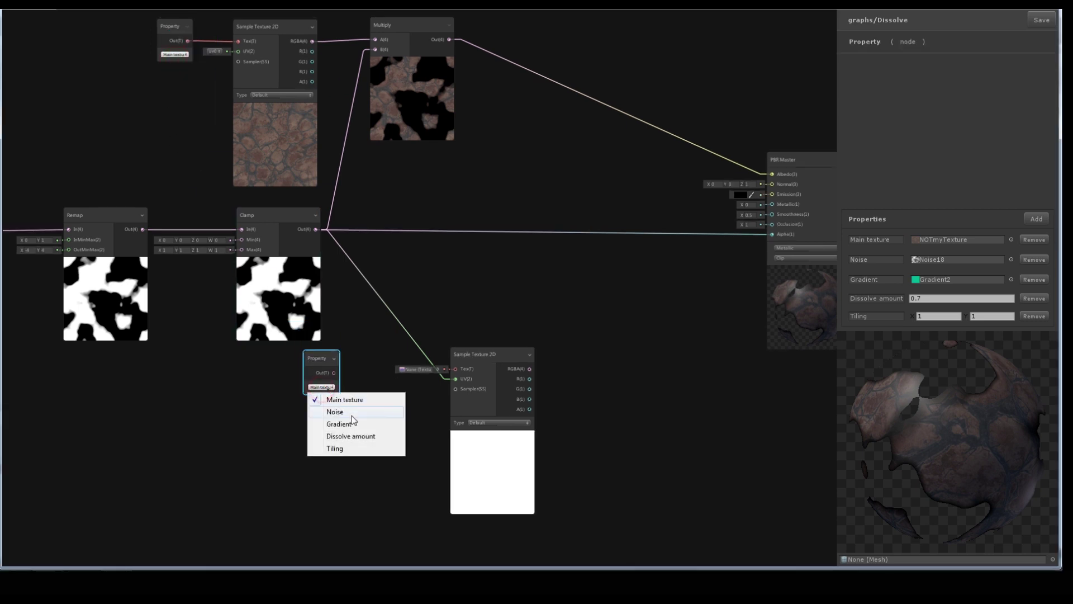
click(353, 422)
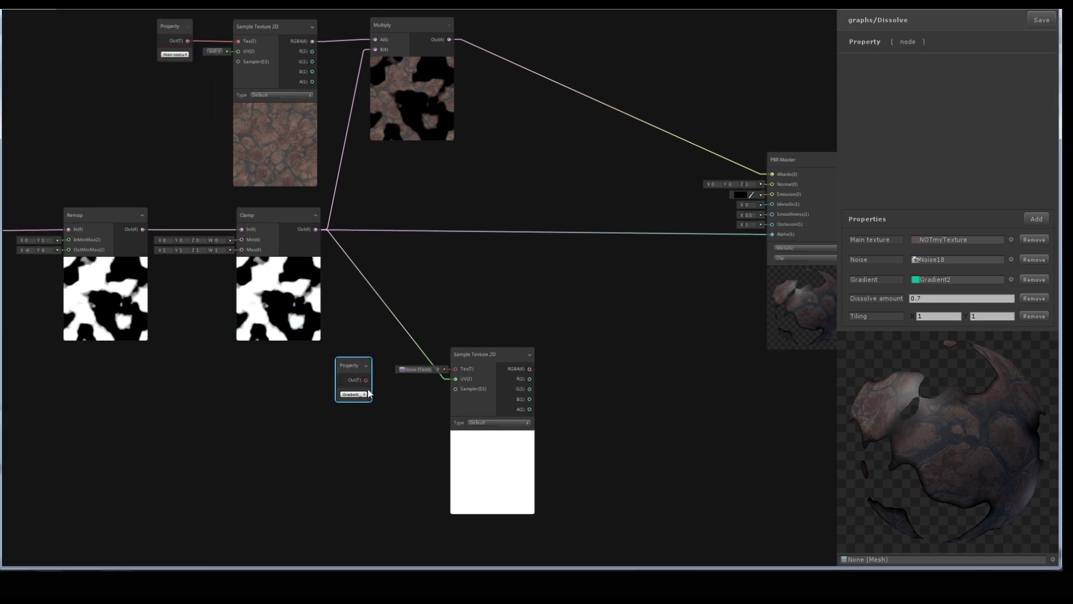
drag(366, 379, 455, 369)
mouse_move(354, 381)
mouse_down()
mouse_move(422, 322)
mouse_move(414, 324)
mouse_up()
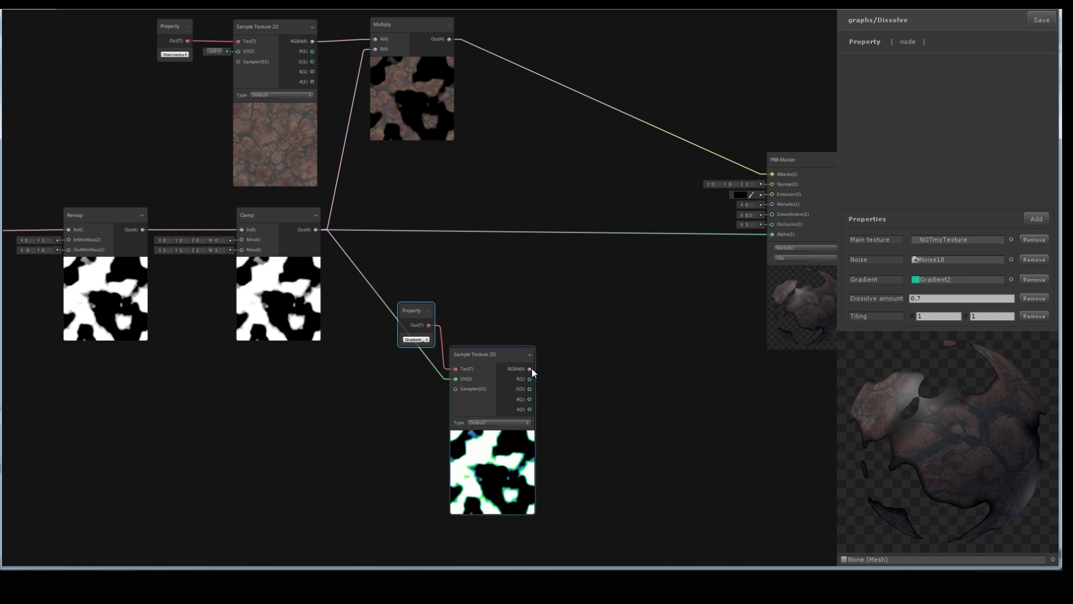
drag(536, 372, 773, 193)
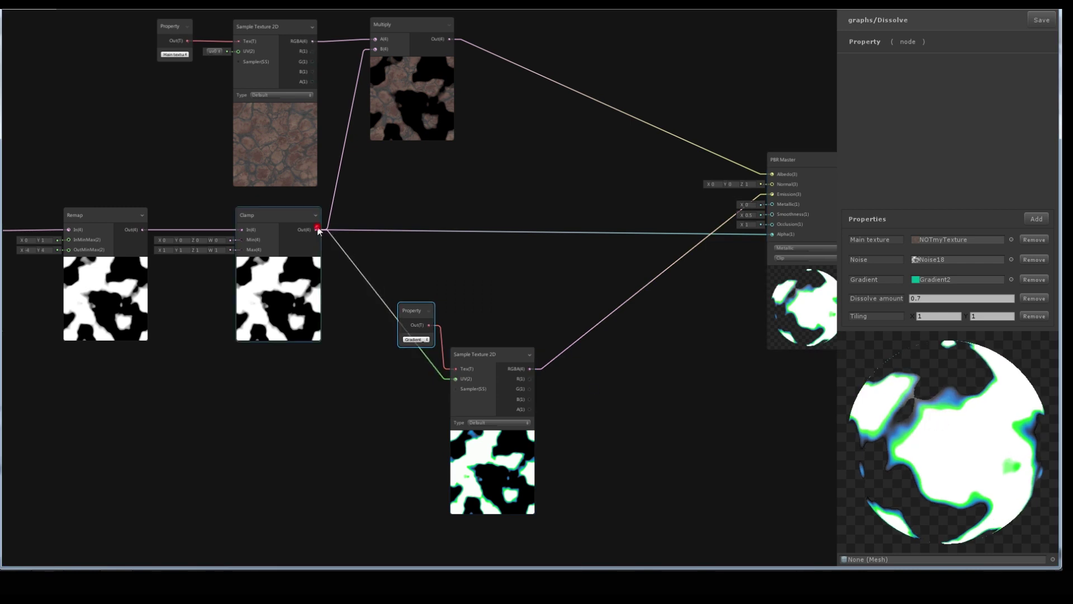
Insert a One Minus node between Clamp Out and the Gradient sampler's UV, then tidy the nodes
drag(316, 229, 354, 393)
text(one)
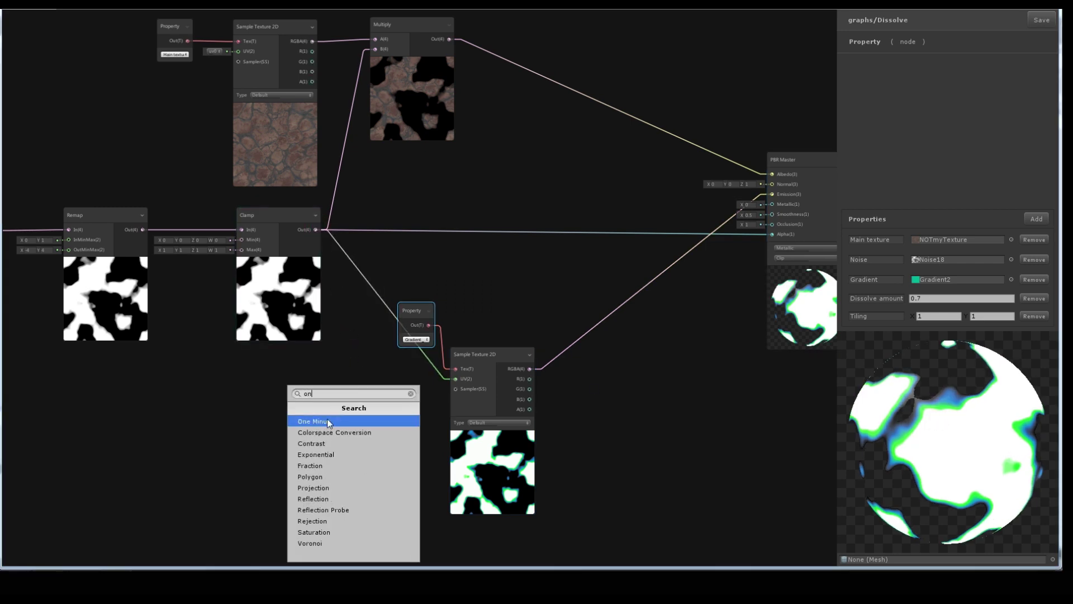
click(327, 418)
drag(426, 392, 456, 379)
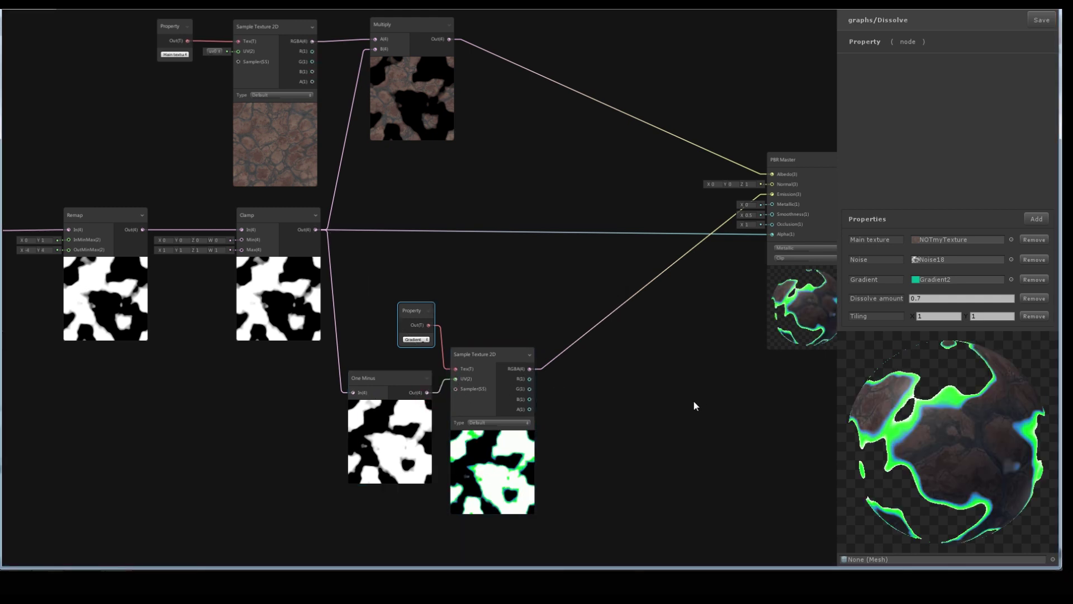
mouse_move(395, 421)
drag(492, 354, 505, 319)
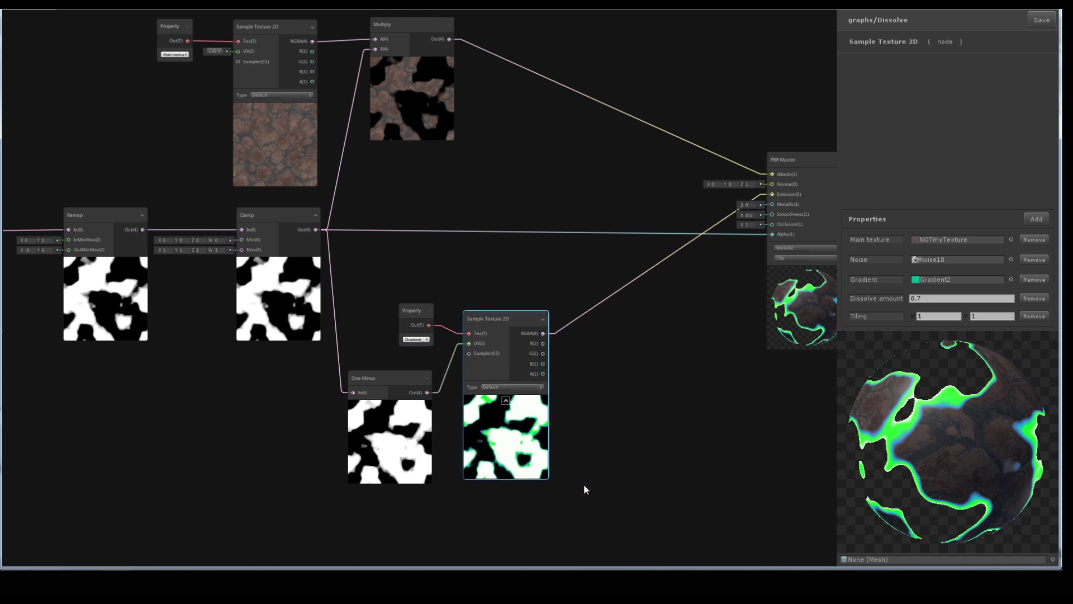
mouse_move(620, 498)
mouse_down()
mouse_move(378, 312)
mouse_move(413, 257)
mouse_up()
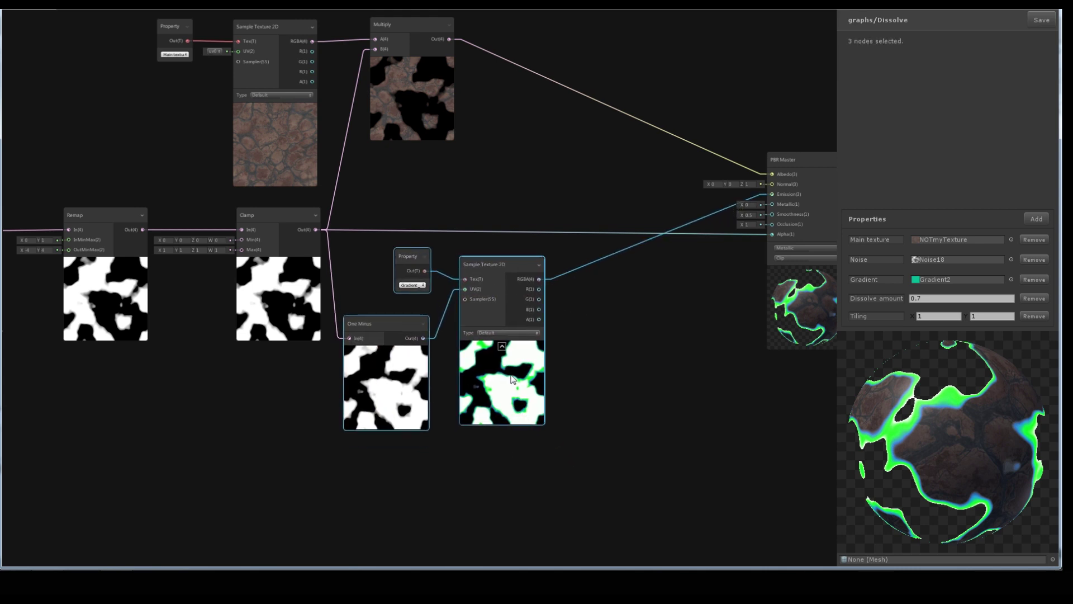
middle_drag(747, 302, 512, 320)
Add a Multiply node after the Gradient sample, shifting PBR Master right
drag(554, 317, 622, 315)
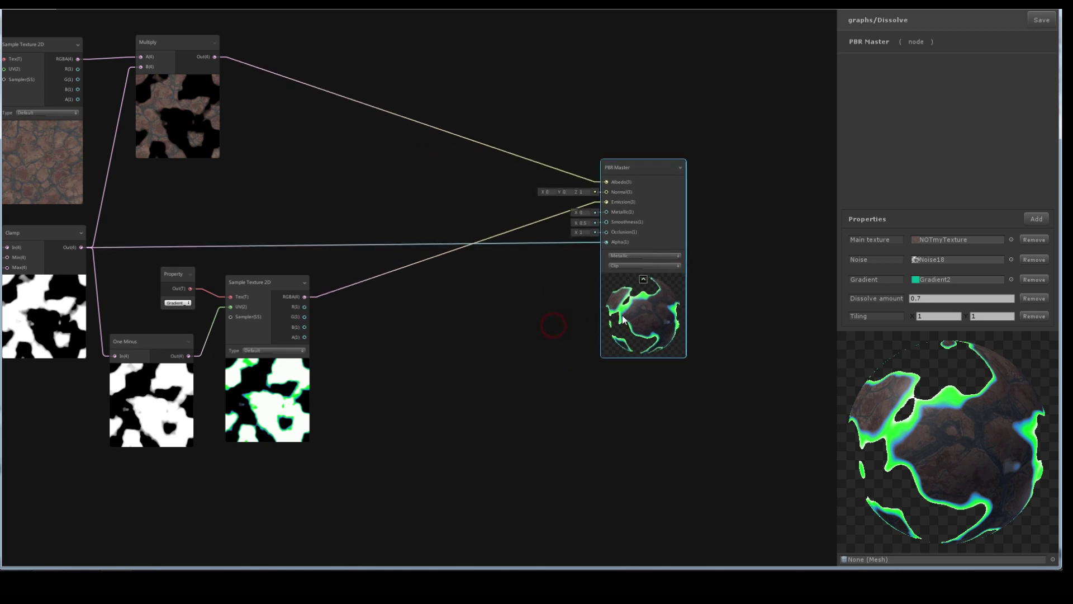
key(space)
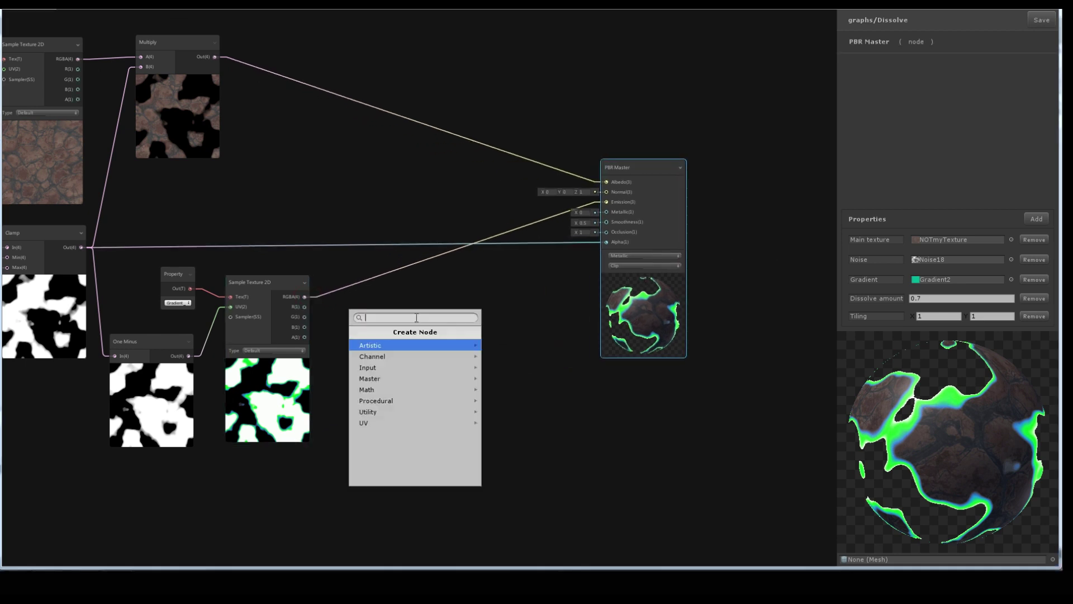
text(mult)
click(386, 343)
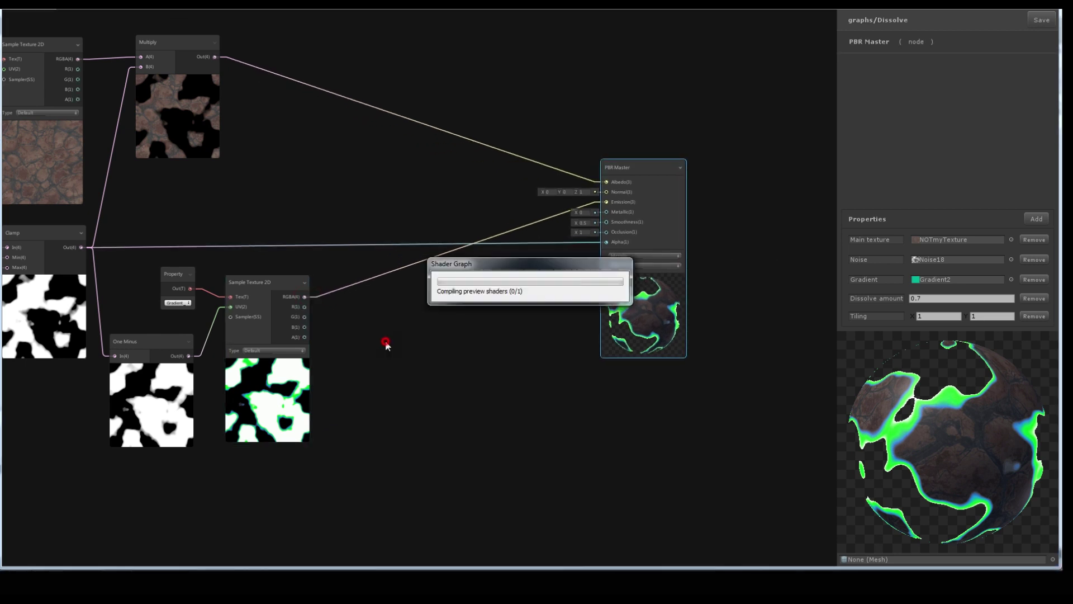
drag(431, 363, 426, 343)
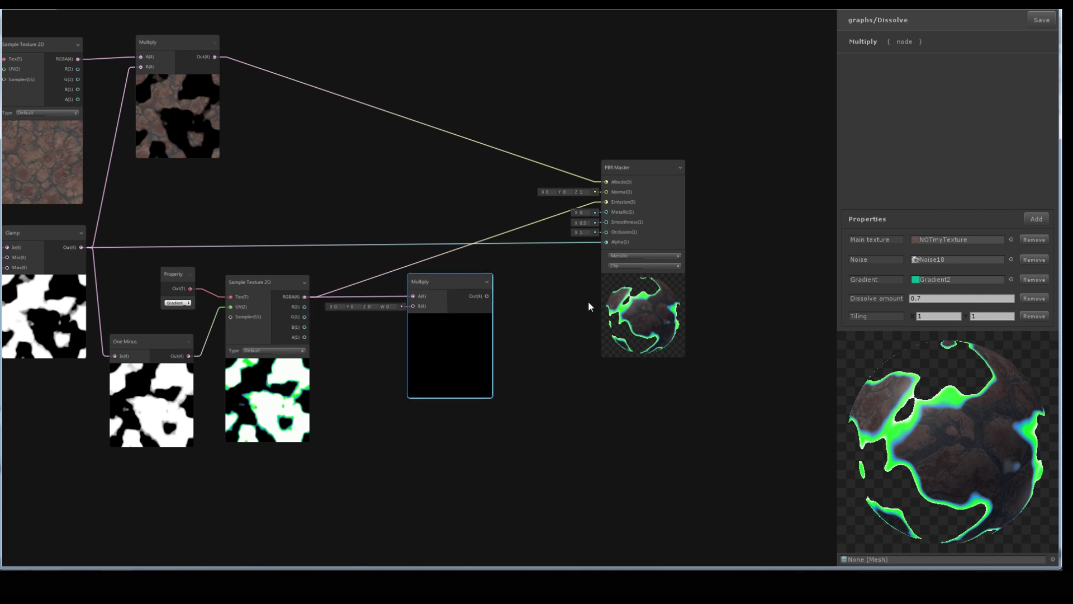
Create a Float property named Emission with a value of 2
click(1036, 219)
click(1006, 222)
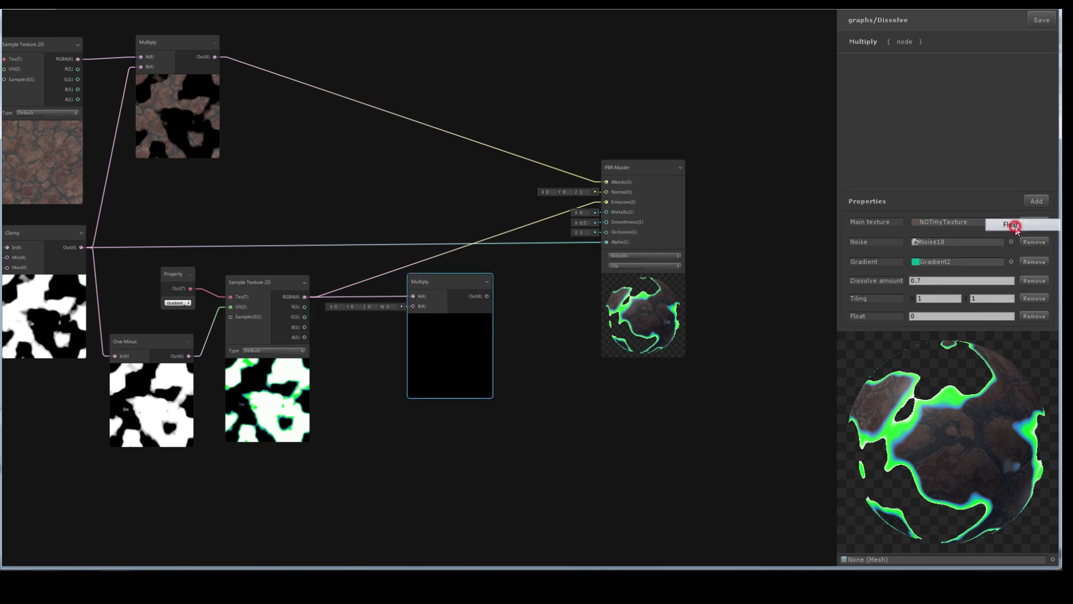
click(941, 315)
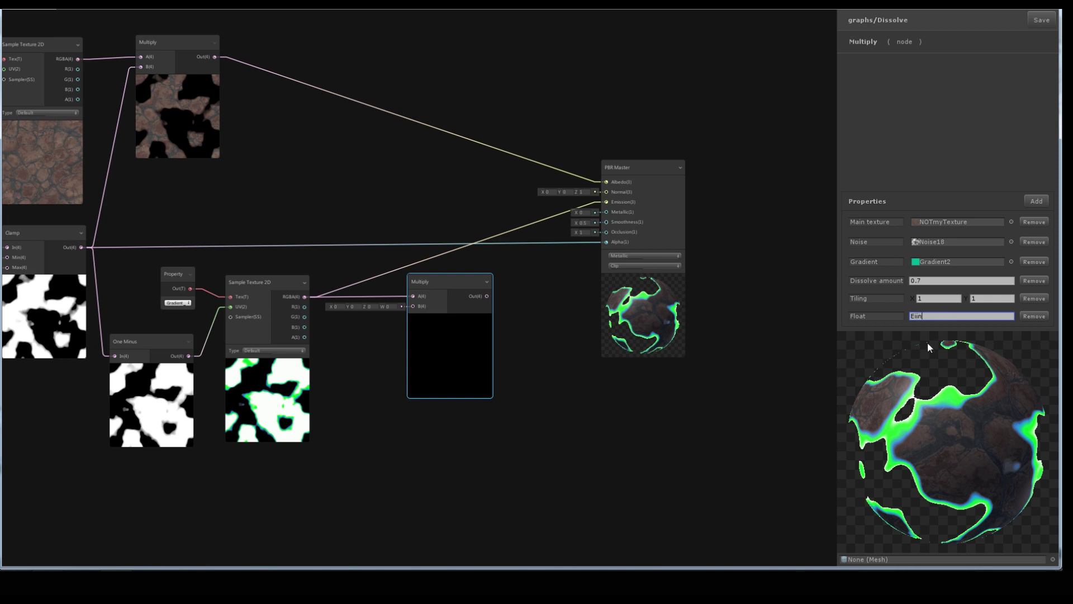
drag(926, 317, 832, 318)
text(2)
click(885, 316)
text(mission)
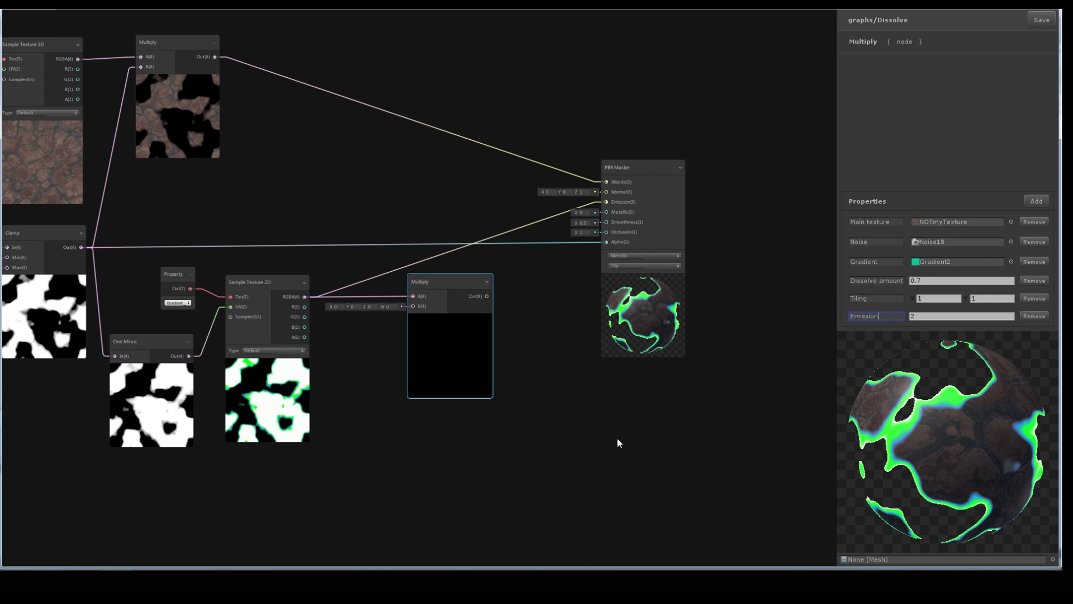
click(617, 439)
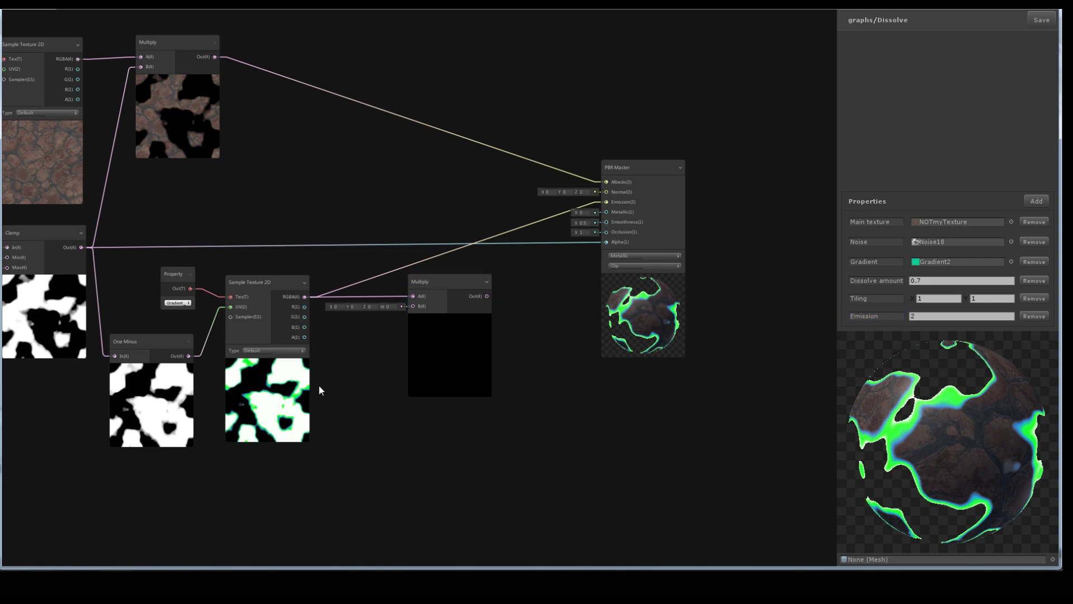
Duplicate the Gradient property node as Emission and wire it into Multiply B
click(170, 277)
click(369, 424)
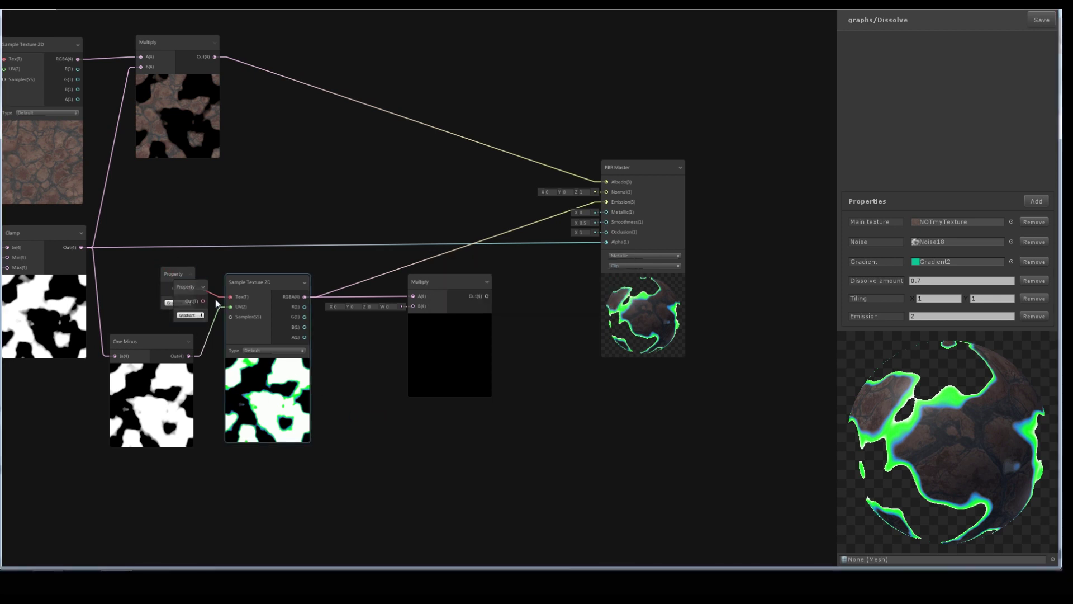
key(ctrl+d)
mouse_move(191, 289)
mouse_down()
mouse_move(329, 409)
mouse_move(416, 309)
mouse_up()
click(363, 428)
click(375, 503)
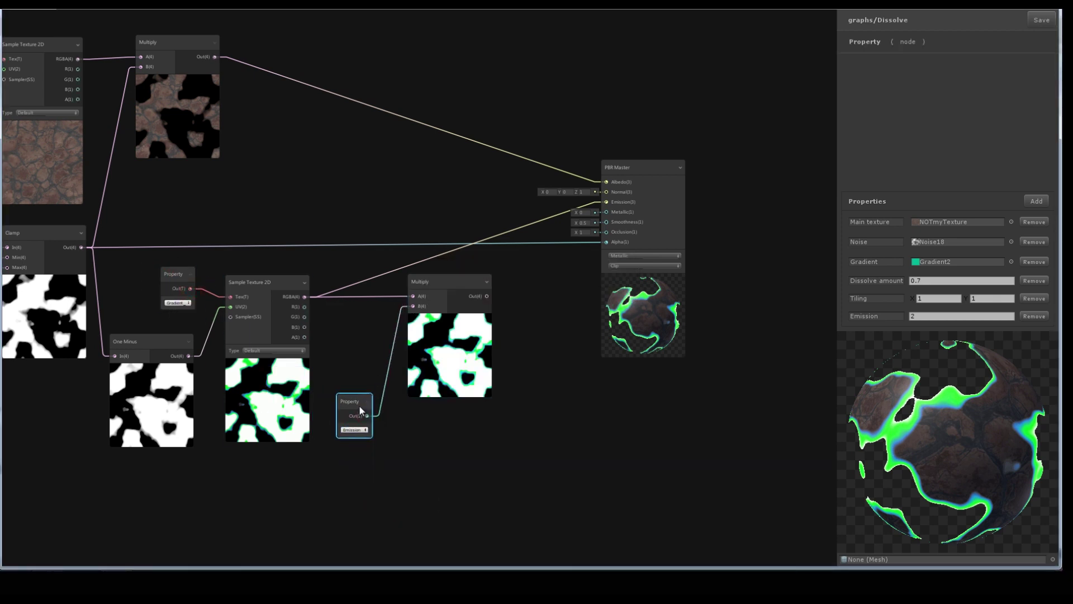
drag(355, 404, 375, 328)
mouse_move(486, 407)
mouse_down()
mouse_move(369, 335)
mouse_move(386, 351)
mouse_up()
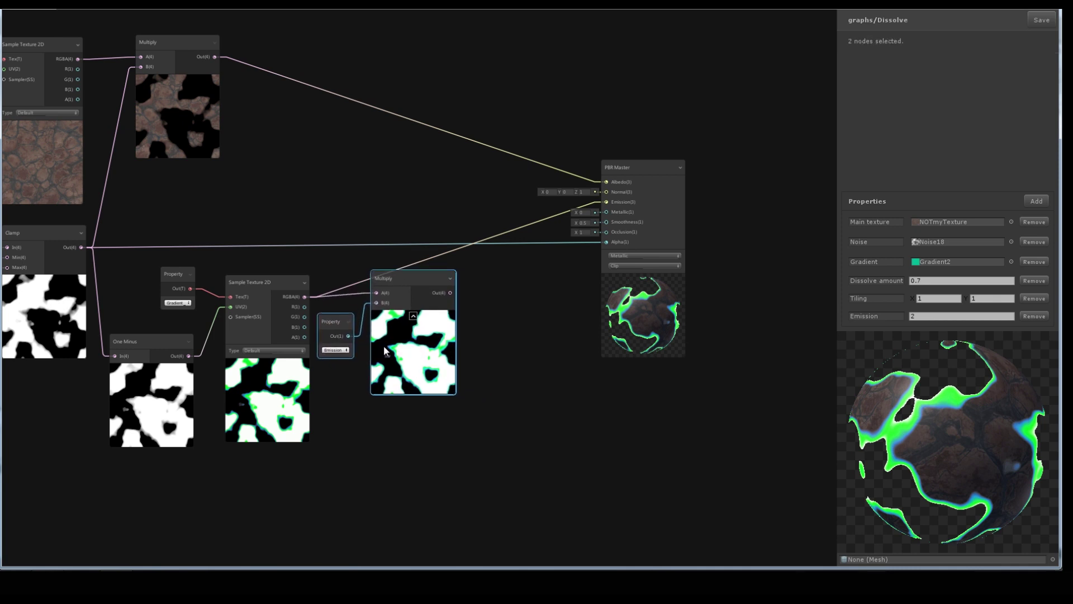
click(484, 318)
Clamp the Multiply output and connect the Clamp to PBR Master's Emission
drag(451, 292, 453, 294)
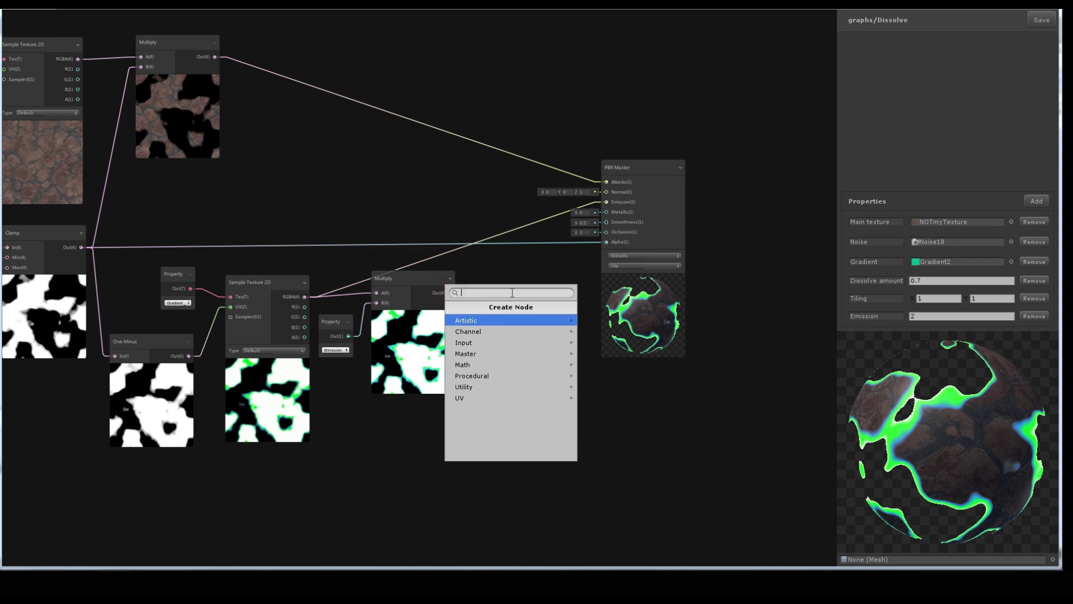
text(clamp)
click(477, 319)
drag(536, 337, 565, 336)
drag(675, 350, 747, 344)
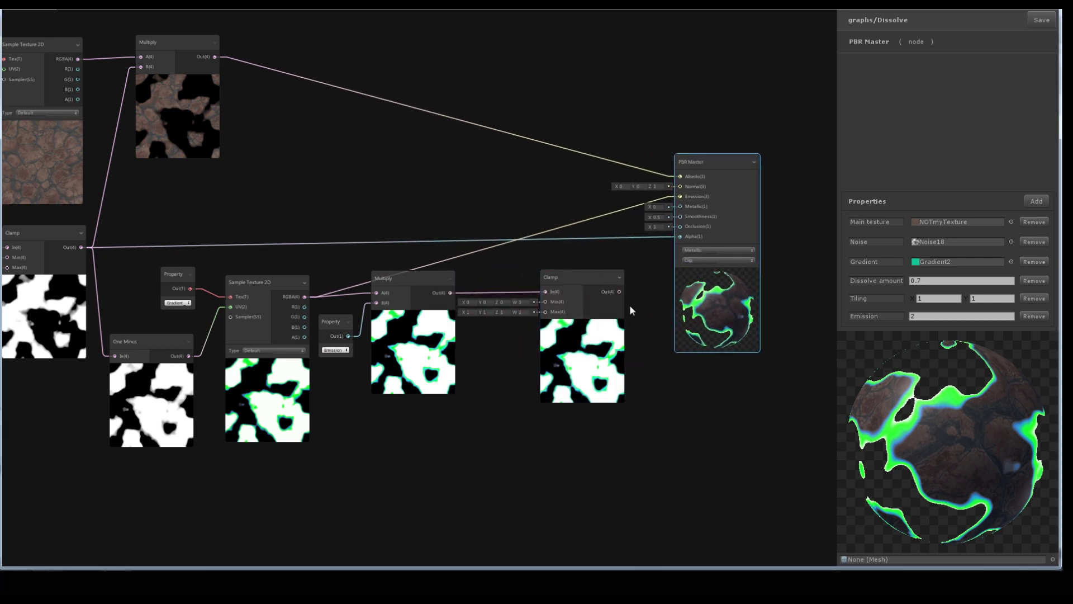
drag(619, 292, 680, 196)
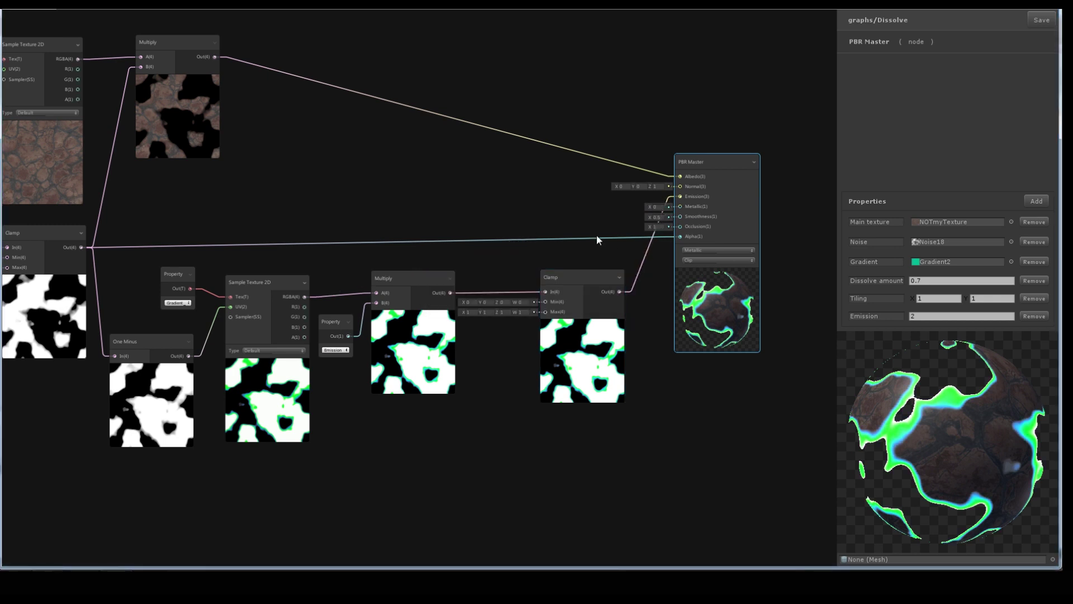
Add three new Float properties to the graph's Blackboard
click(494, 192)
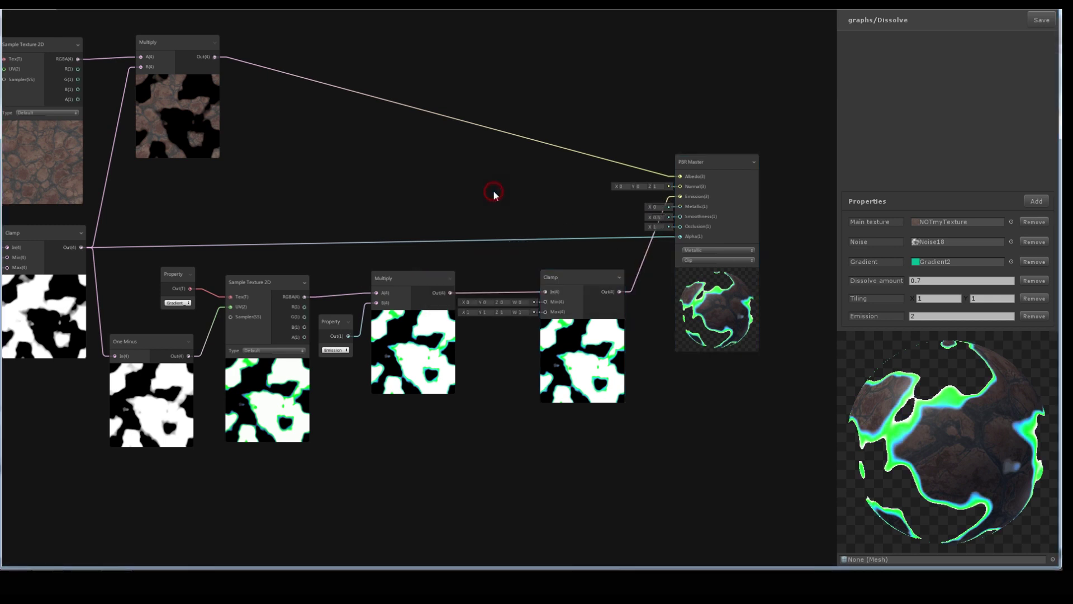
click(1045, 204)
click(1017, 205)
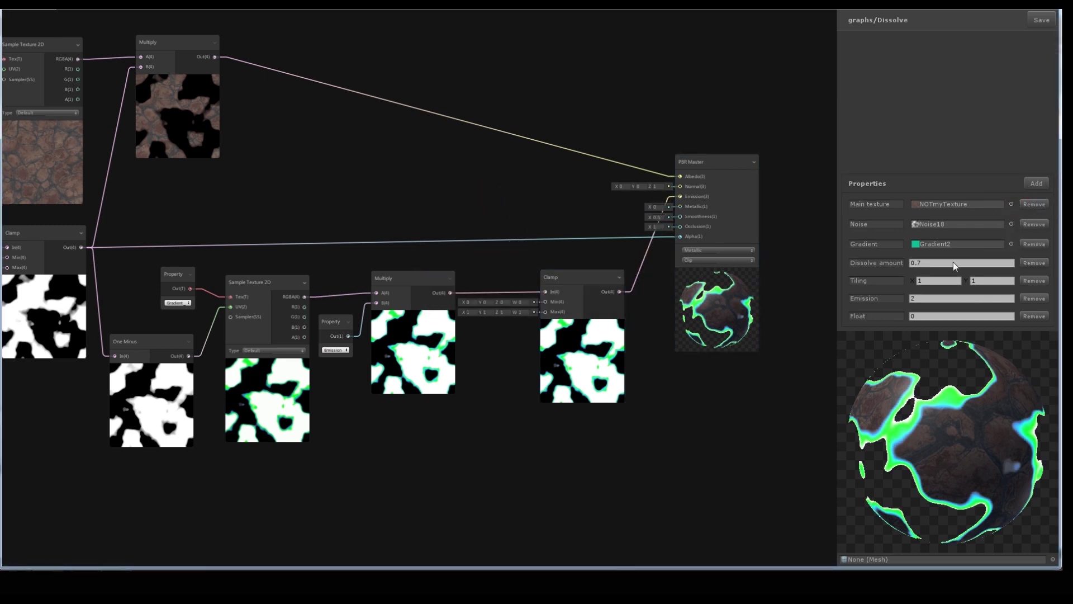
click(1035, 184)
click(1029, 192)
click(1035, 166)
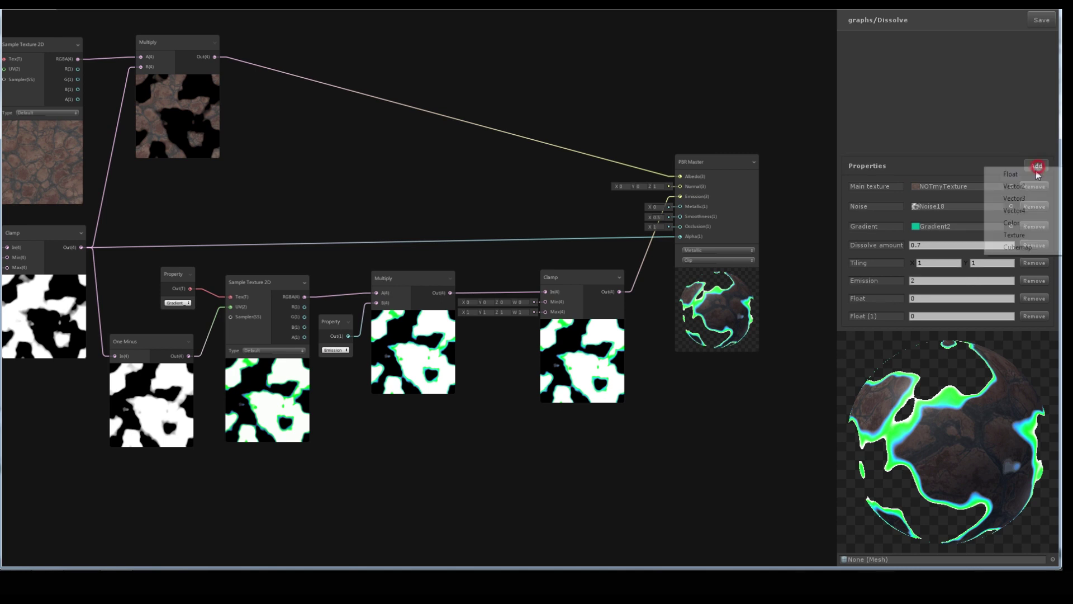
click(1024, 175)
Rename the floats Metallic, Smoothness and Occlusion, and give Occlusion a value of 1
click(872, 280)
text(Metallic)
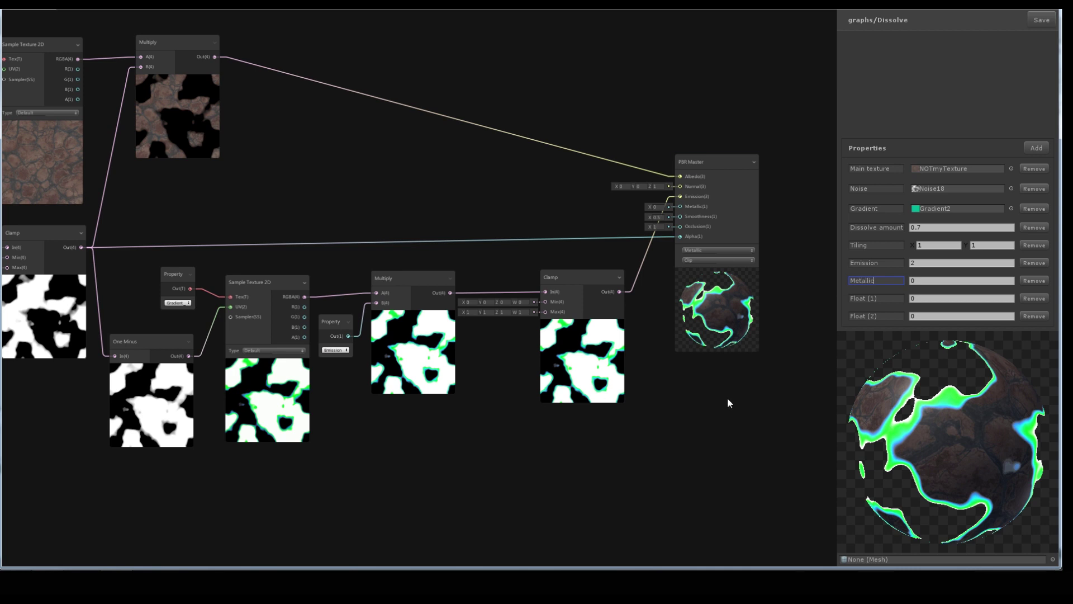
click(727, 398)
scroll(788, 246, up, 3)
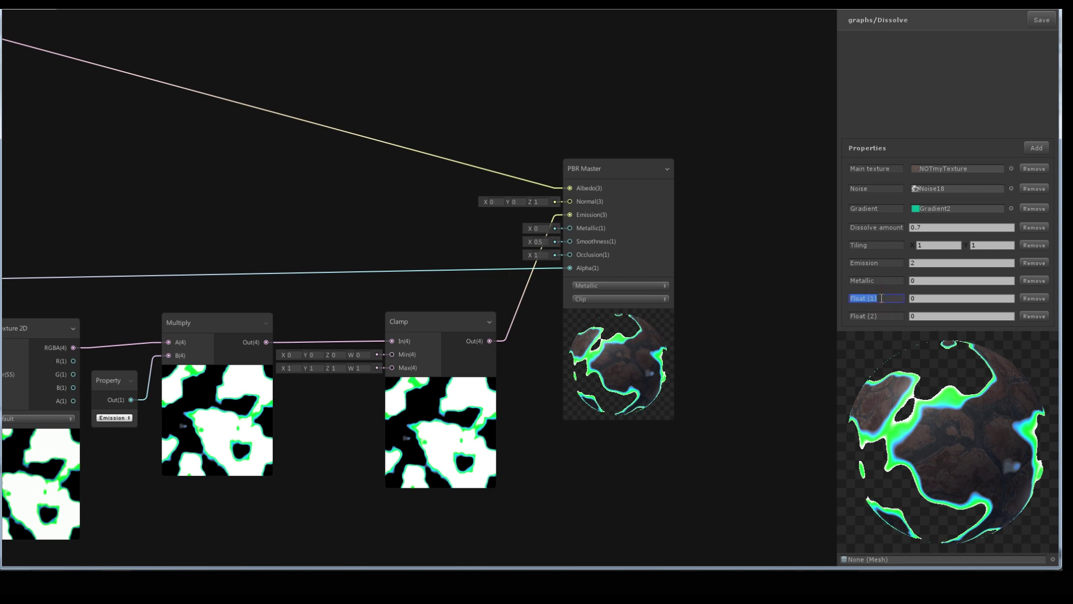
text(Smoothness)
click(872, 317)
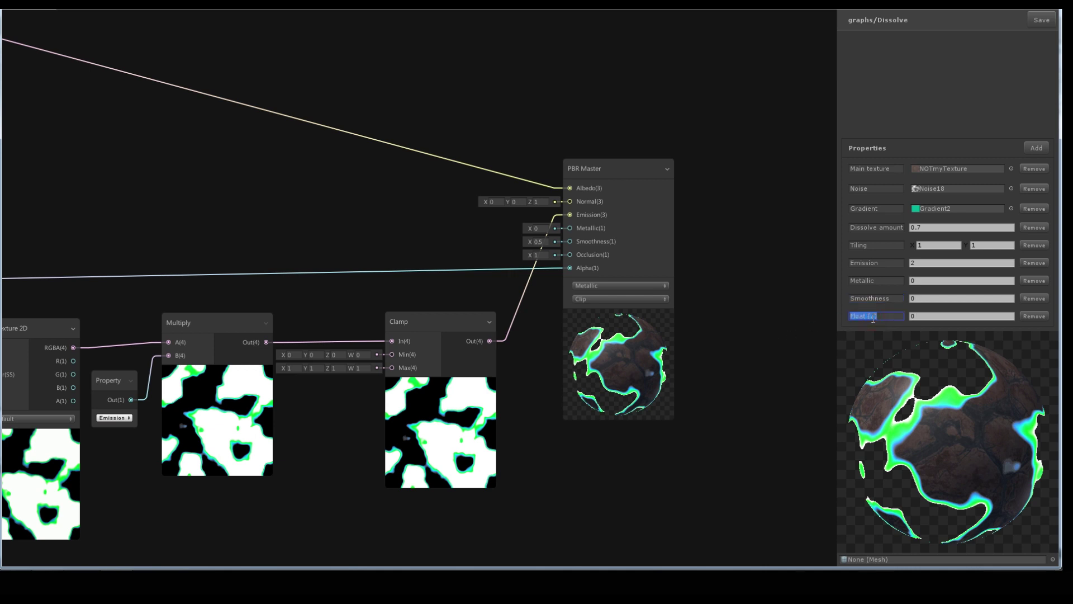
text(Occlusion)
click(923, 317)
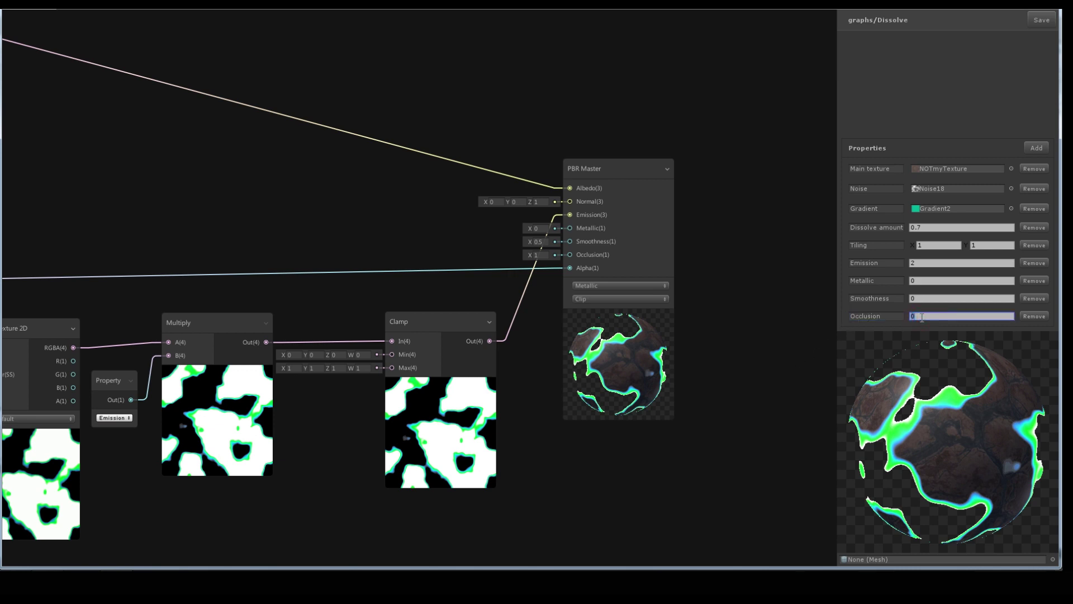
text(1)
click(767, 411)
Duplicate the property node into three copies referencing Metallic, Smoothness and Occlusion
click(106, 380)
key(ctrl+c)
click(153, 192)
key(ctrl+v)
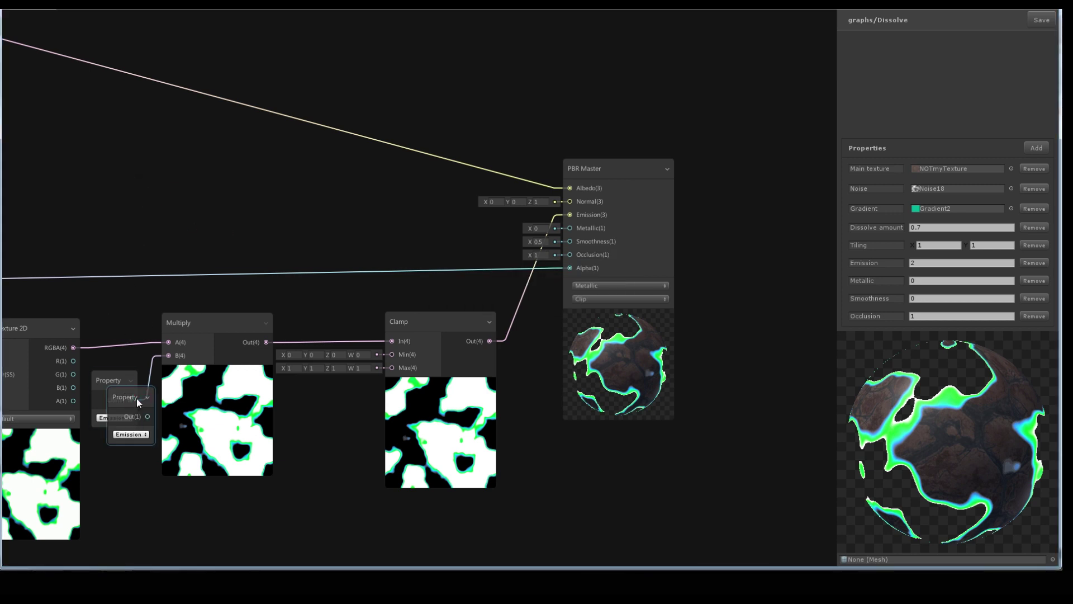
mouse_move(136, 398)
mouse_down()
mouse_move(132, 155)
mouse_move(122, 240)
mouse_up()
click(130, 205)
click(143, 291)
key(ctrl+v)
key(ctrl+v)
click(148, 175)
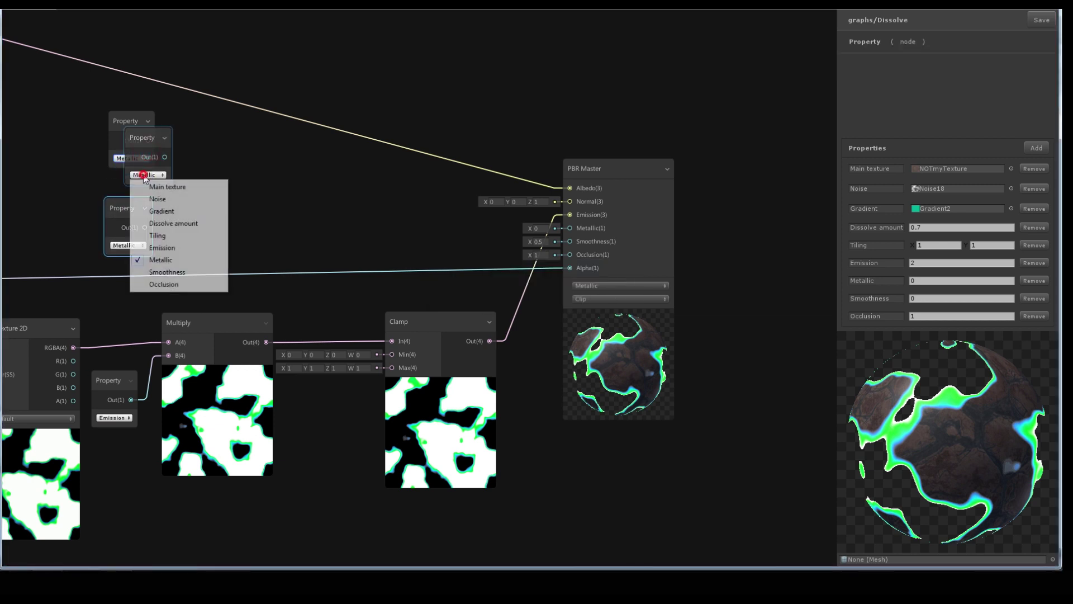
click(168, 271)
click(129, 246)
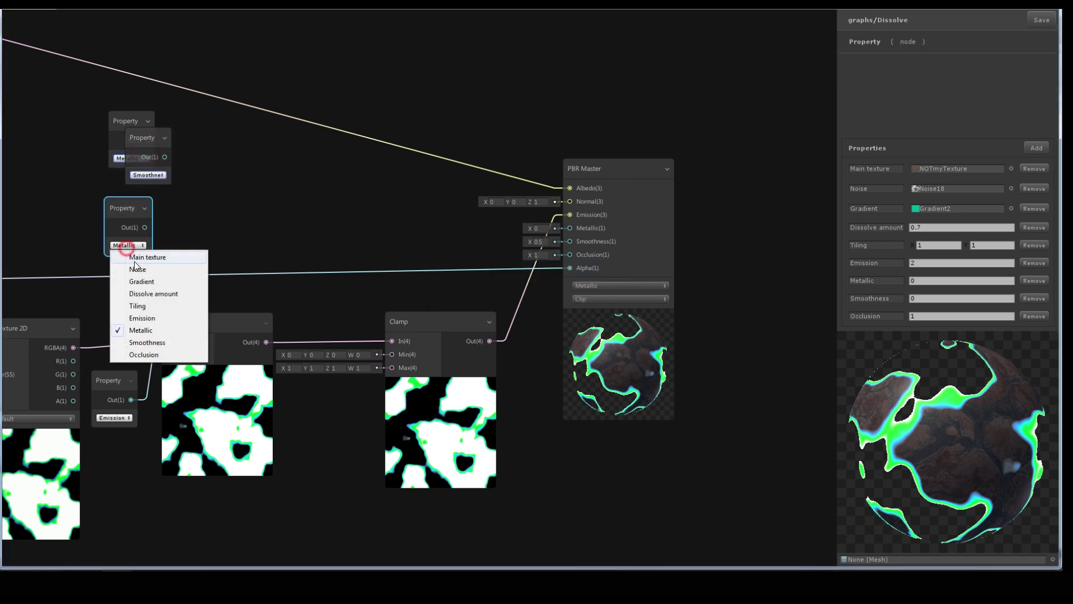
click(136, 351)
Stack the Metallic, Smoothness and Occlusion nodes vertically in that order
middle_drag(224, 187, 338, 215)
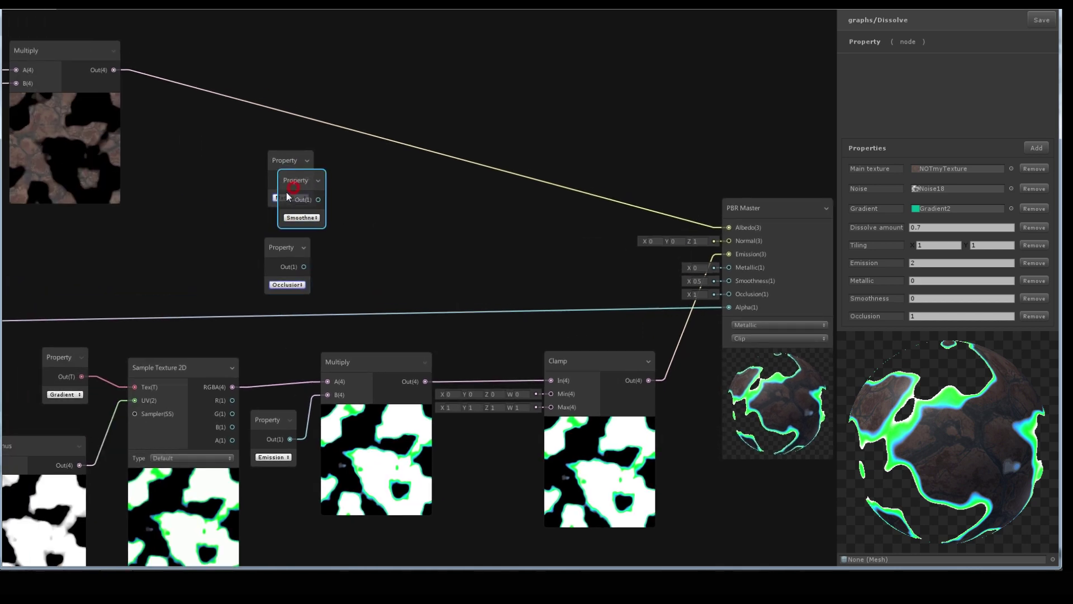
mouse_move(297, 207)
mouse_down()
mouse_move(195, 202)
mouse_move(180, 217)
mouse_up()
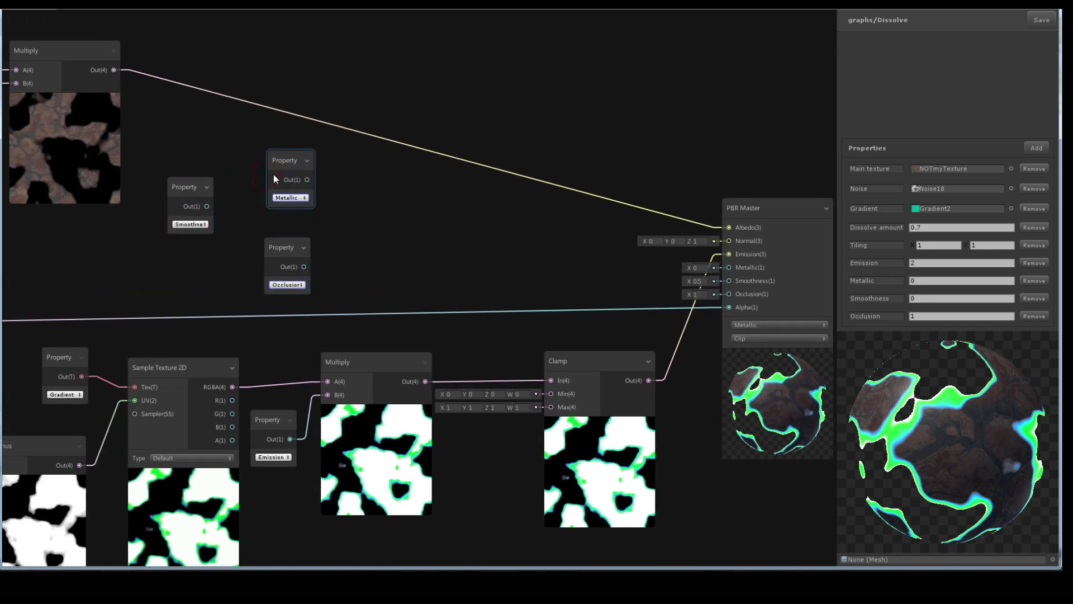
drag(274, 175, 173, 136)
drag(280, 260, 183, 263)
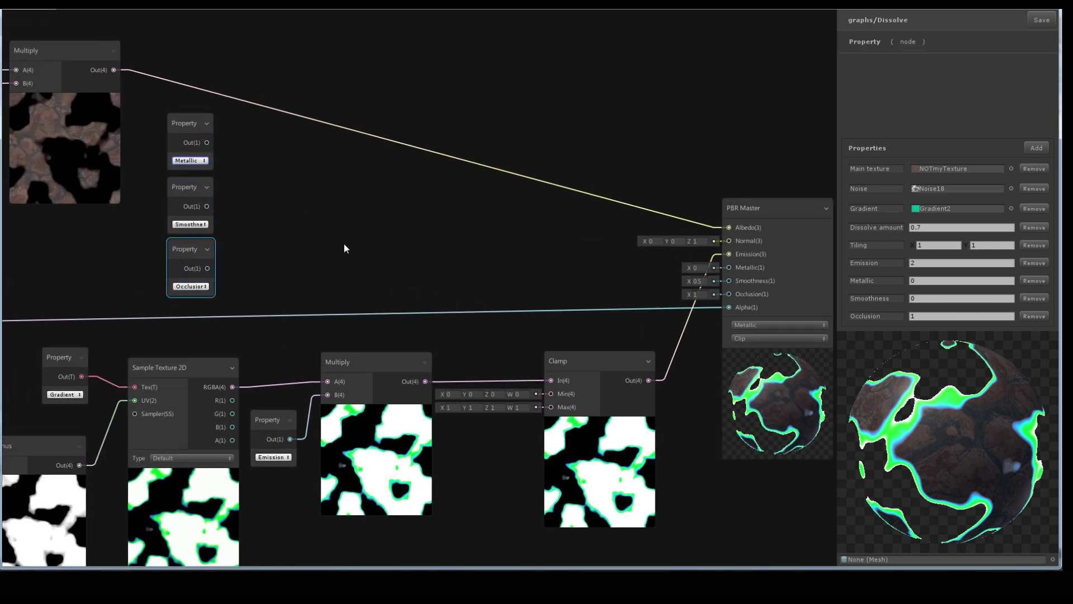
Wire Metallic, Smoothness and Occlusion into the matching PBR Master inputs
middle_drag(257, 175, 116, 167)
drag(65, 135, 586, 259)
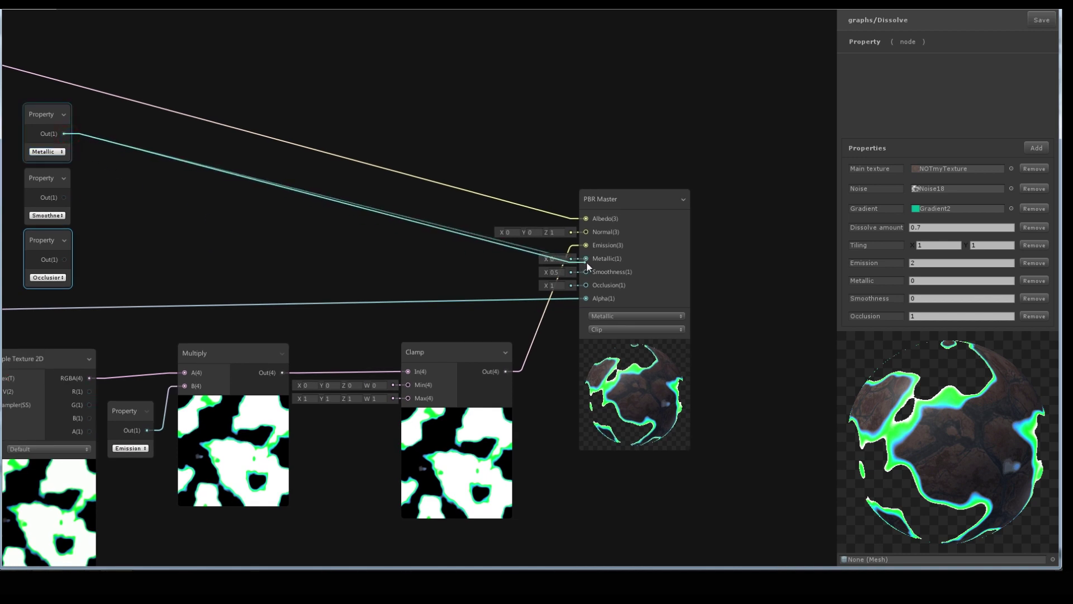
drag(64, 197, 586, 272)
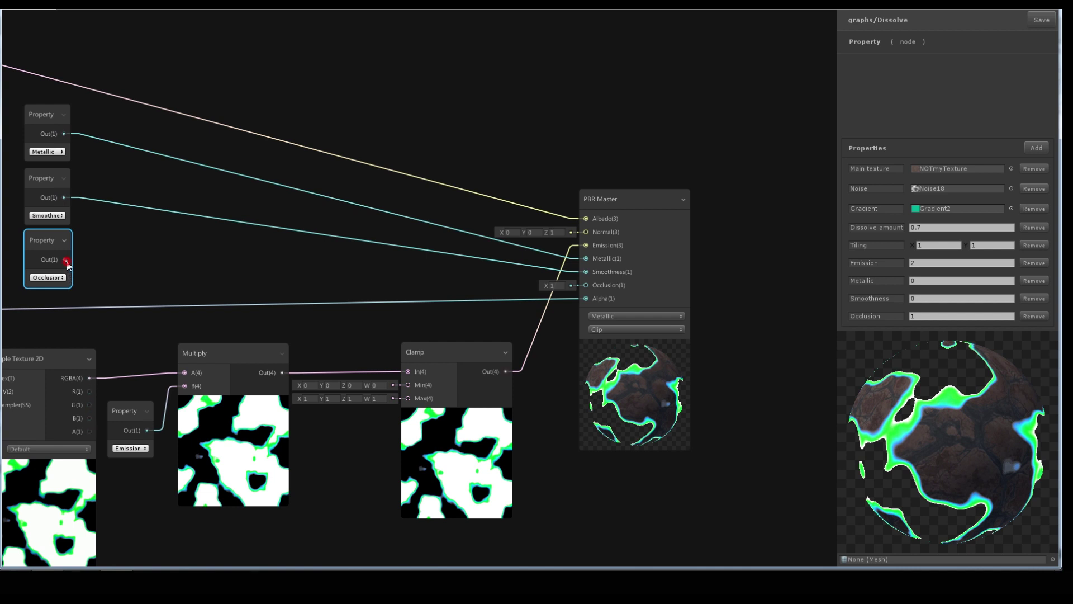
drag(66, 261, 586, 285)
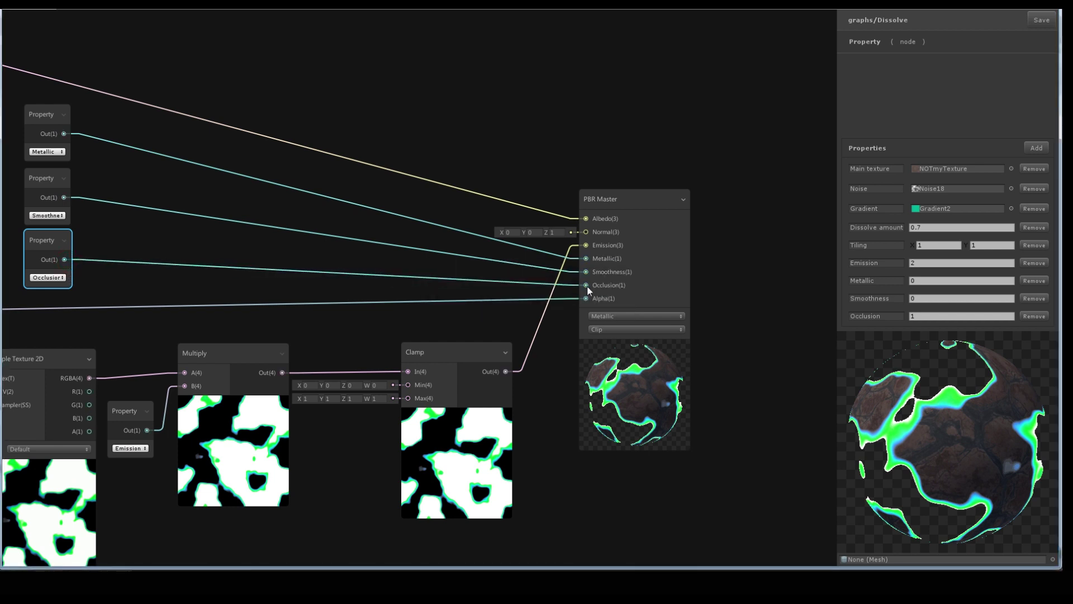
scroll(420, 294, down, 3)
middle_drag(428, 150, 579, 132)
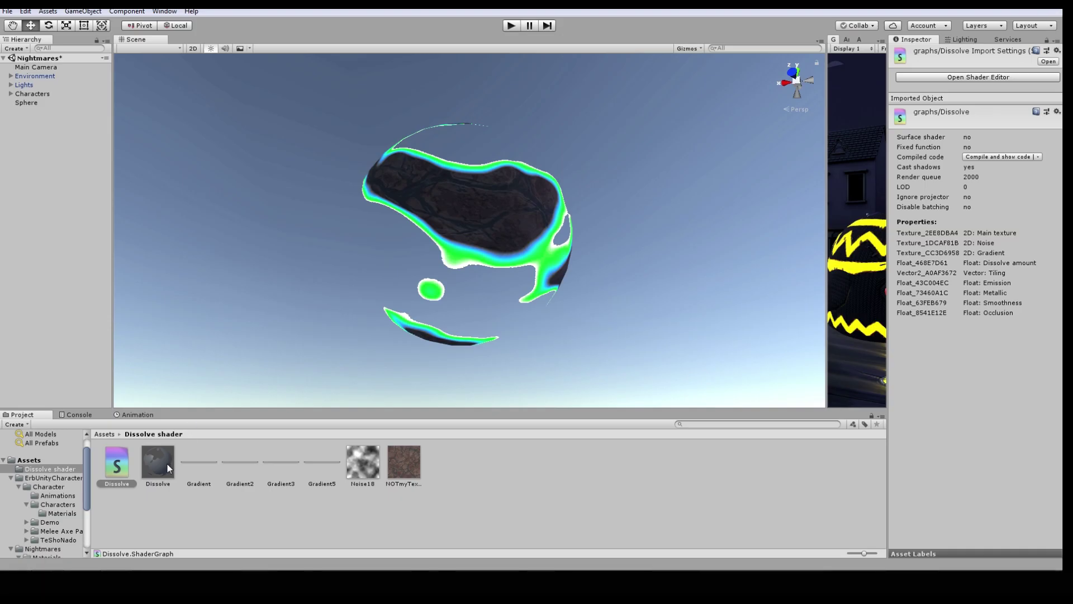
Set the Dissolve material's Tiling to X 3 and Y 2
click(166, 464)
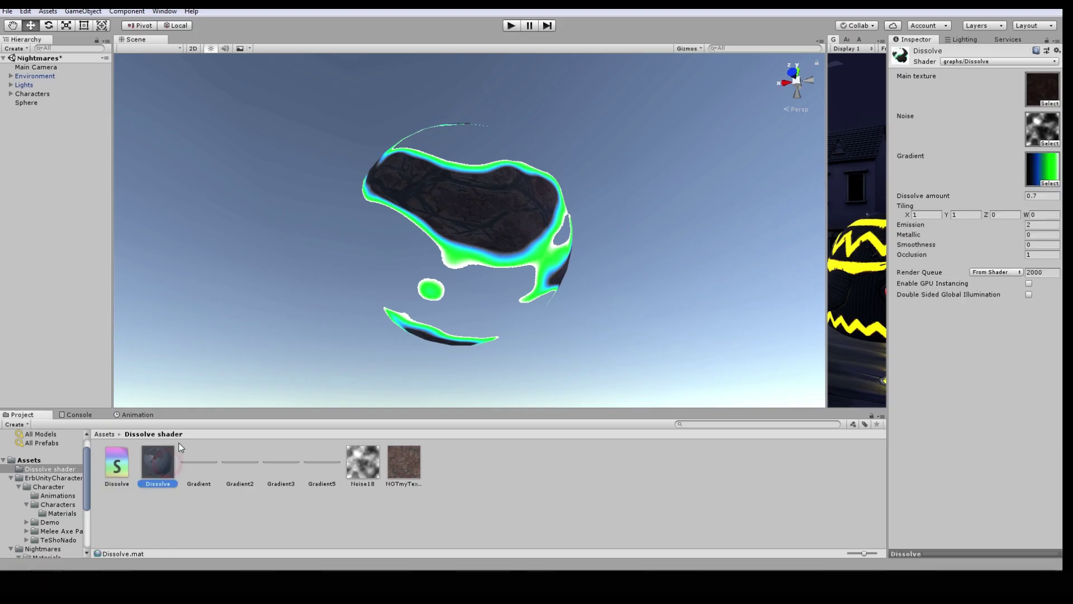
click(935, 220)
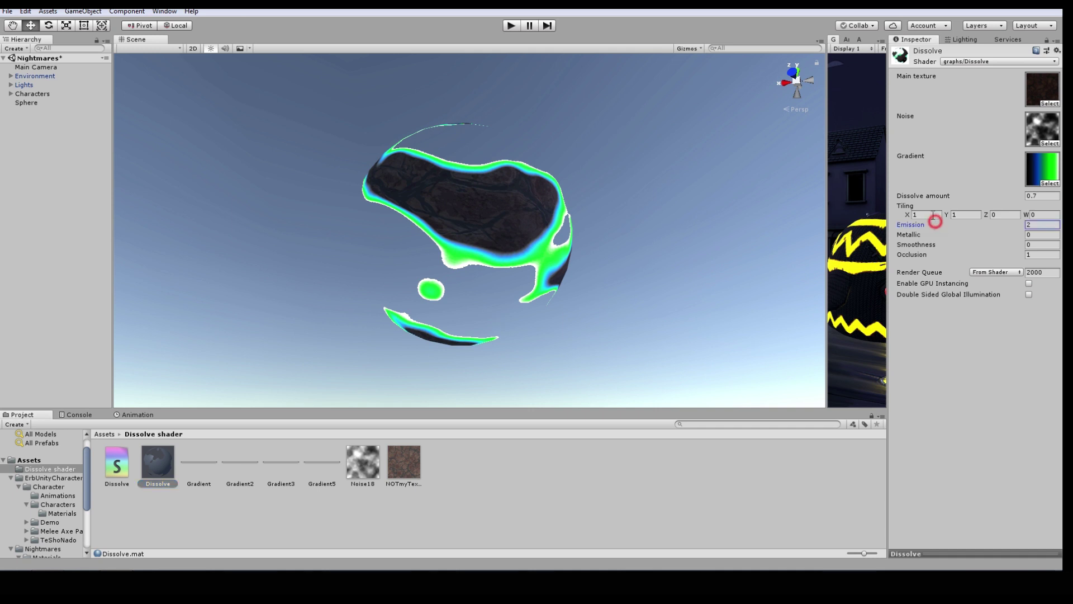
click(934, 215)
text(2)
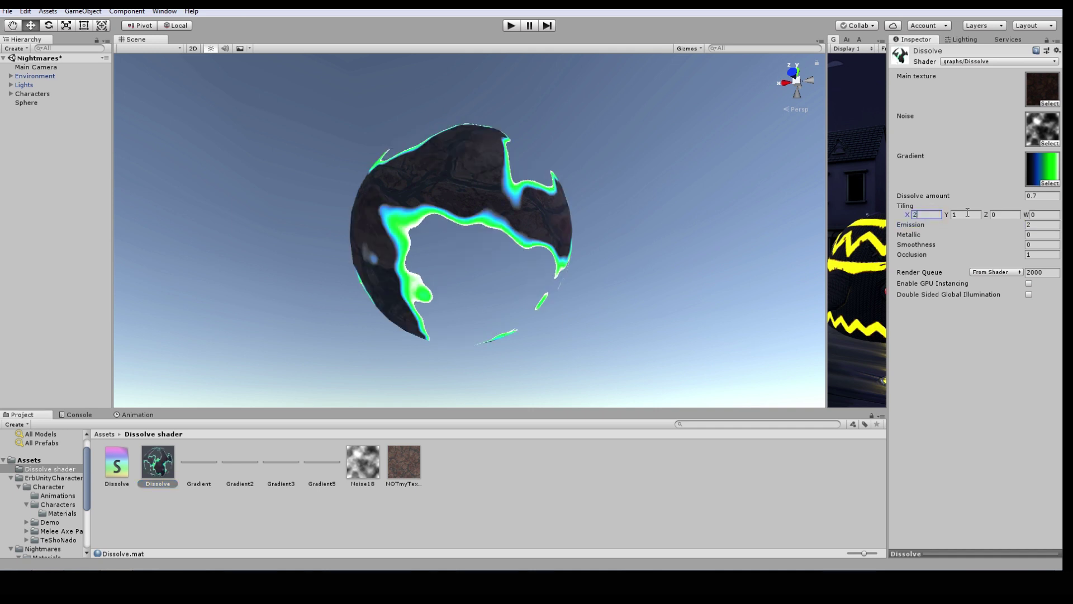
key(Tab)
text(2)
click(922, 215)
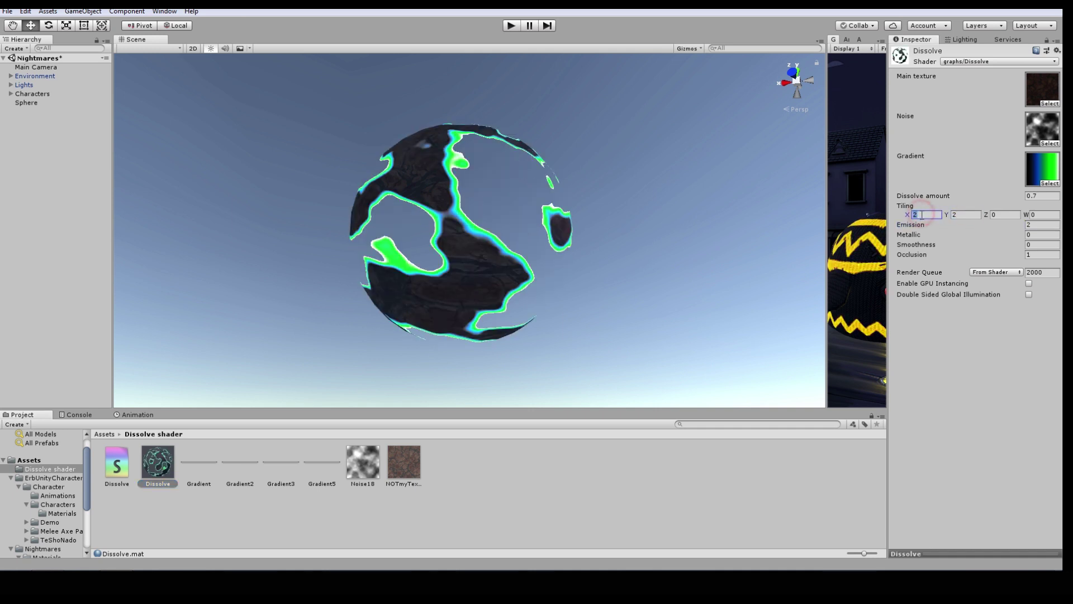
text(3)
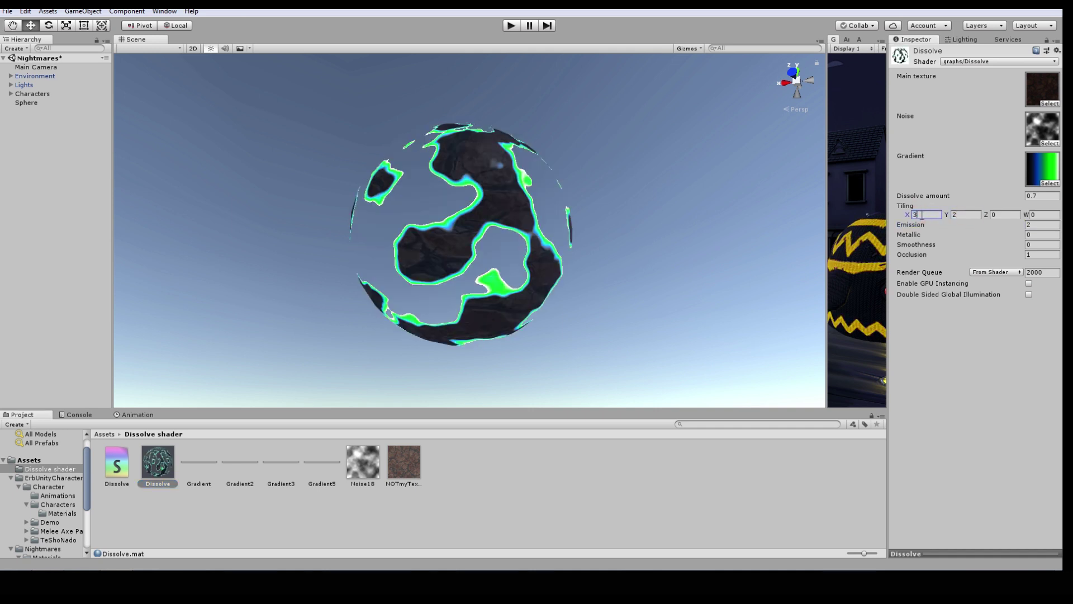
click(980, 374)
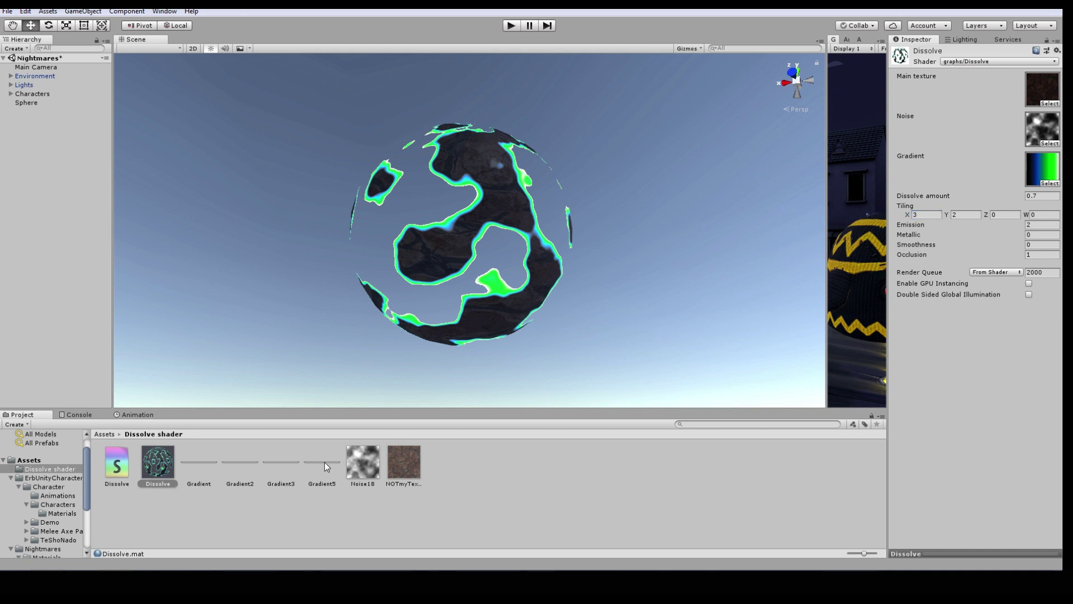
Try red-yellow and red-orange edge gradients, then restore the blue-green gradient
drag(324, 462, 1042, 168)
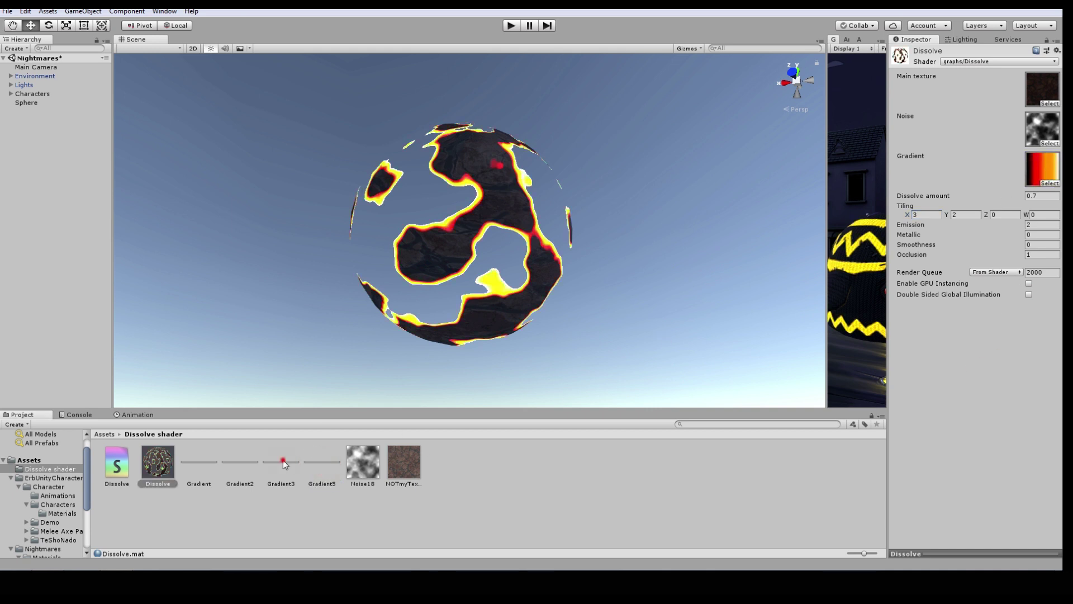
drag(283, 459, 1035, 179)
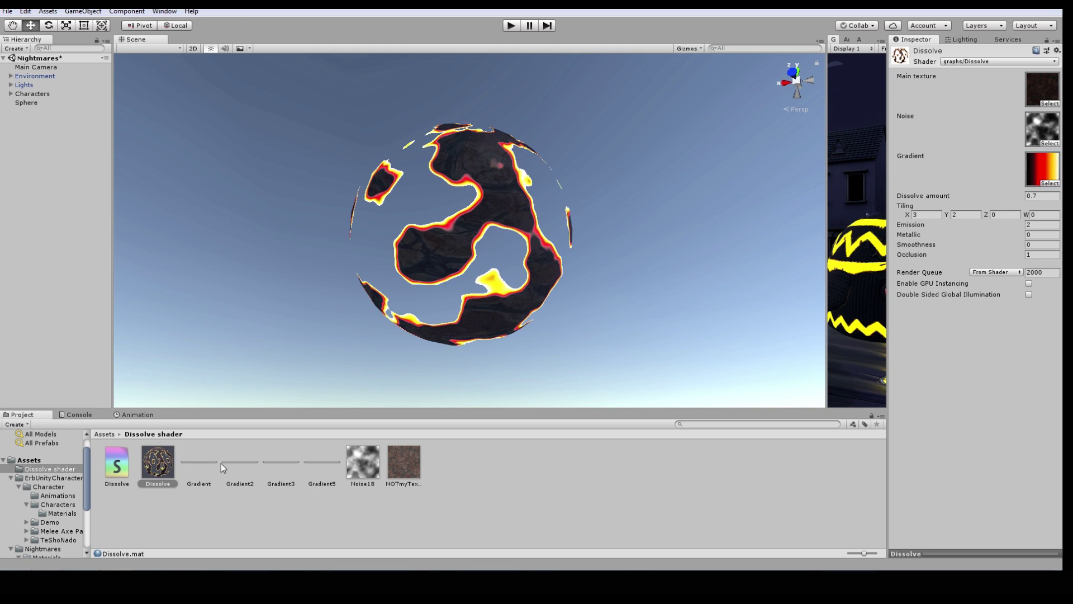
drag(220, 463, 1034, 172)
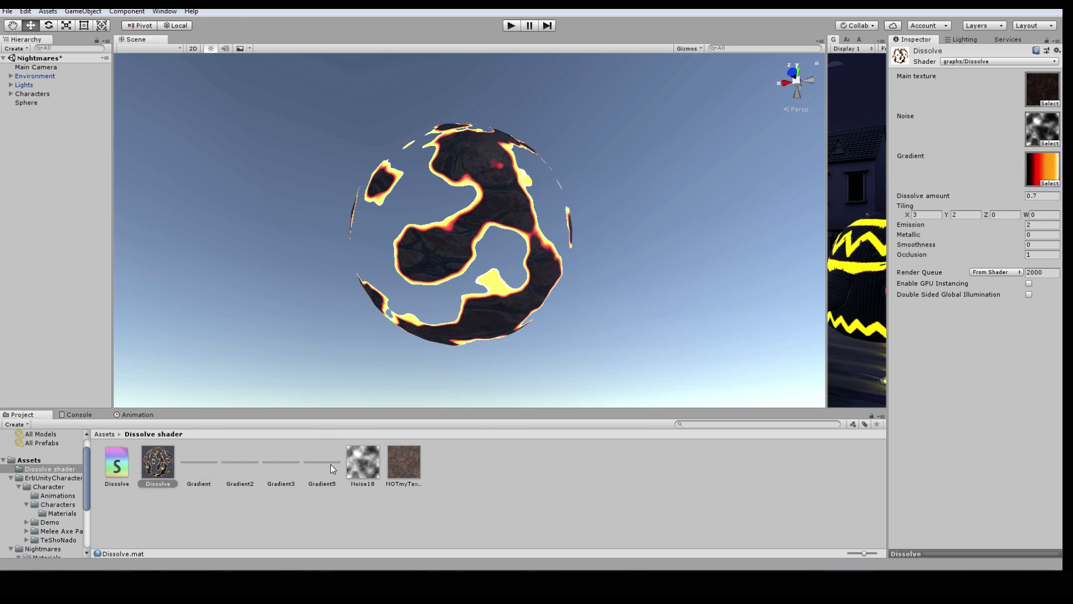
mouse_move(249, 464)
mouse_down()
mouse_move(1043, 171)
mouse_move(1013, 196)
mouse_up()
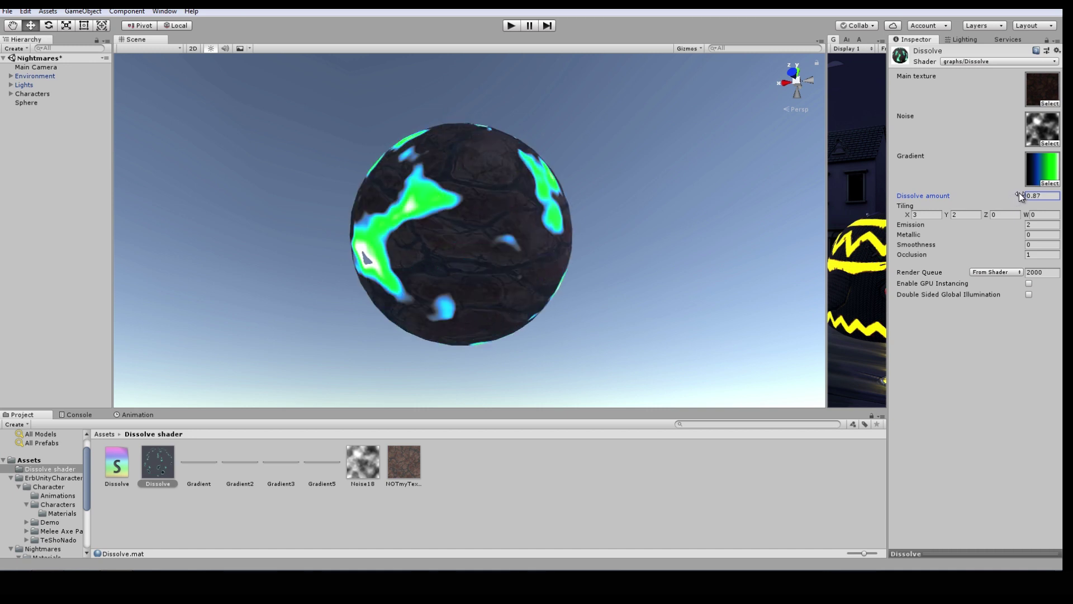
Set Dissolve amount to 1 and then 0.7, and test Emission before returning it to 2
text(1)
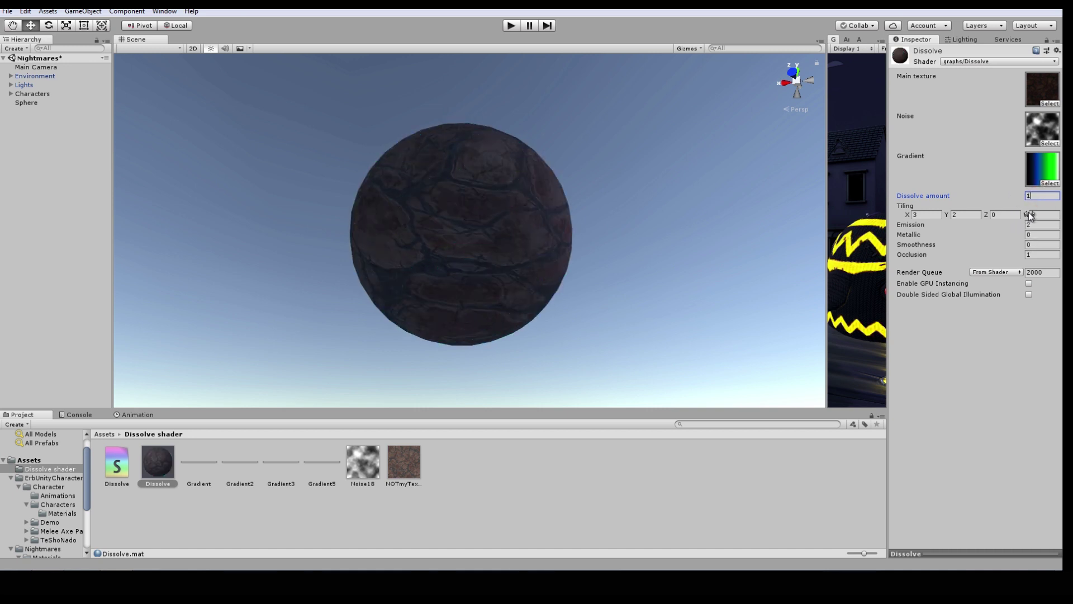
key(BackSpace)
text(0.7)
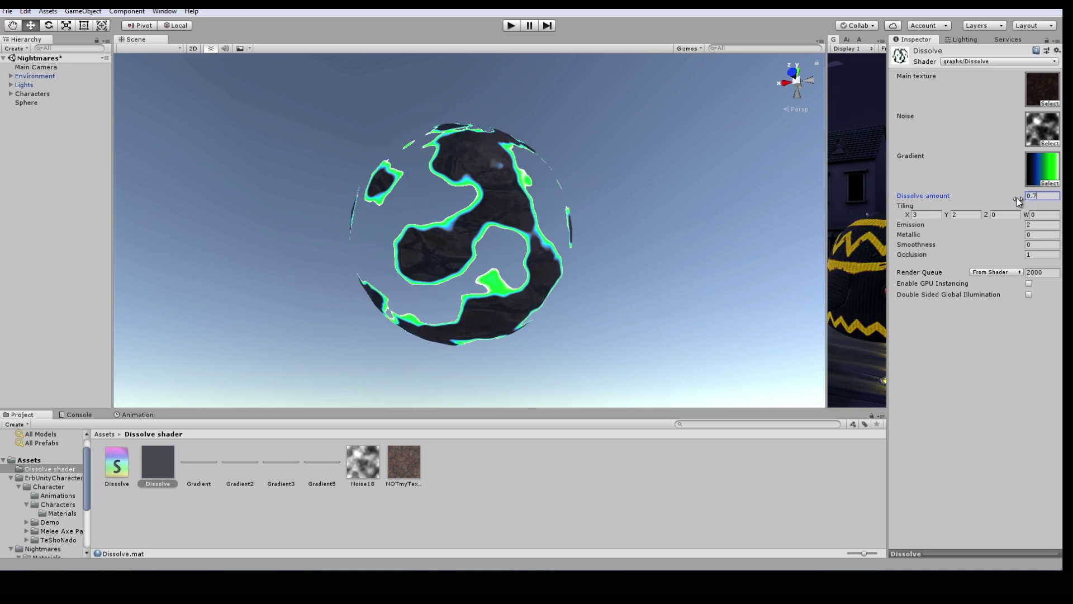
mouse_move(1024, 224)
mouse_down()
mouse_move(1007, 232)
mouse_move(948, 195)
mouse_up()
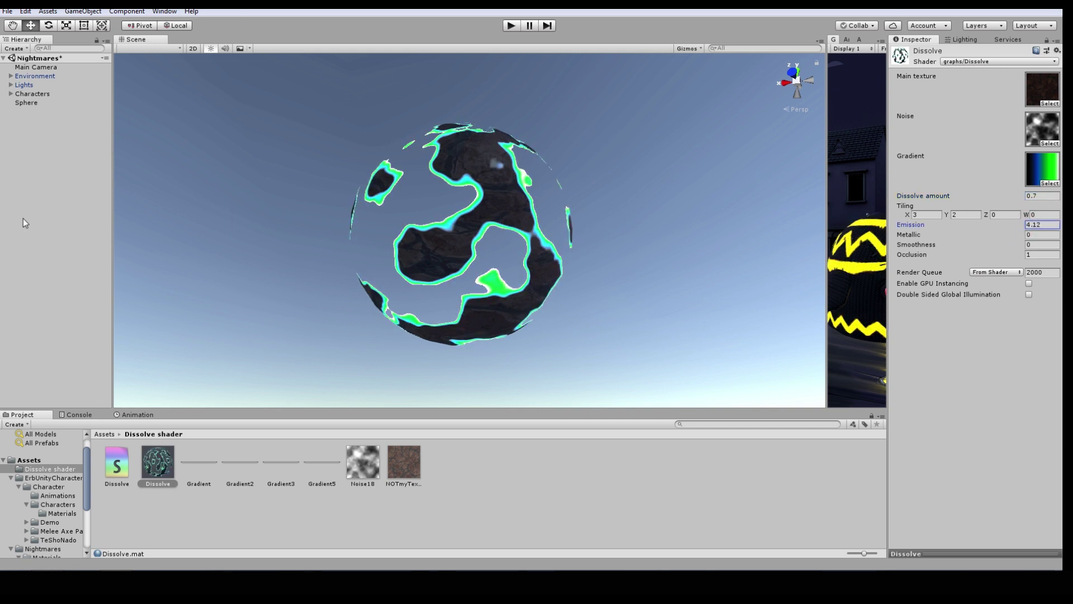
text(2)
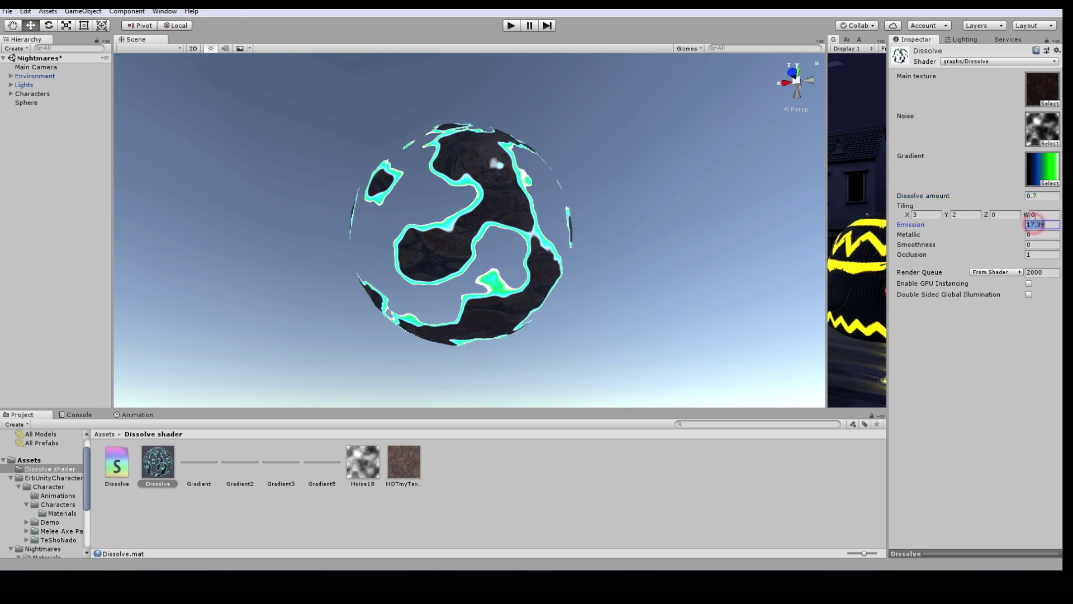
Try other Metallic and Smoothness values, then reset both to 0
drag(1021, 236, 1047, 237)
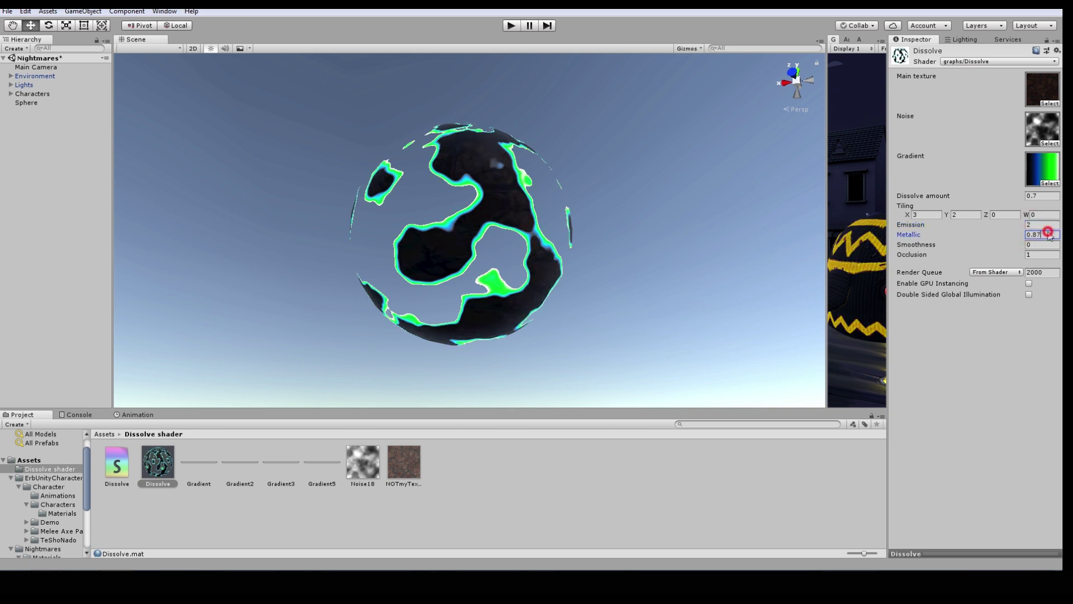
text(0.87)
key(Return)
text(0)
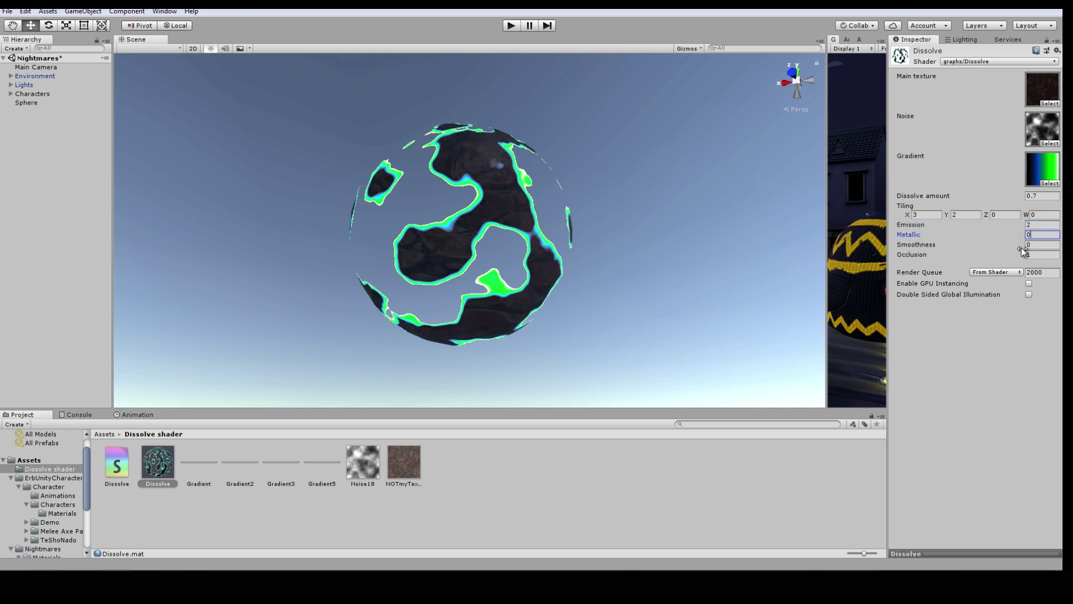
click(1034, 245)
text(0.45)
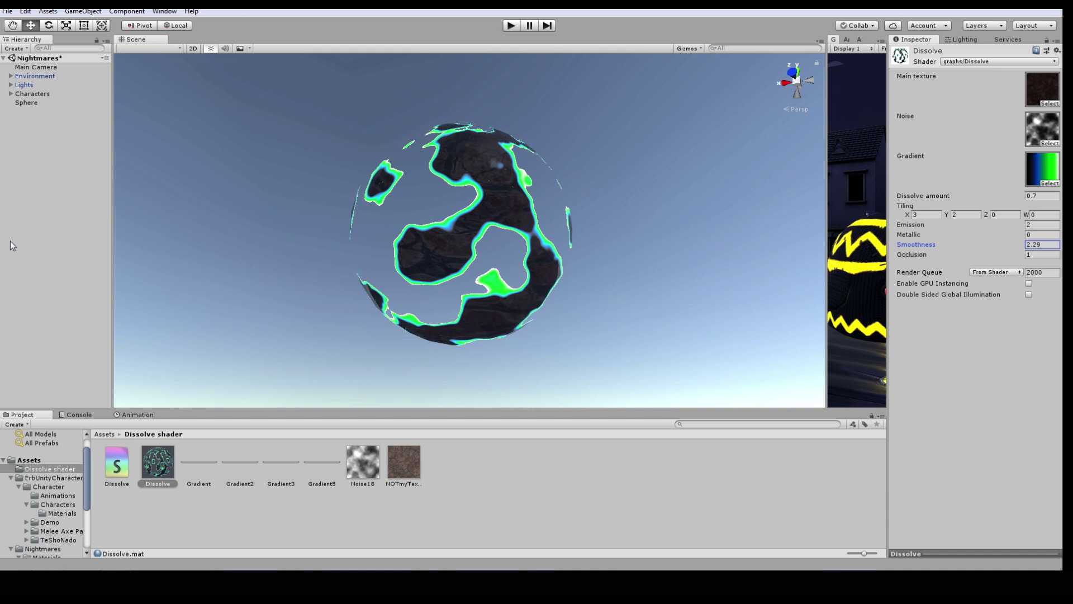
text(0.540)
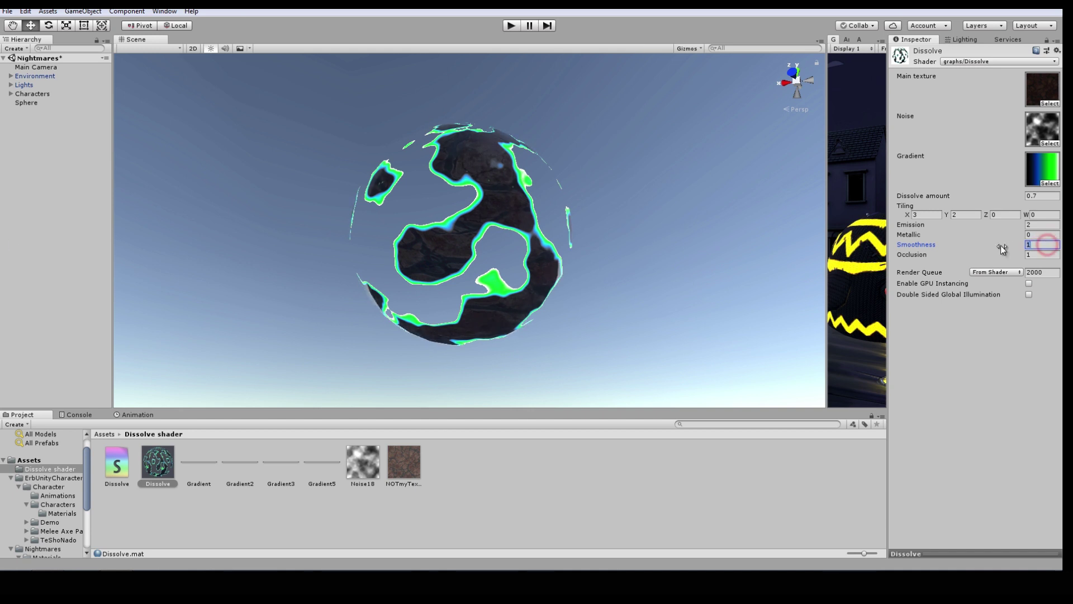
click(970, 361)
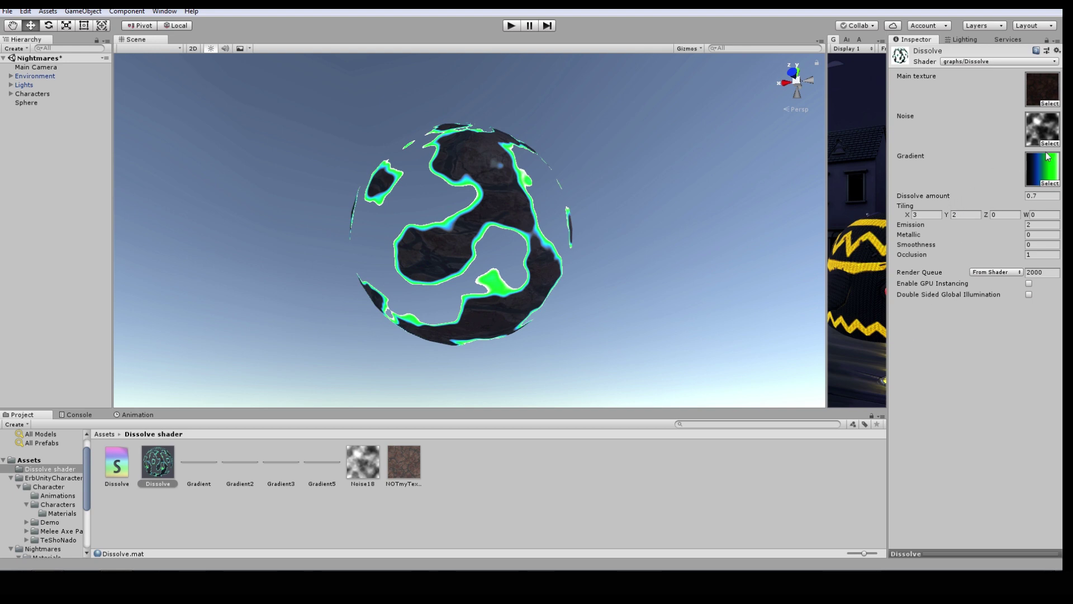
click(1050, 143)
Preview Noise27 and Noise28, then set the Noise texture back to Noise18
click(315, 333)
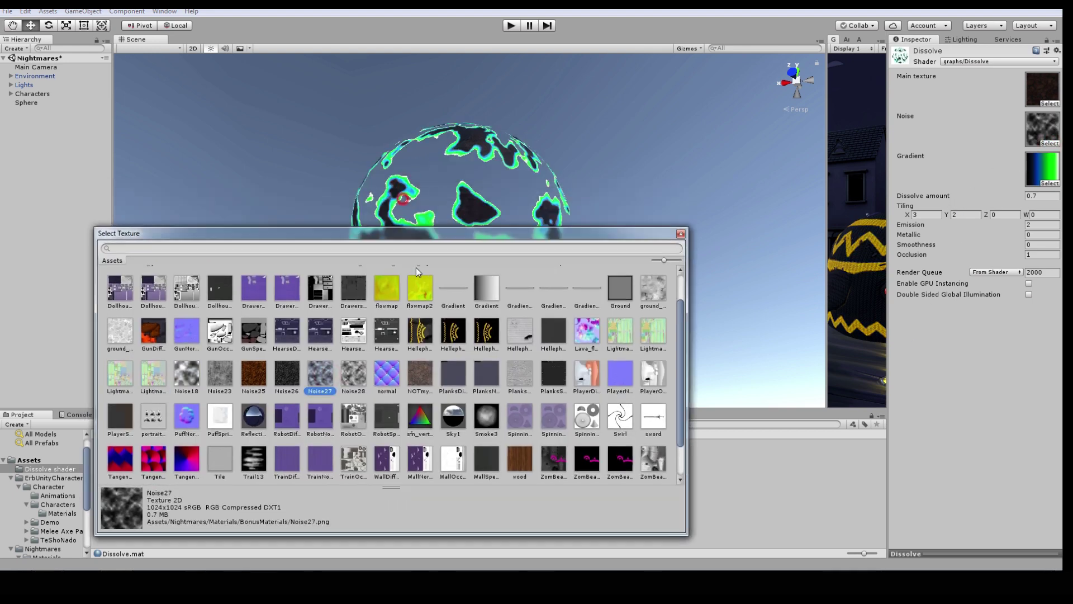
drag(408, 192, 429, 310)
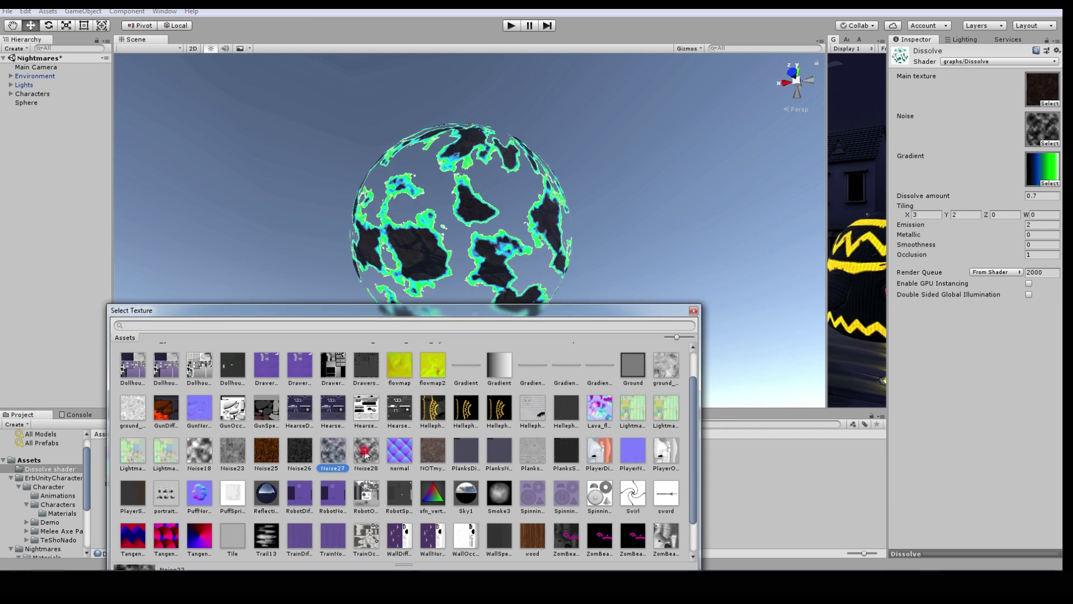
key(Right)
click(210, 452)
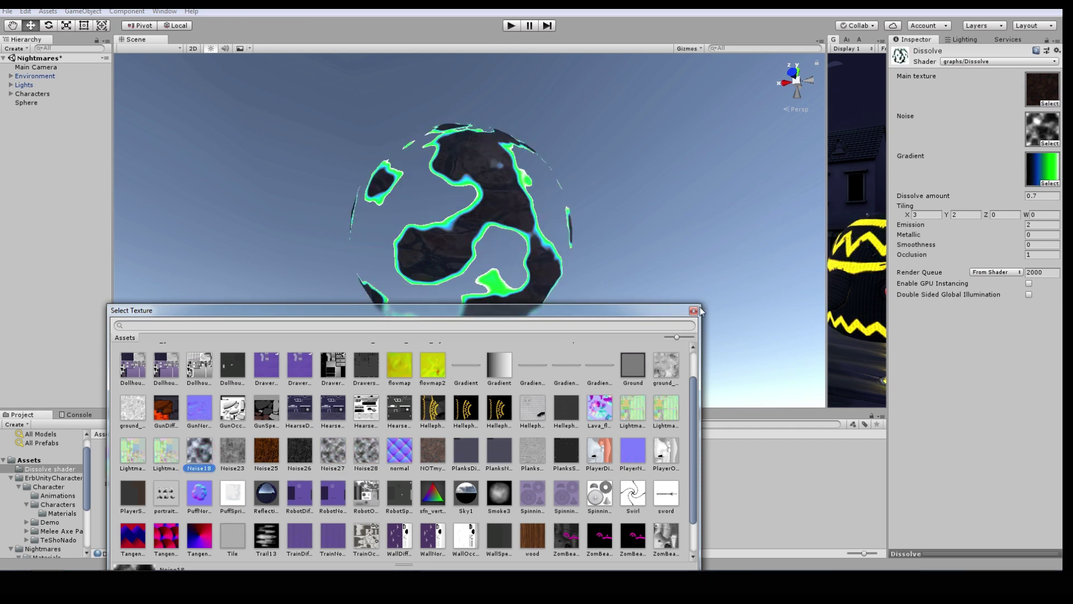
click(694, 312)
click(630, 501)
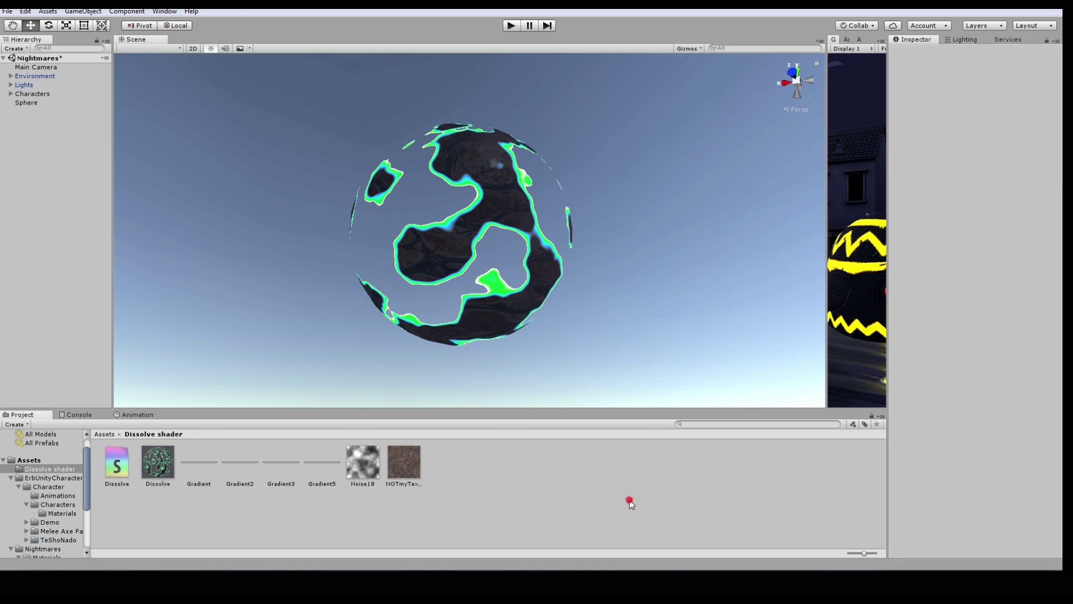